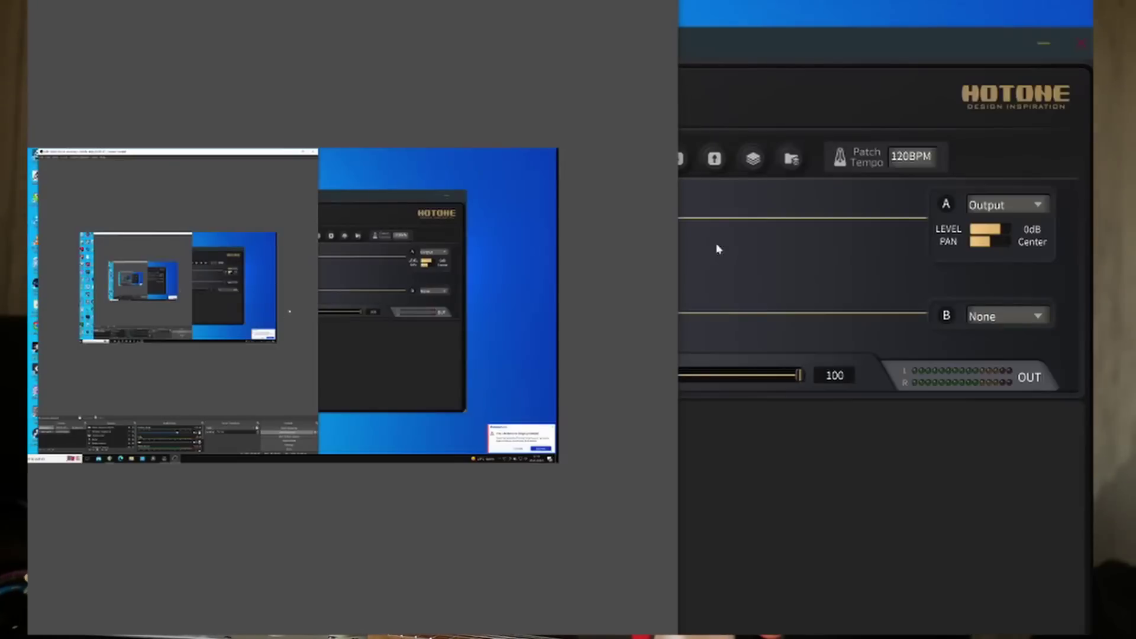
Bring the Ampero II Stomp editor fully into view and load patch P35-2 JCLeadDumb
left_click(835, 67)
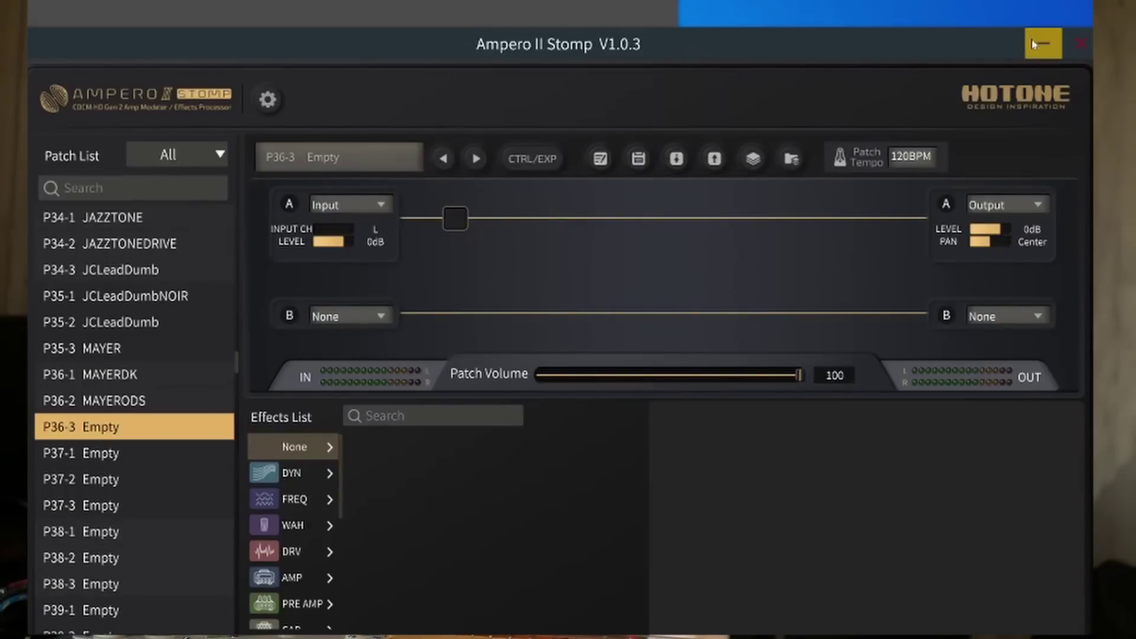
left_click_drag(936, 53, 936, 22)
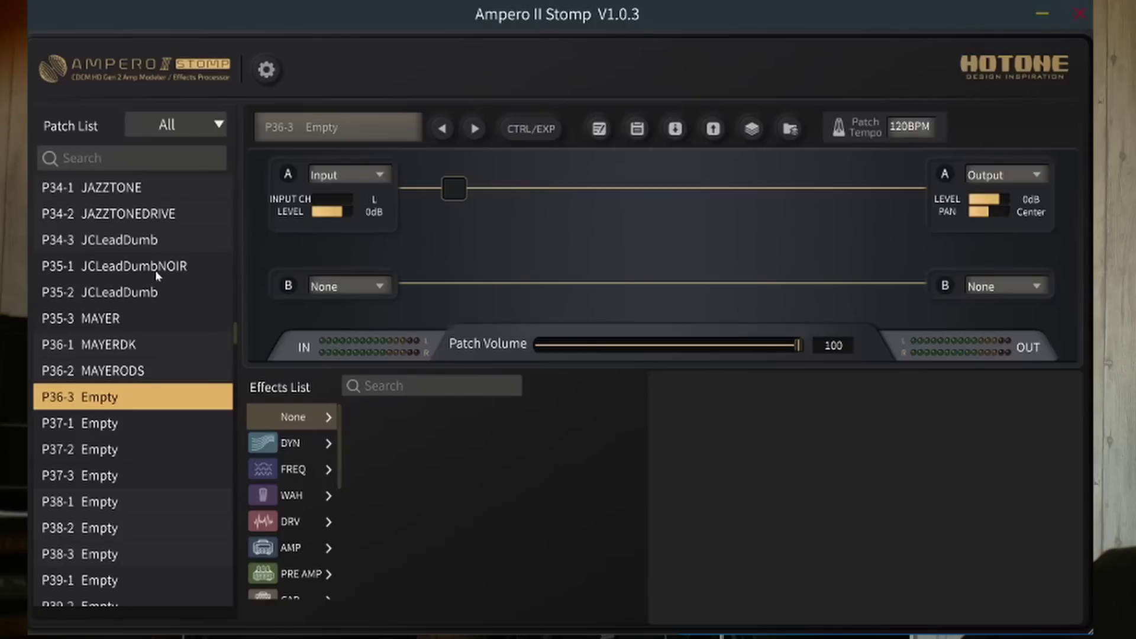
left_click(155, 292)
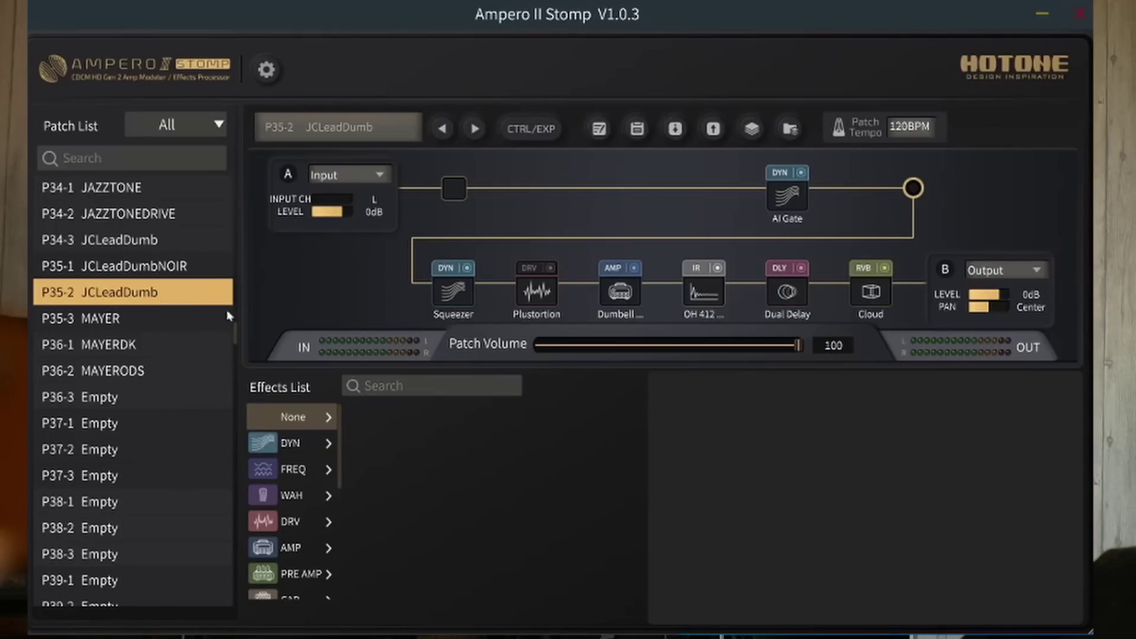
Review the footswitch, quick access parameter and expression pedal settings of the JCLeadDumb patch
left_click(519, 134)
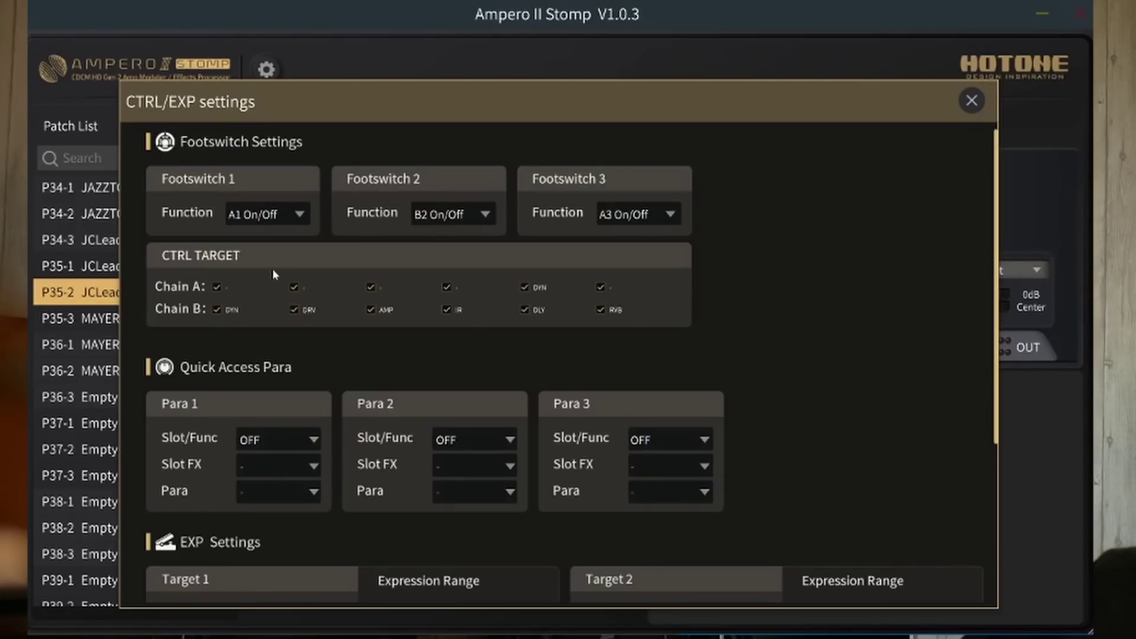
scroll(790, 378, "down", 5)
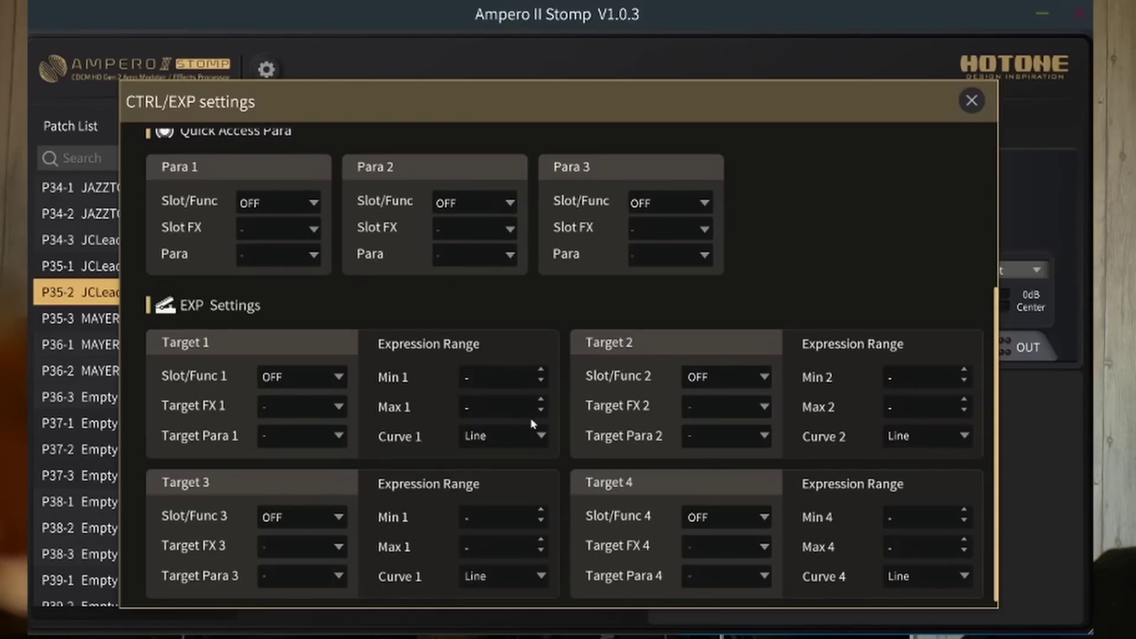
scroll(535, 431, "up", 5)
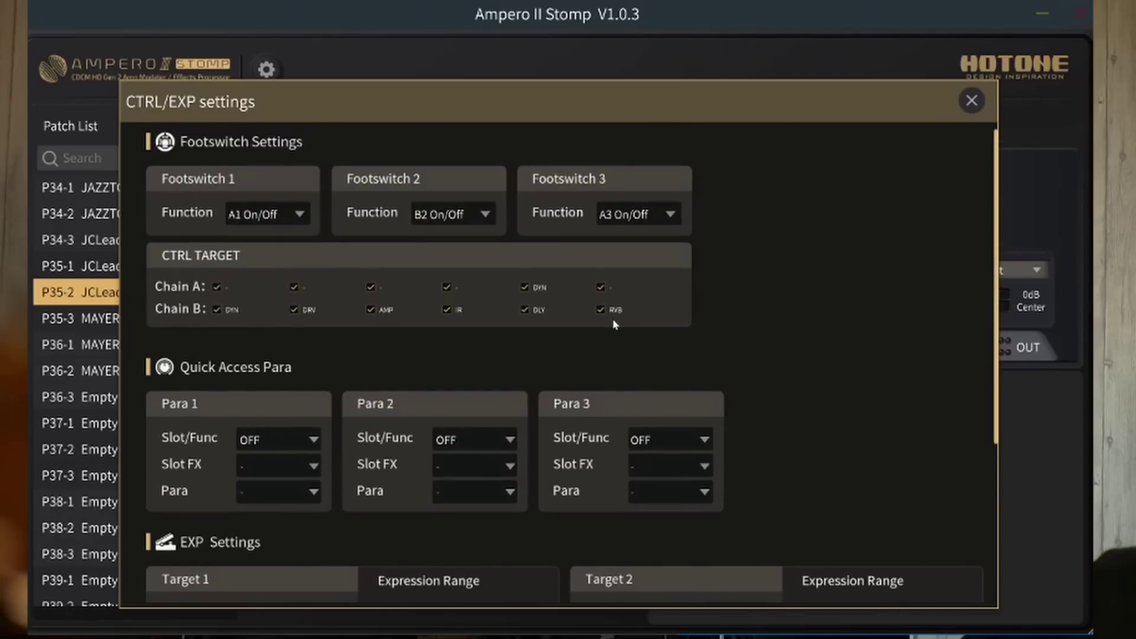
left_click(971, 100)
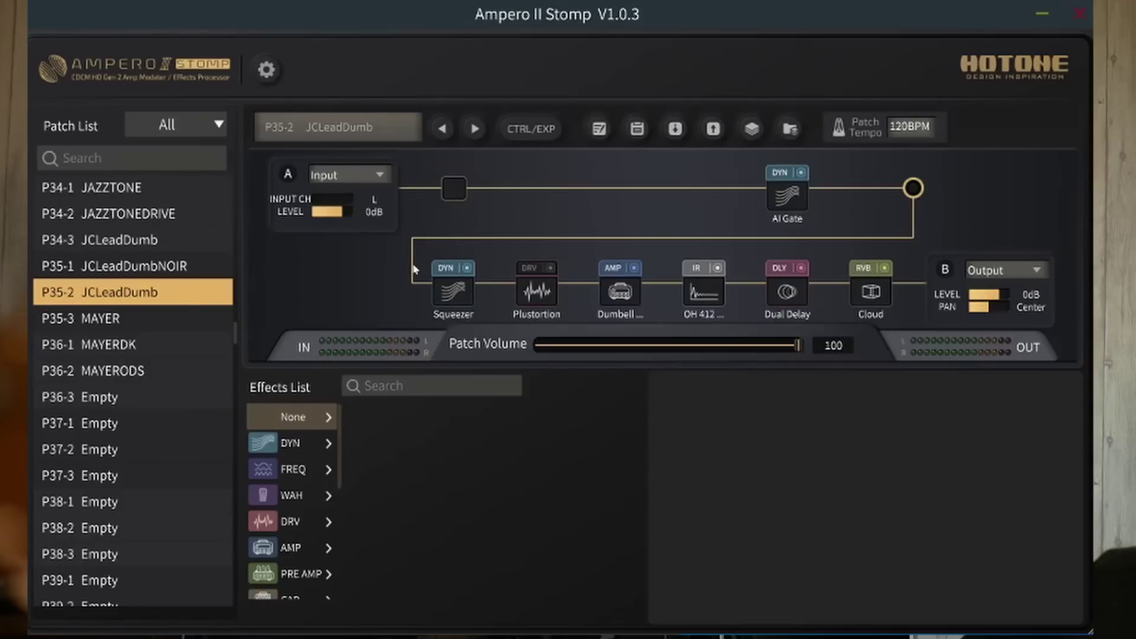
Load the empty patch P36-3 and apply the factory template that routes chain A in series into chain B
left_click(142, 393)
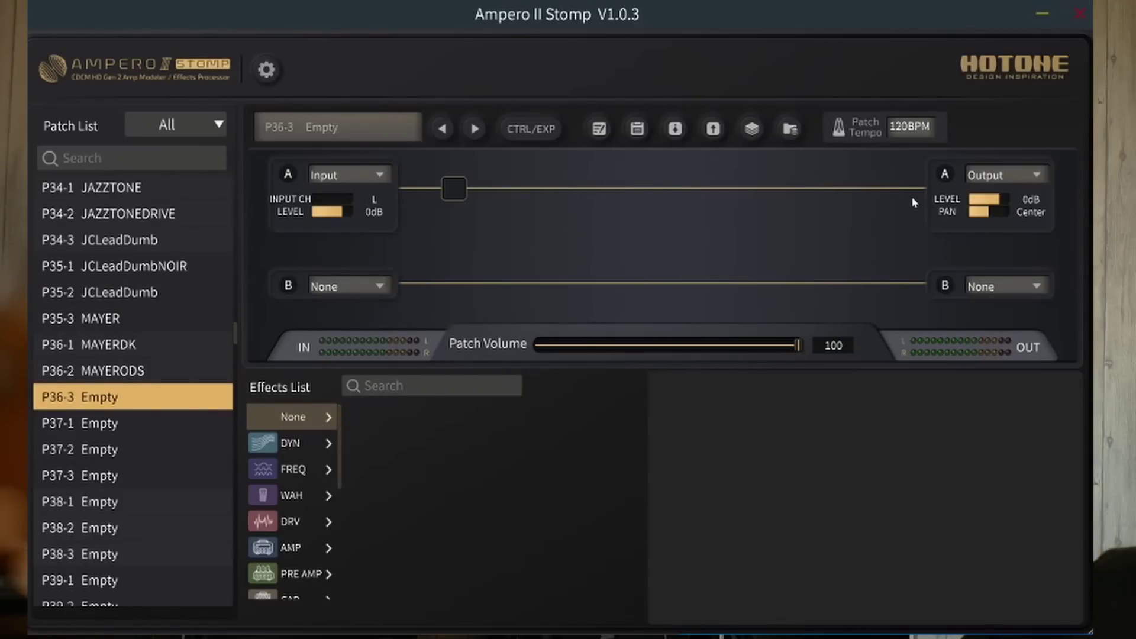
left_click(756, 129)
mouse_move(723, 171)
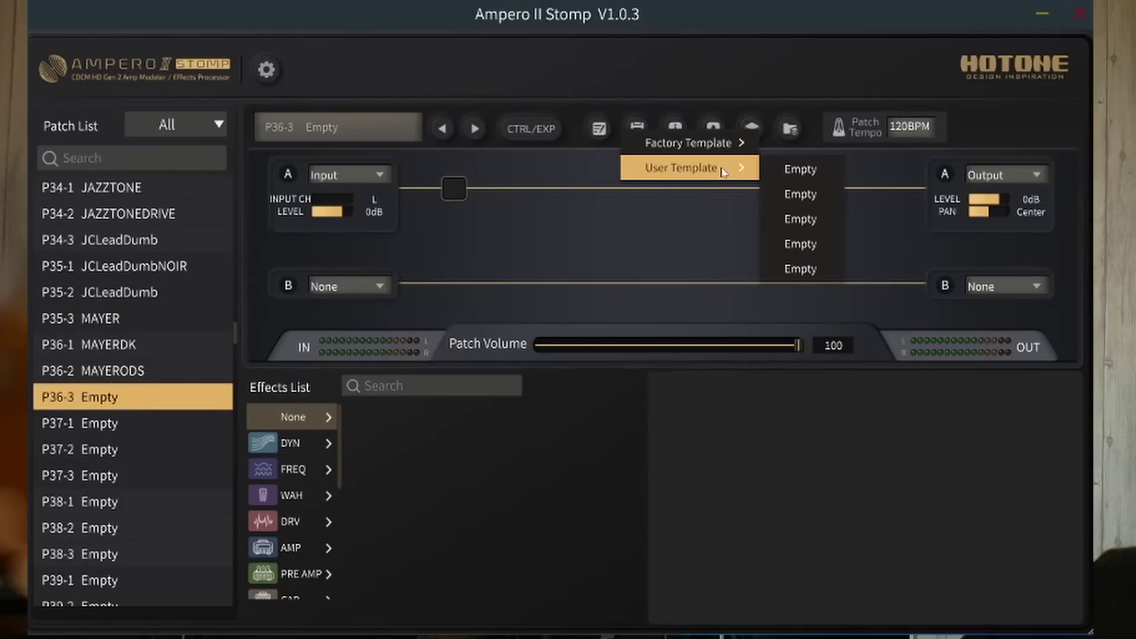
mouse_move(701, 144)
left_click(796, 243)
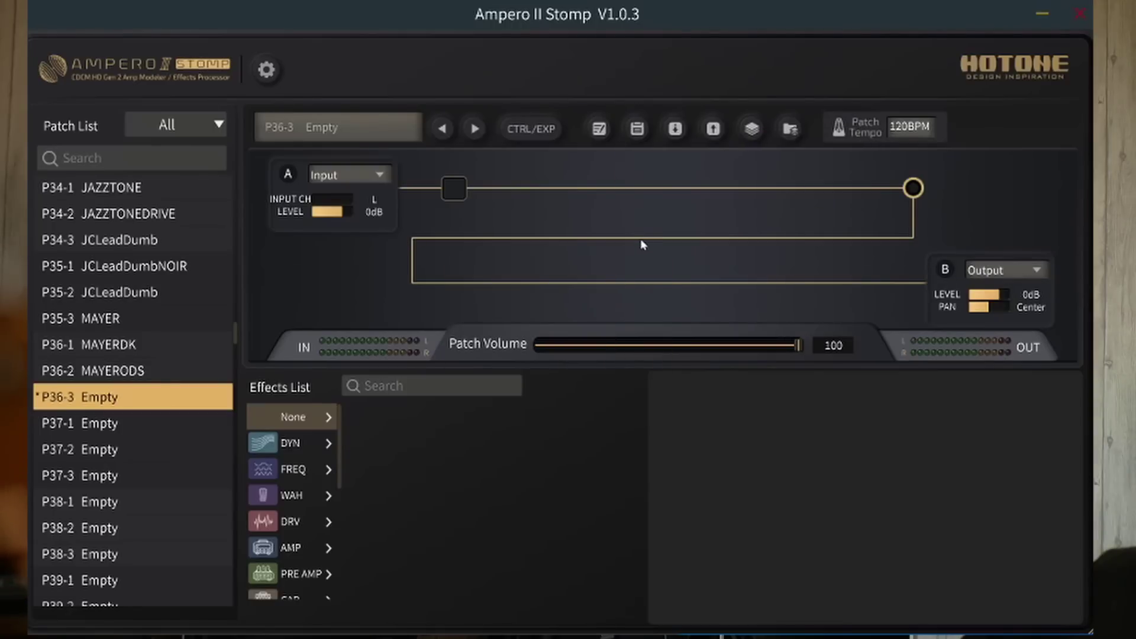
Put a DYN effect in the first slot of chain A, choose the Comparoma 4 compressor and examine its description
left_click(299, 448)
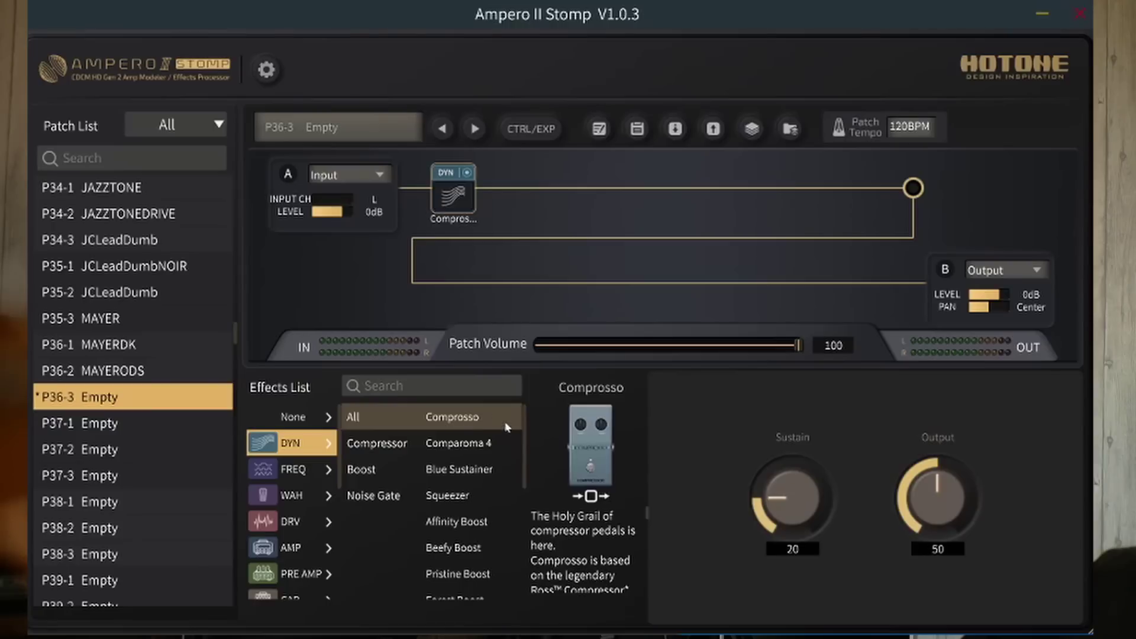
left_click(478, 445)
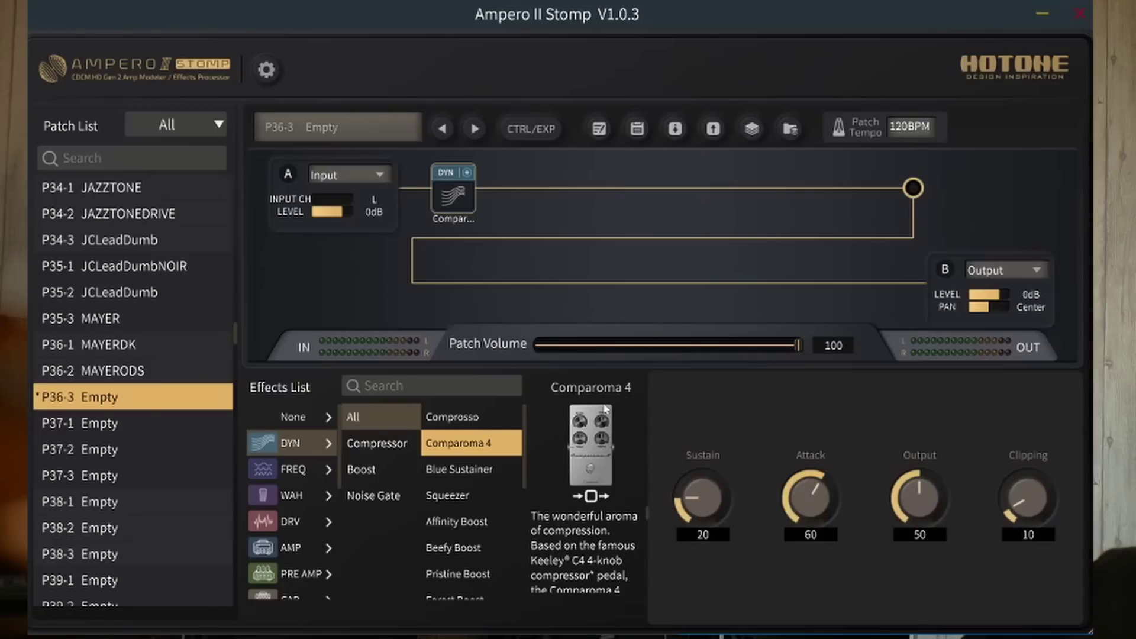
left_click(648, 519)
mouse_move(648, 519)
left_mouse_down()
mouse_move(651, 543)
mouse_move(650, 513)
left_mouse_up()
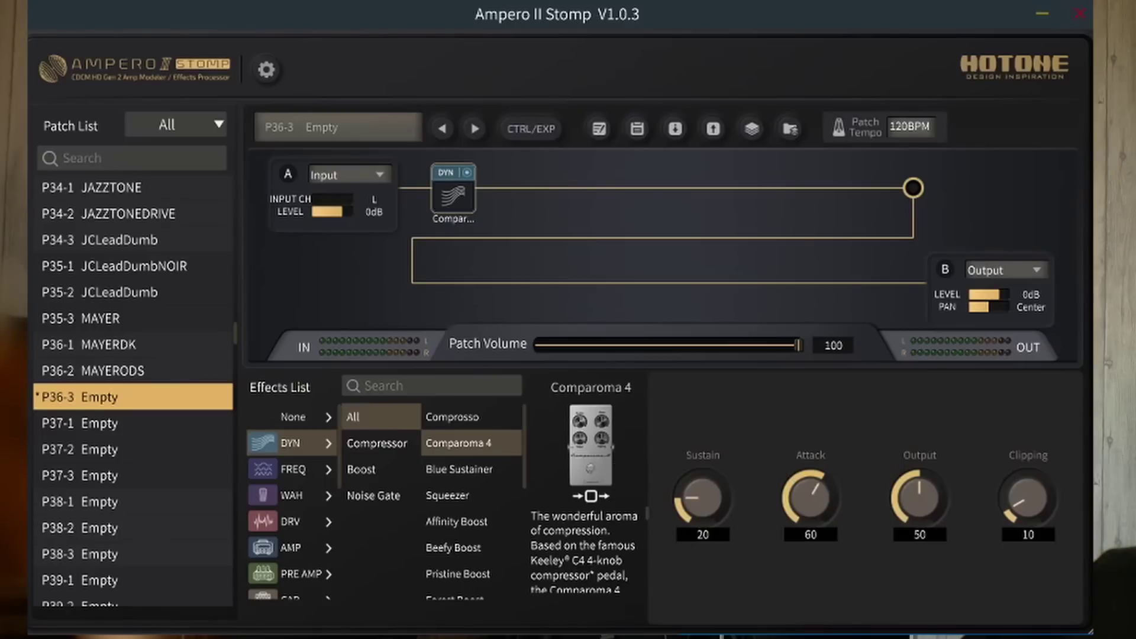
left_click_drag(647, 510, 641, 489)
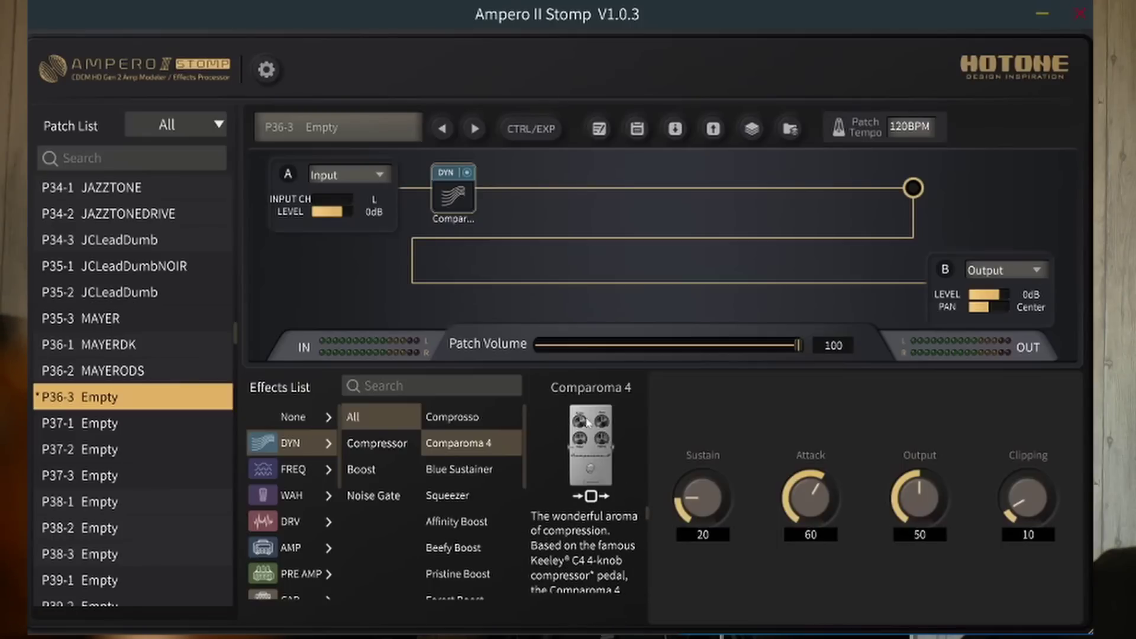
Preview the Comprosso, Comparoma 4, Blue Sustainer, Squeezer and Affinity Boost models in the first slot of chain A
left_click(462, 419)
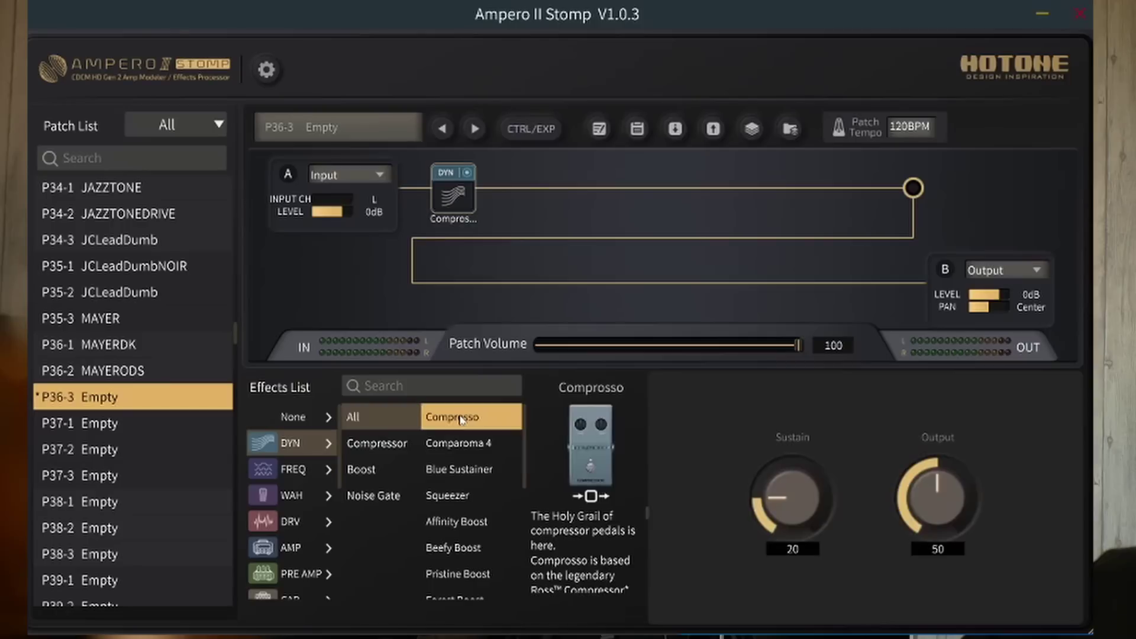
left_click(486, 446)
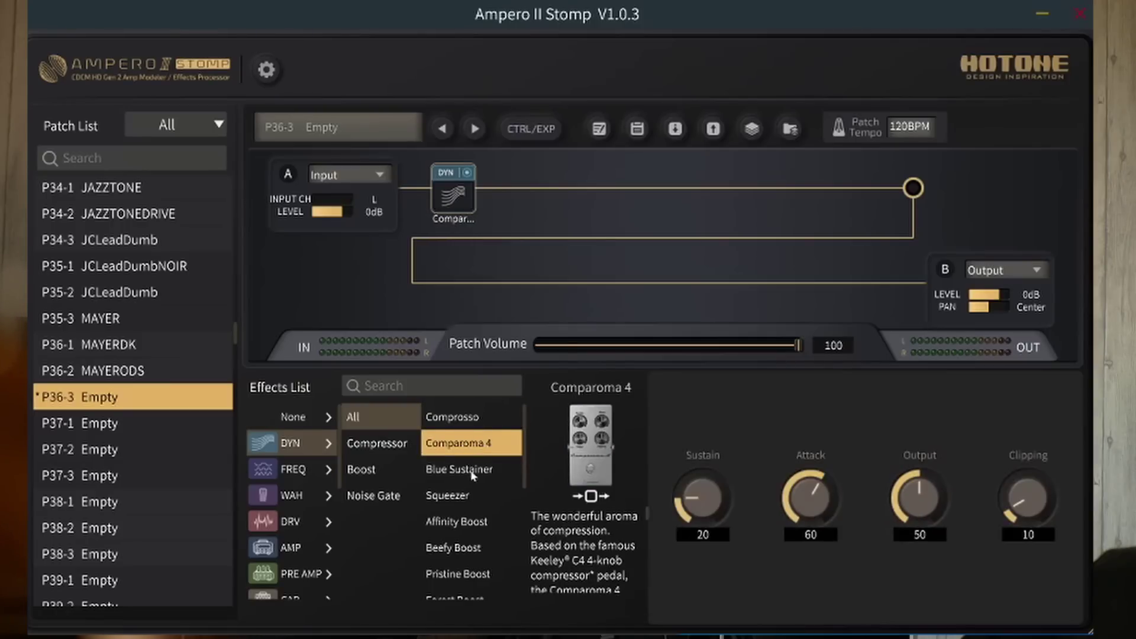
left_click(474, 472)
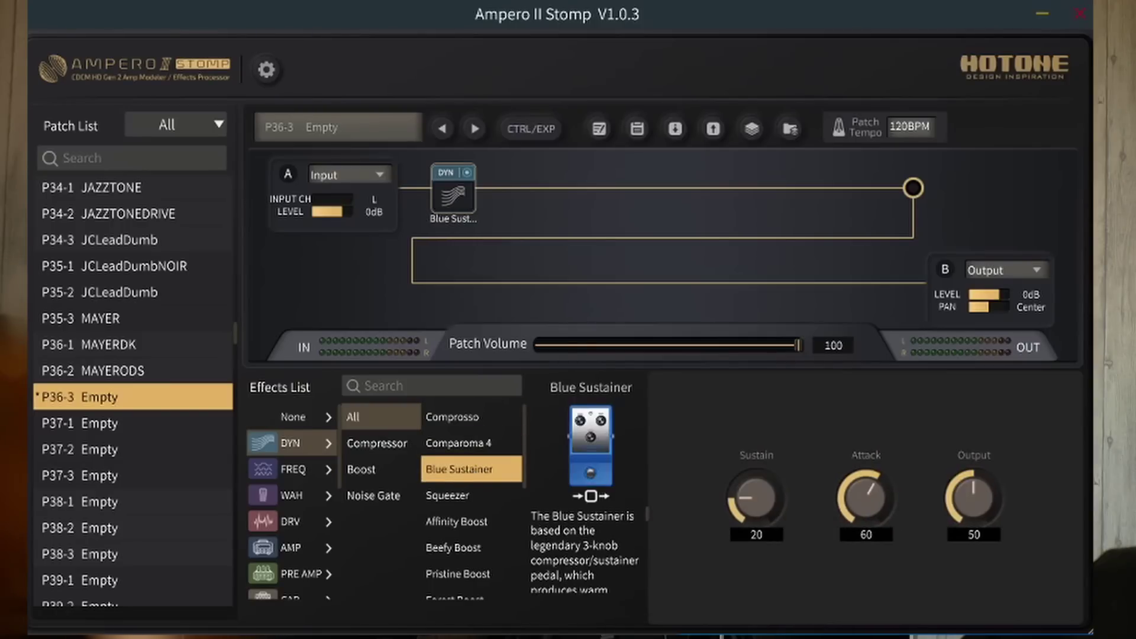
left_click(471, 498)
left_click(482, 522)
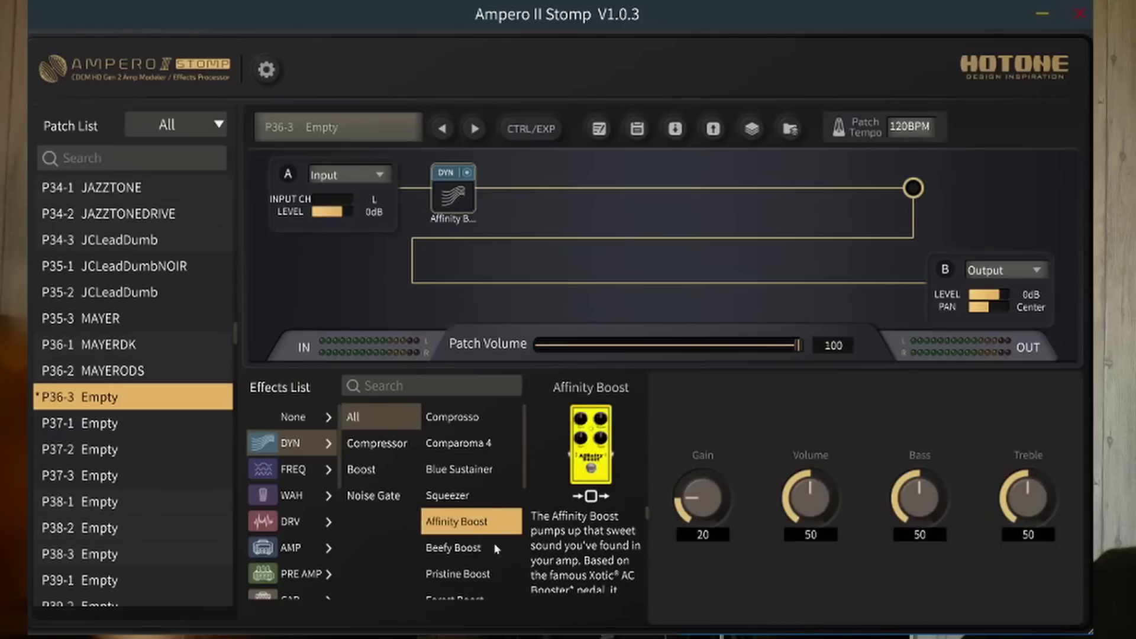
scroll(584, 551, "down", 1)
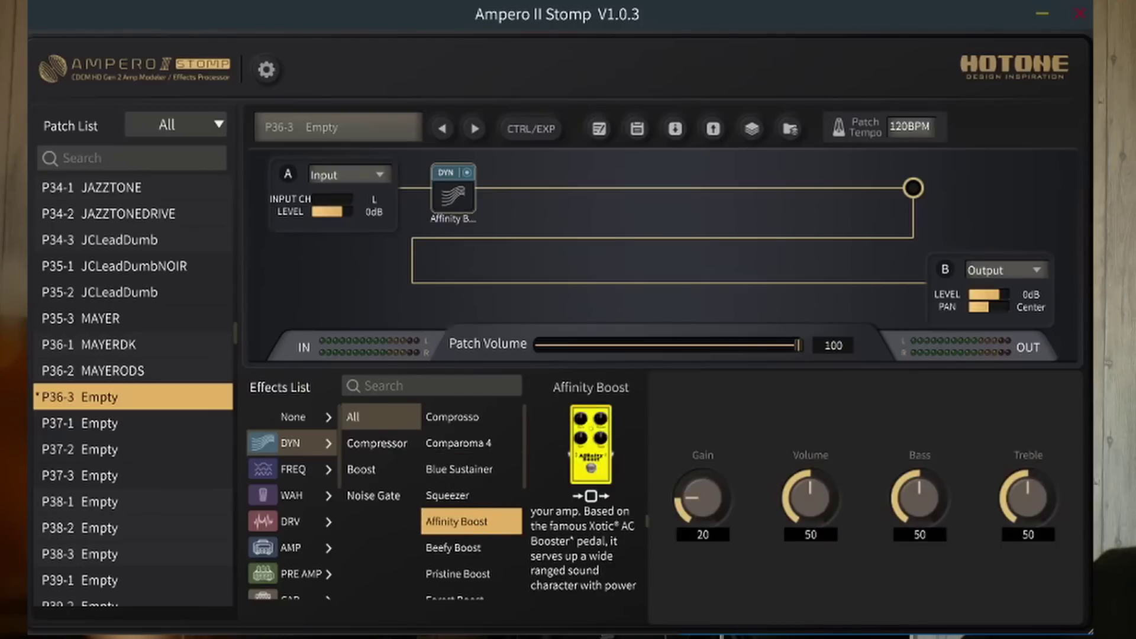
Preview the Beefy Boost and Pristine Boost models in the same slot and read their descriptions
left_click(453, 548)
scroll(584, 550, "down", 2)
scroll(584, 550, "down", 1)
left_click(472, 575)
scroll(586, 550, "down", 2)
scroll(585, 550, "up", 1)
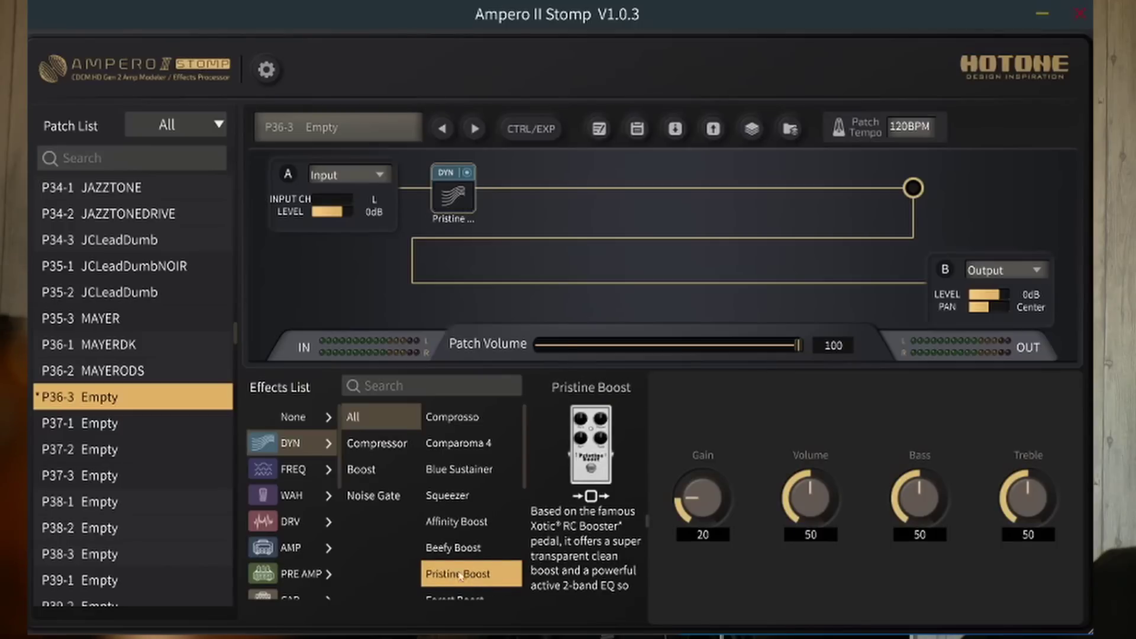
Preview the Forest Boost, Treble Ranger and Gated Boost models in the same slot, reading the Forest Boost description
scroll(461, 550, "down", 1)
left_click(463, 515)
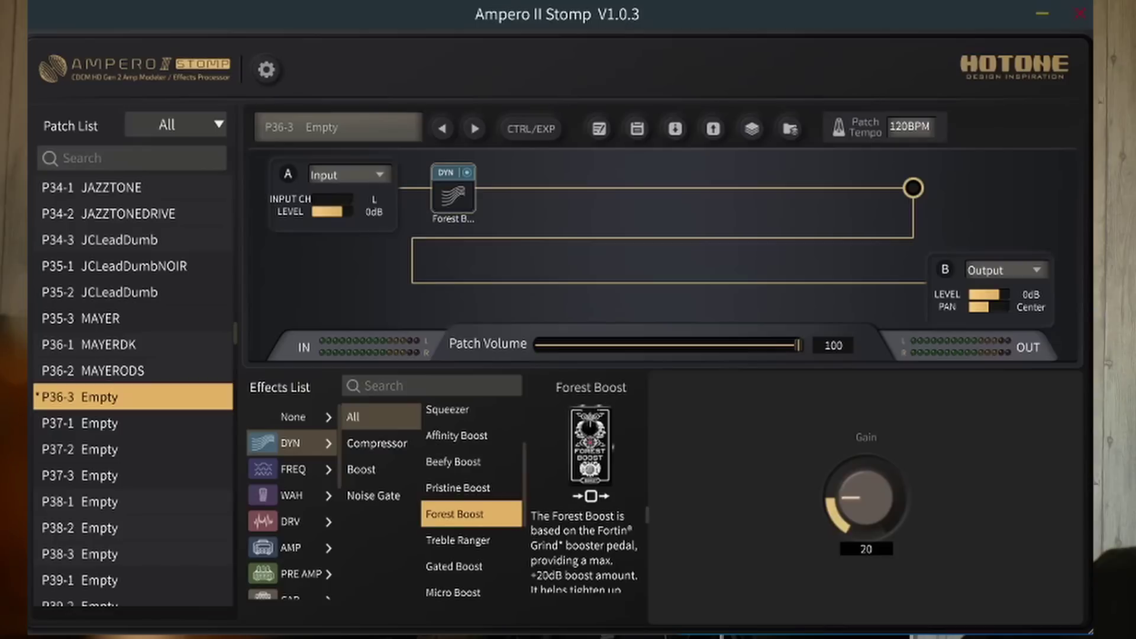
scroll(583, 550, "down", 1)
scroll(583, 550, "down", 1)
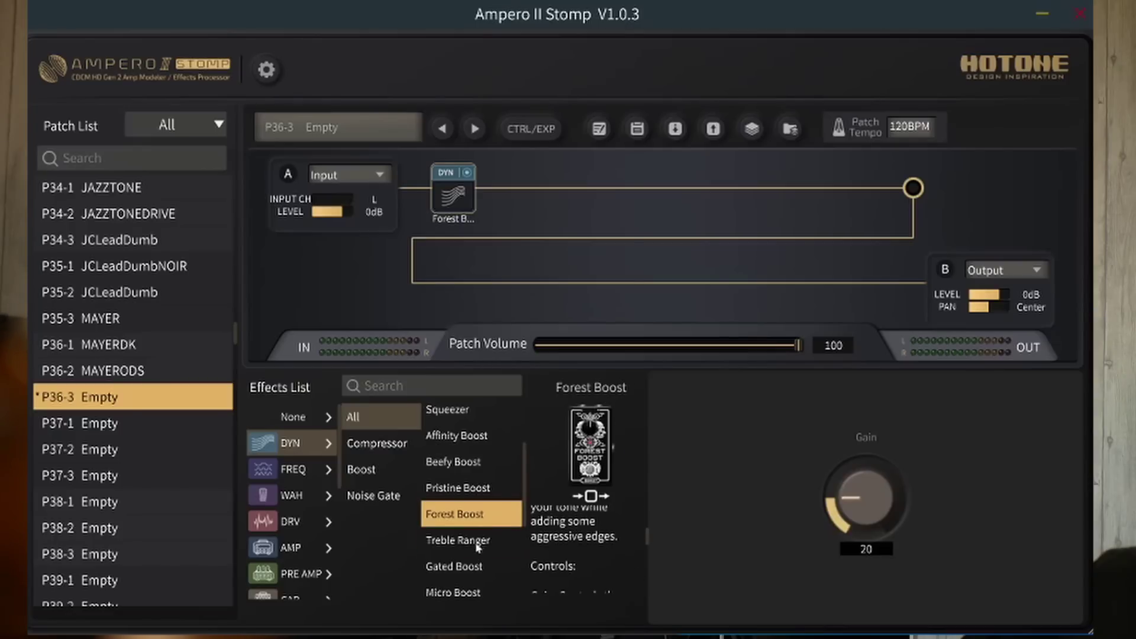
left_click(477, 541)
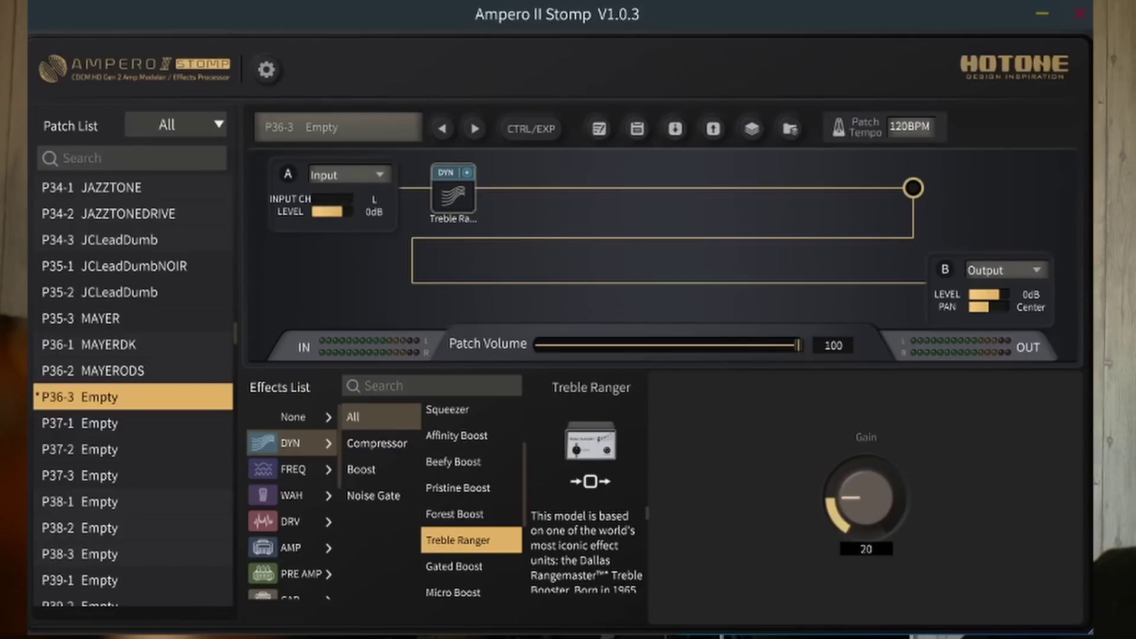
left_click(464, 565)
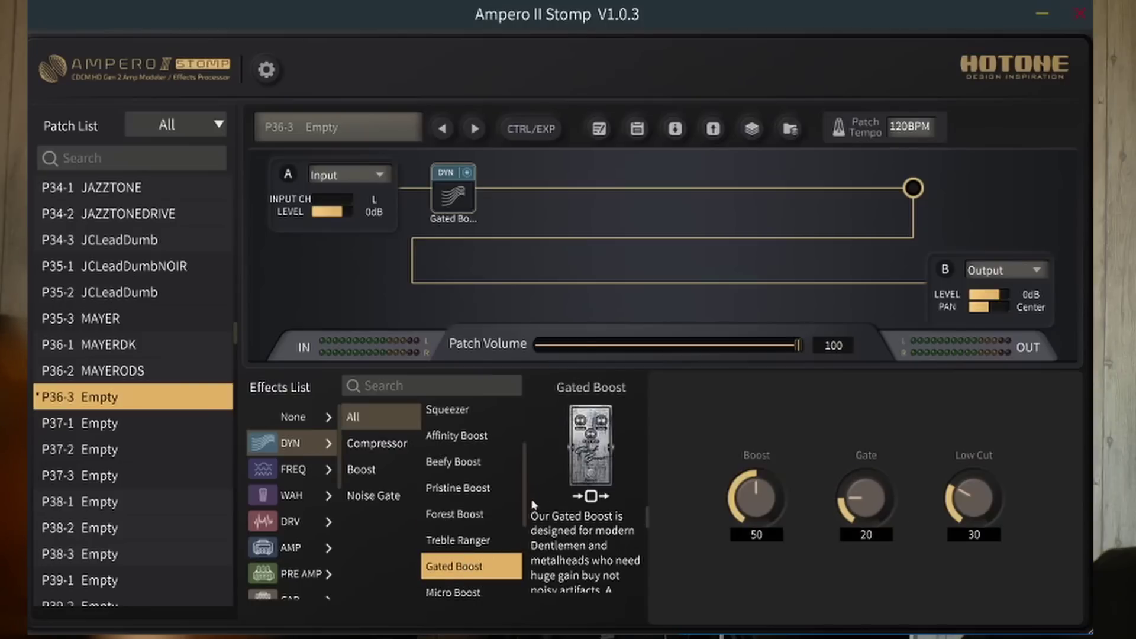
Preview the Micro Boost, Creamy, FET Boost and Enhancer models in the first slot of chain A
left_click(473, 593)
scroll(482, 556, "down", 2)
left_click(487, 526)
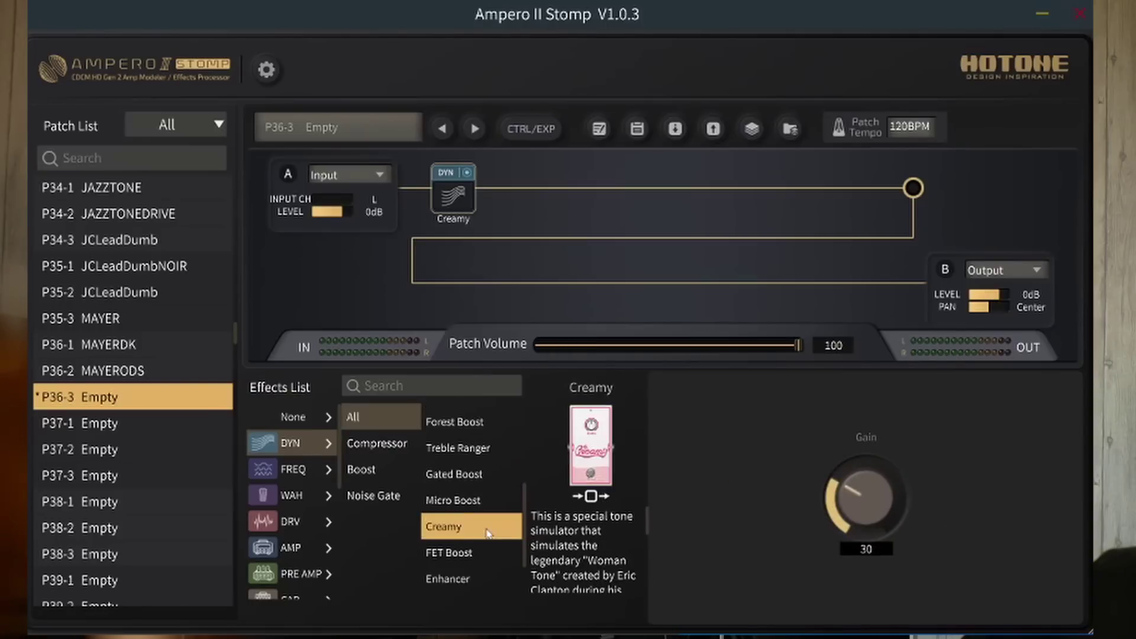
scroll(517, 534, "down", 2)
left_click(472, 482)
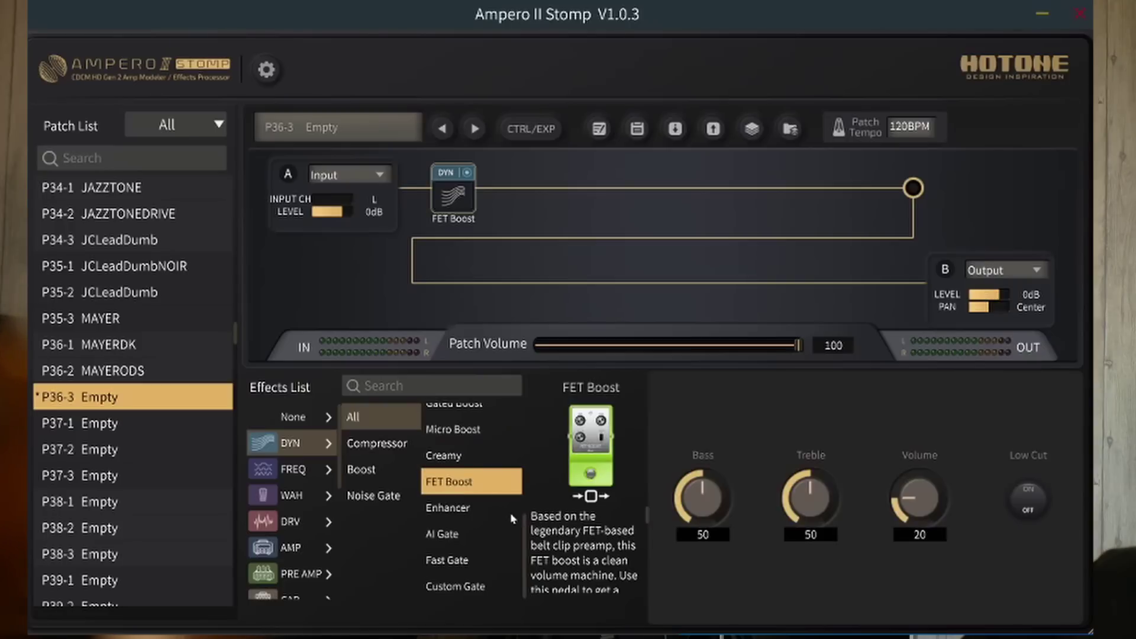
left_click(475, 509)
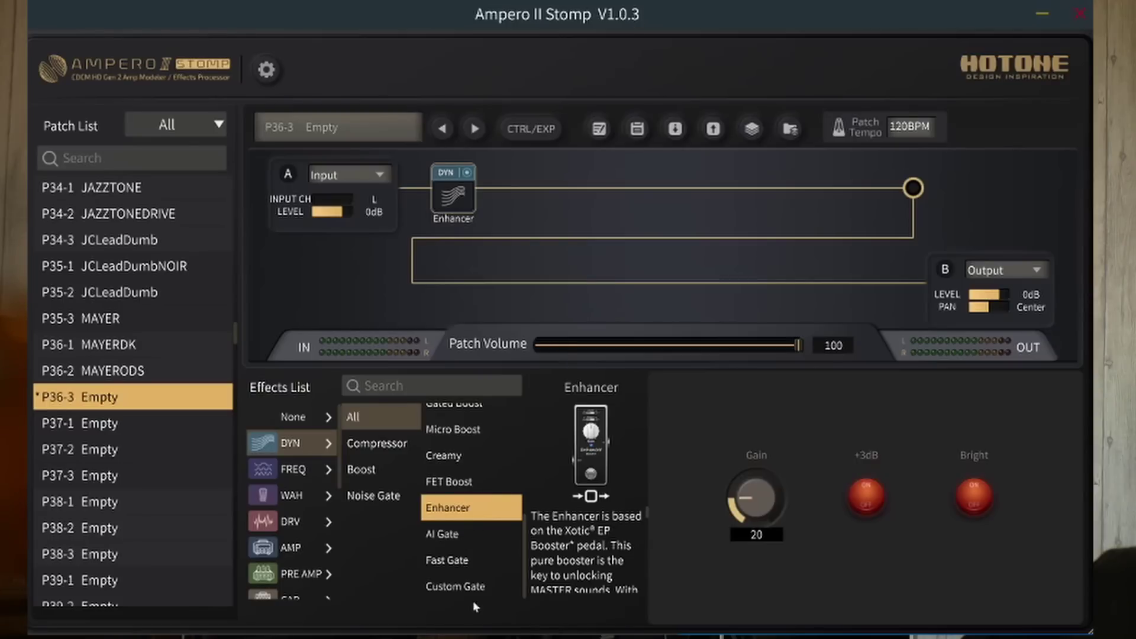
Preview the three noise gate models AI Gate, Fast Gate and Custom Gate in the slot
left_click(474, 534)
left_click(474, 560)
left_click(474, 586)
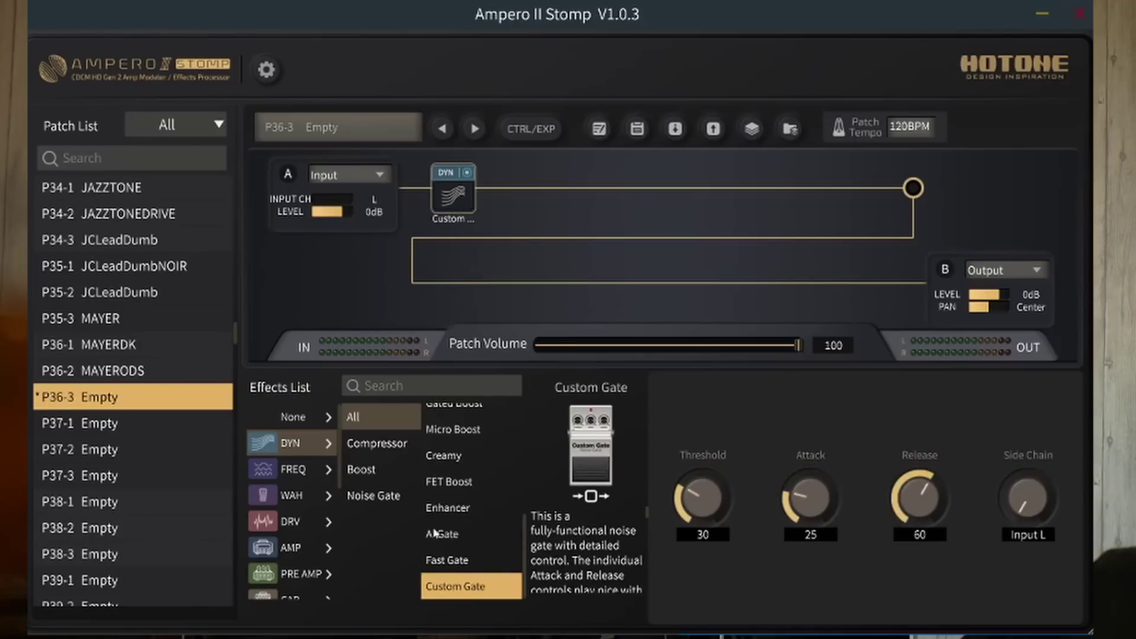
Switch the slot to the FREQ effect category and look through its list of filter and pitch models
left_click(294, 470)
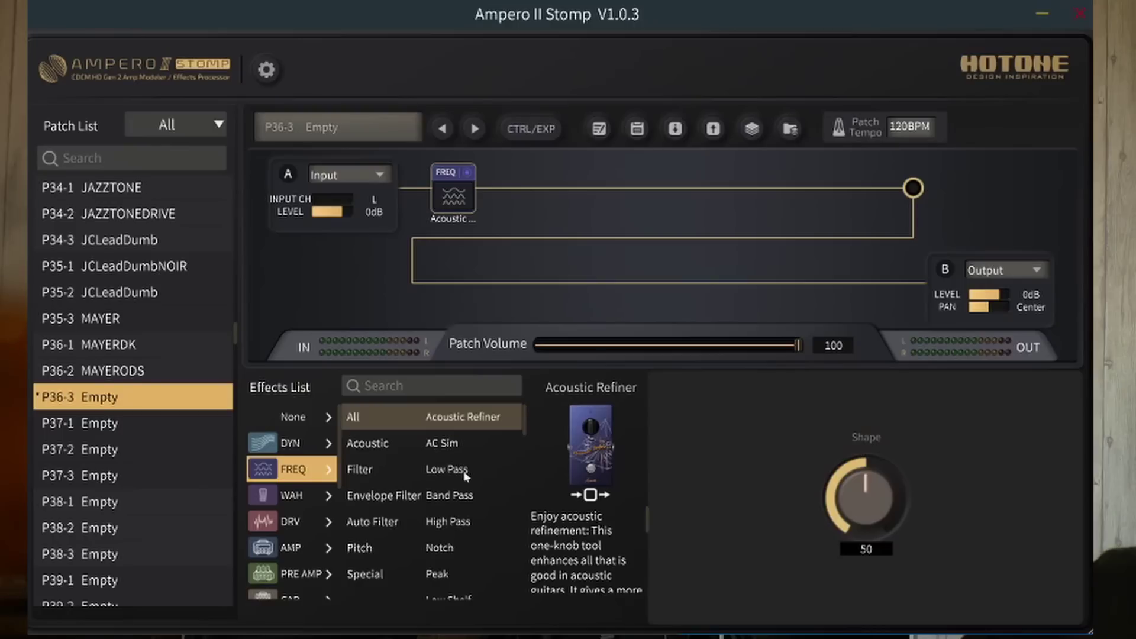
scroll(465, 476, "down", 5)
scroll(457, 469, "down", 8)
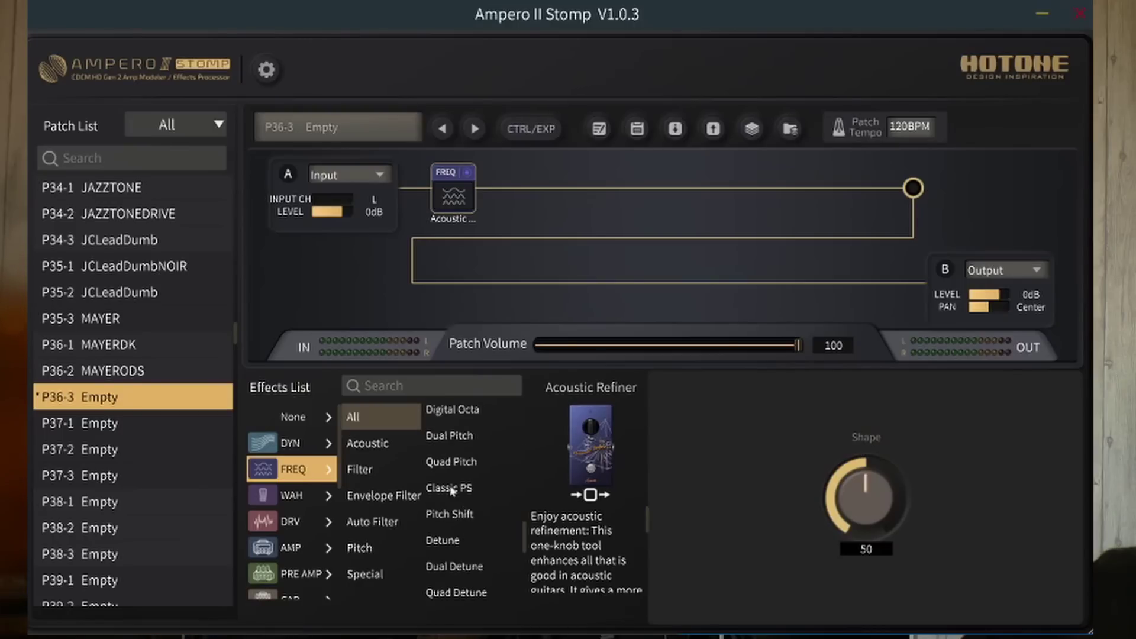
scroll(458, 541, "down", 4)
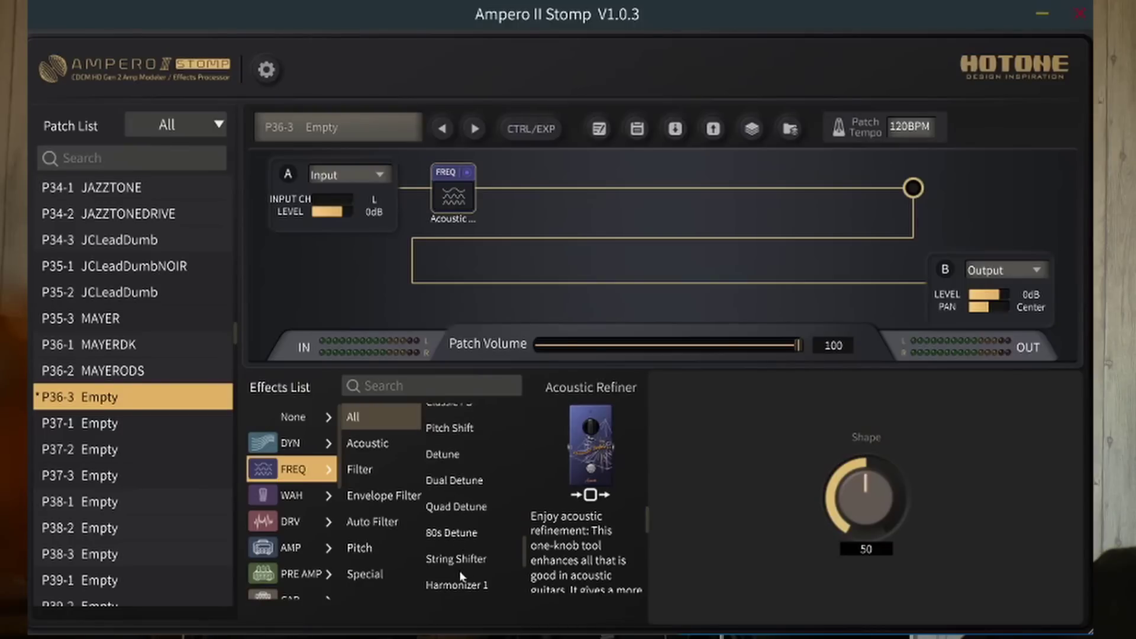
scroll(458, 520, "up", 3)
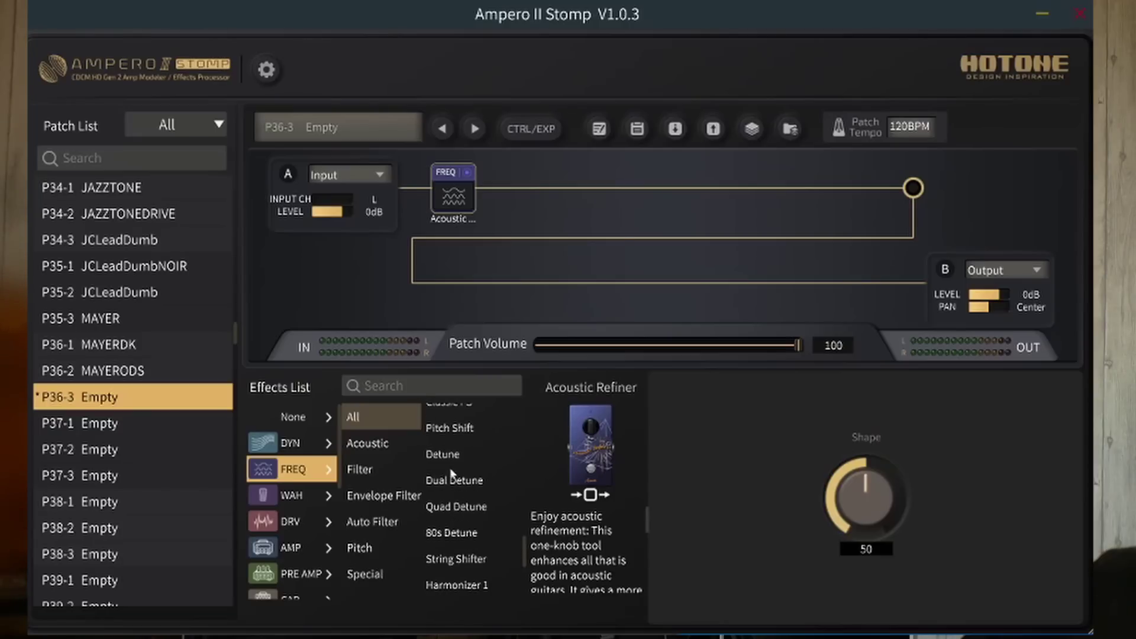
scroll(462, 476, "up", 3)
scroll(456, 456, "up", 3)
scroll(463, 482, "down", 3)
Try the Quad Pitch and Pitch Shift models in the first slot of chain A, and settle on Detune
left_click(466, 463)
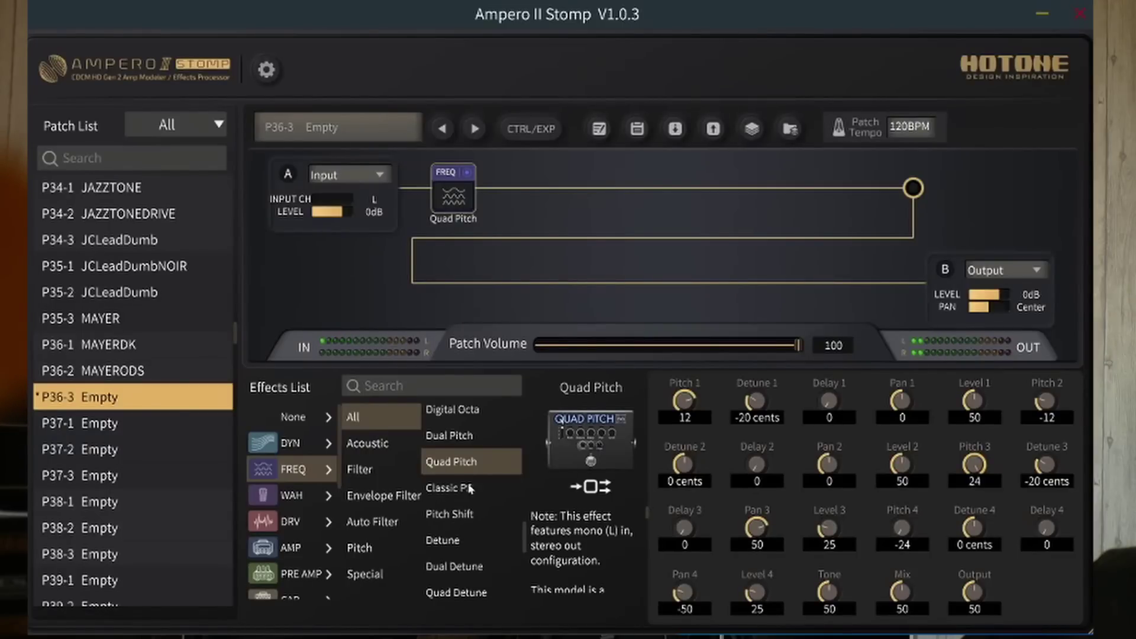
left_click(471, 516)
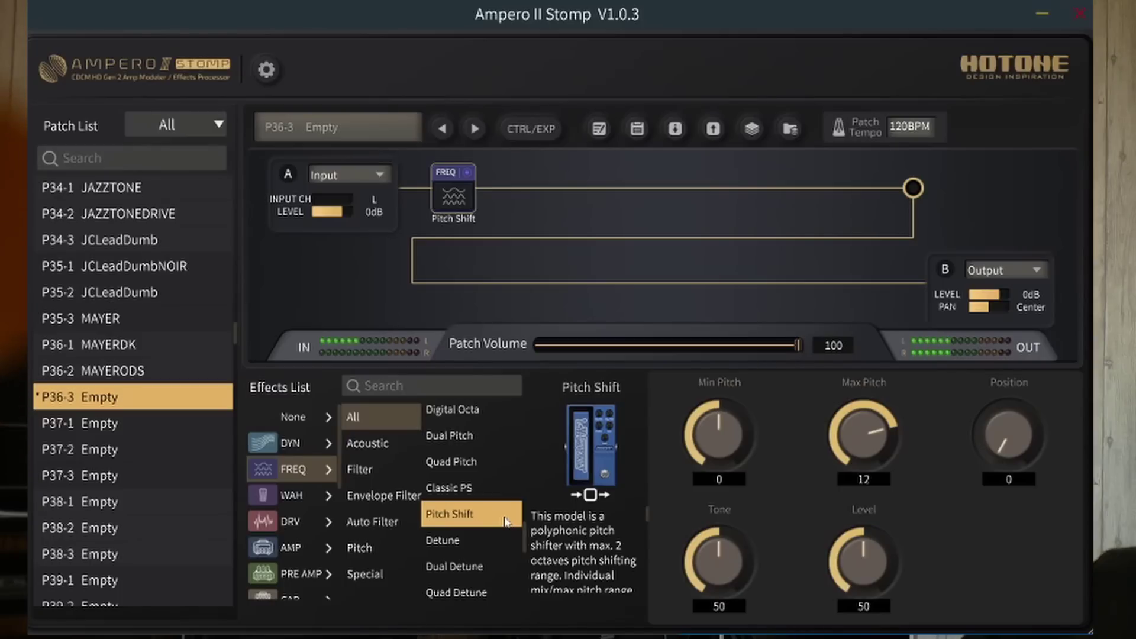
left_click(445, 541)
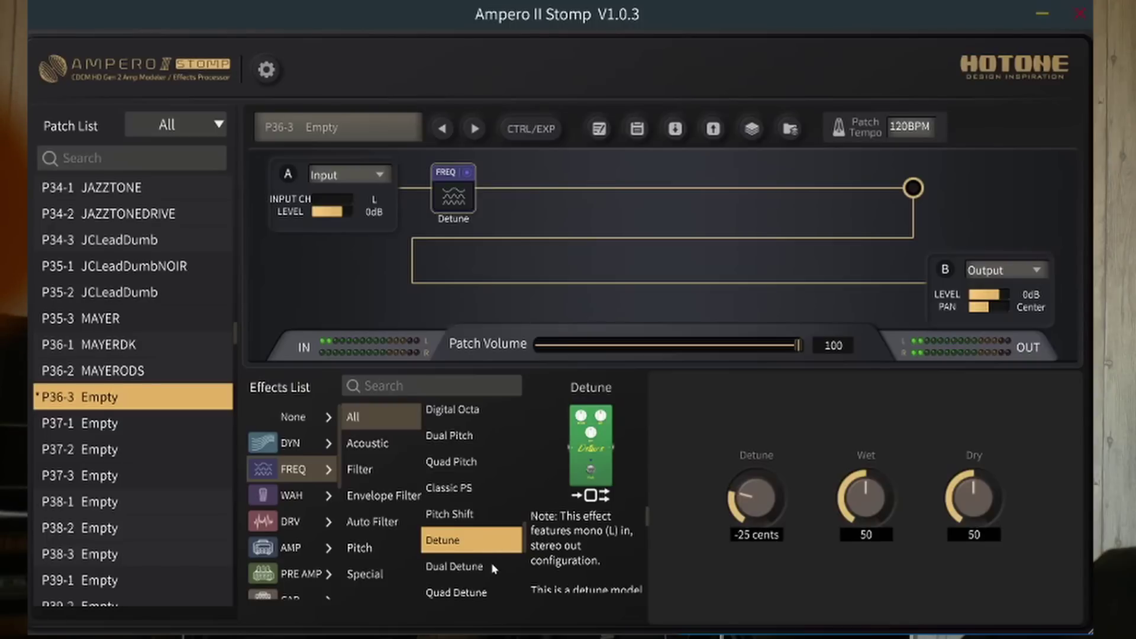
Preview the Satisfaction and Digital Octa models from the FREQ category in the first slot of chain A
scroll(494, 570, "down", 3)
scroll(494, 570, "down", 3)
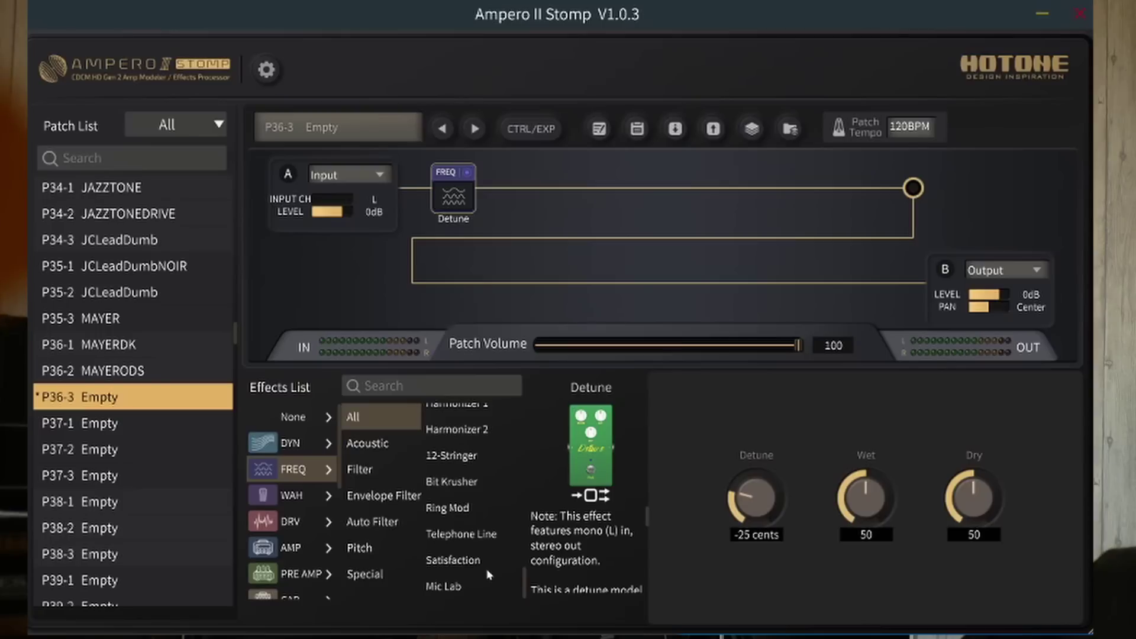
left_click(477, 562)
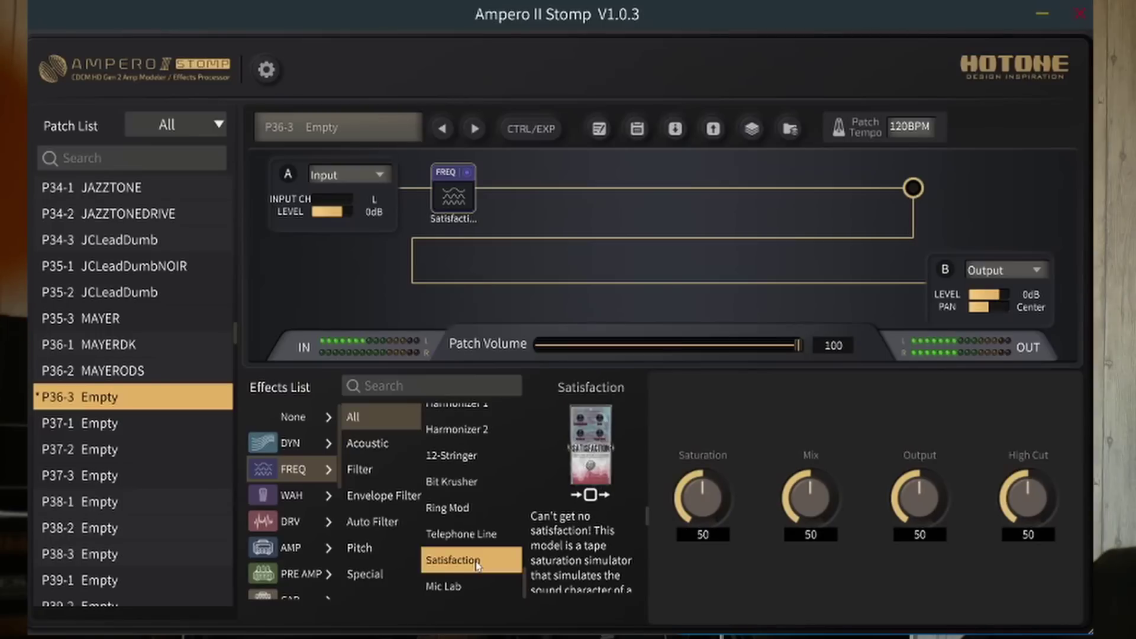
scroll(470, 559, "up", 1)
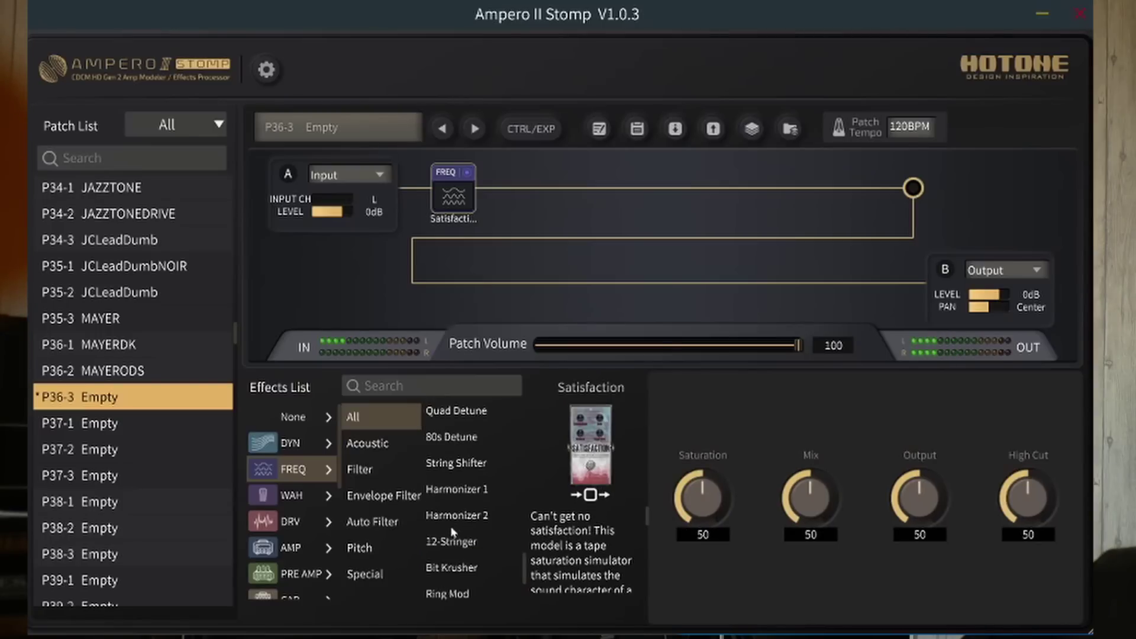
scroll(463, 553, "up", 4)
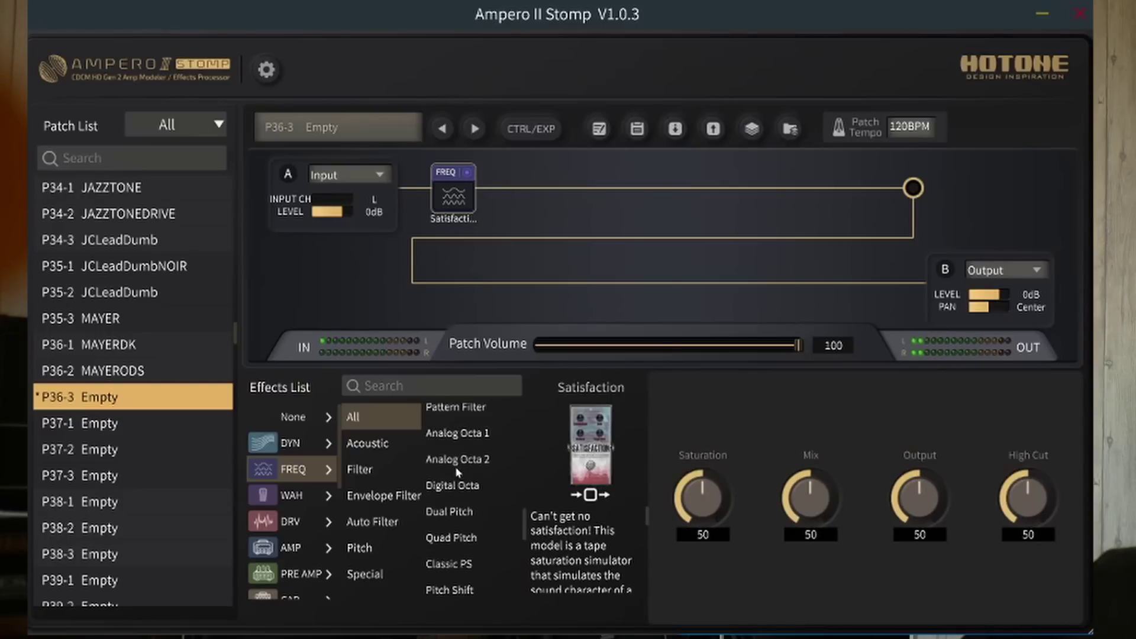
left_click(457, 485)
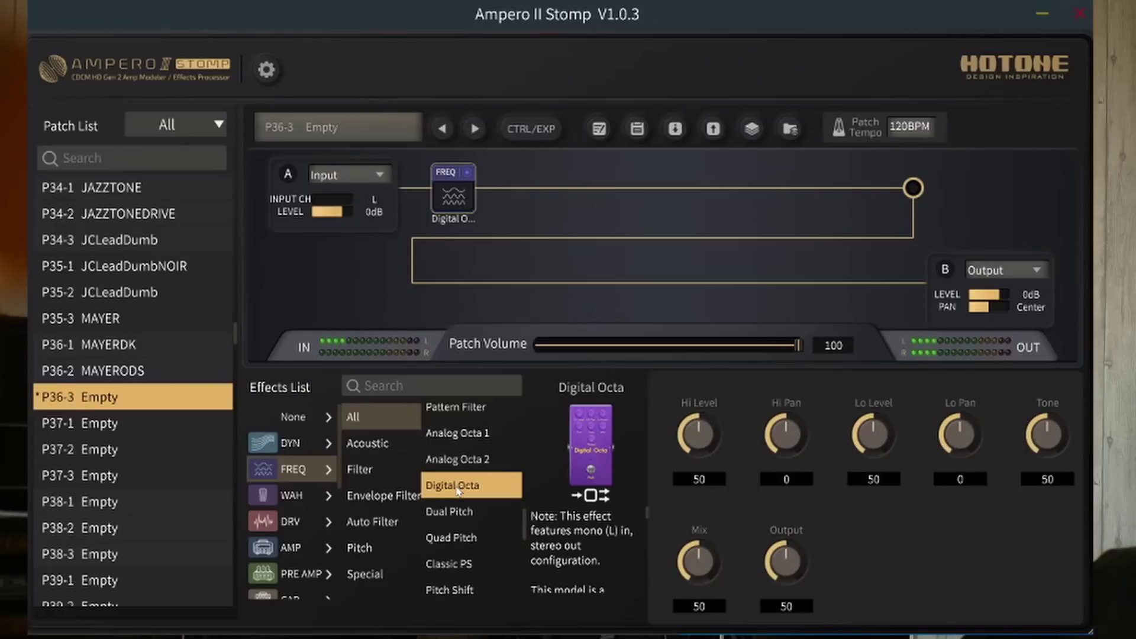
Preview the 80s Detune model, and switch the slot to the WAH category to look through its wah models
left_click_drag(526, 519, 525, 568)
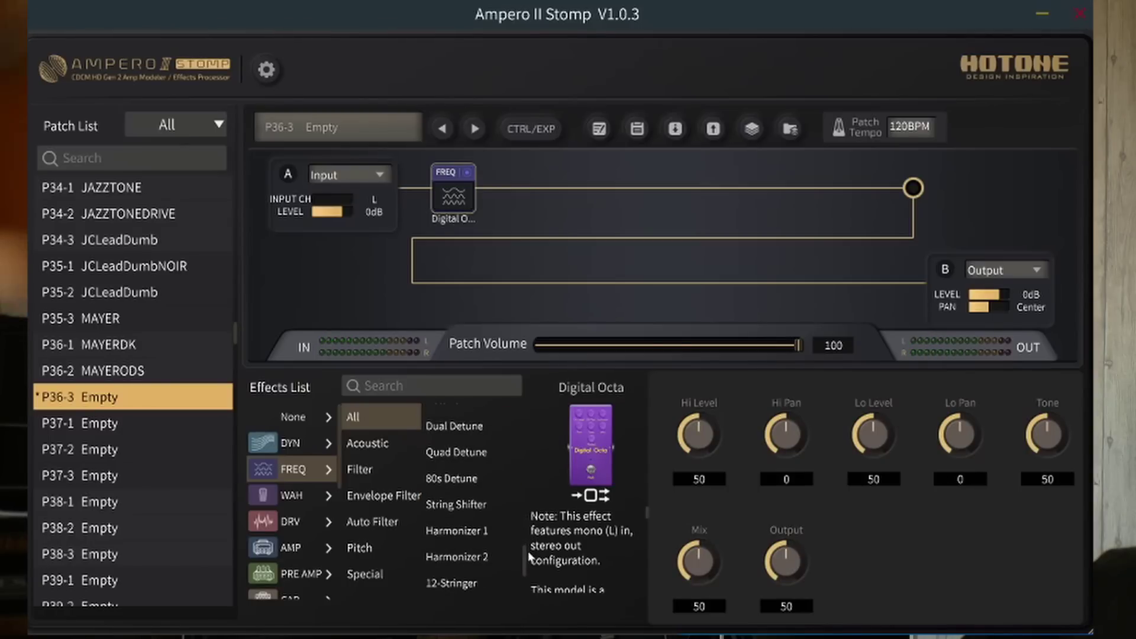
left_click(471, 484)
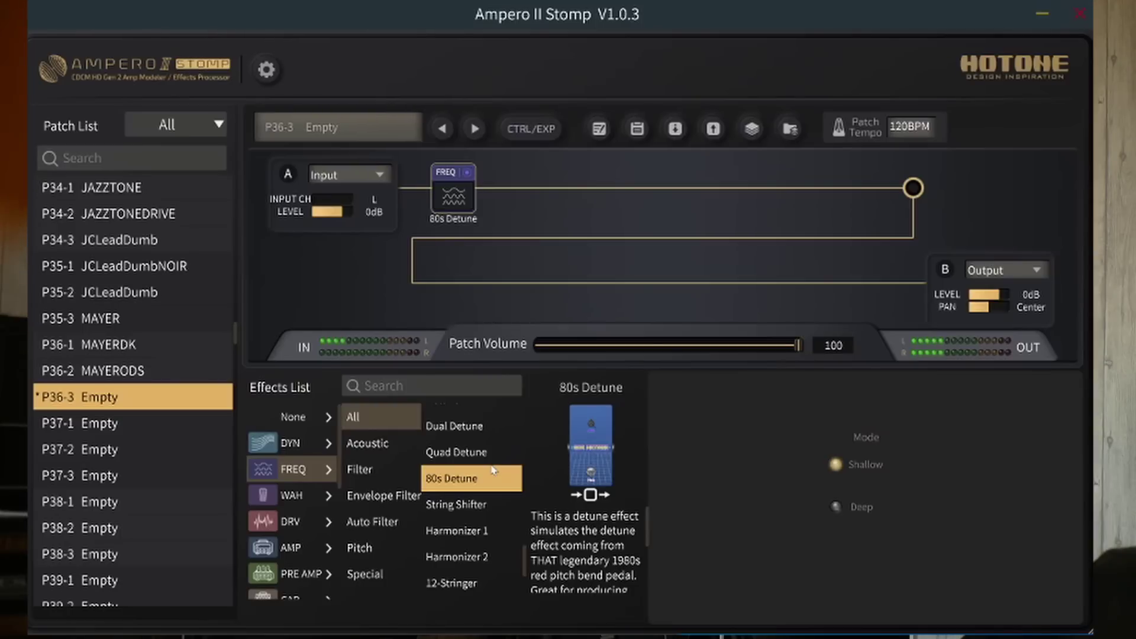
scroll(523, 555, "down", 3)
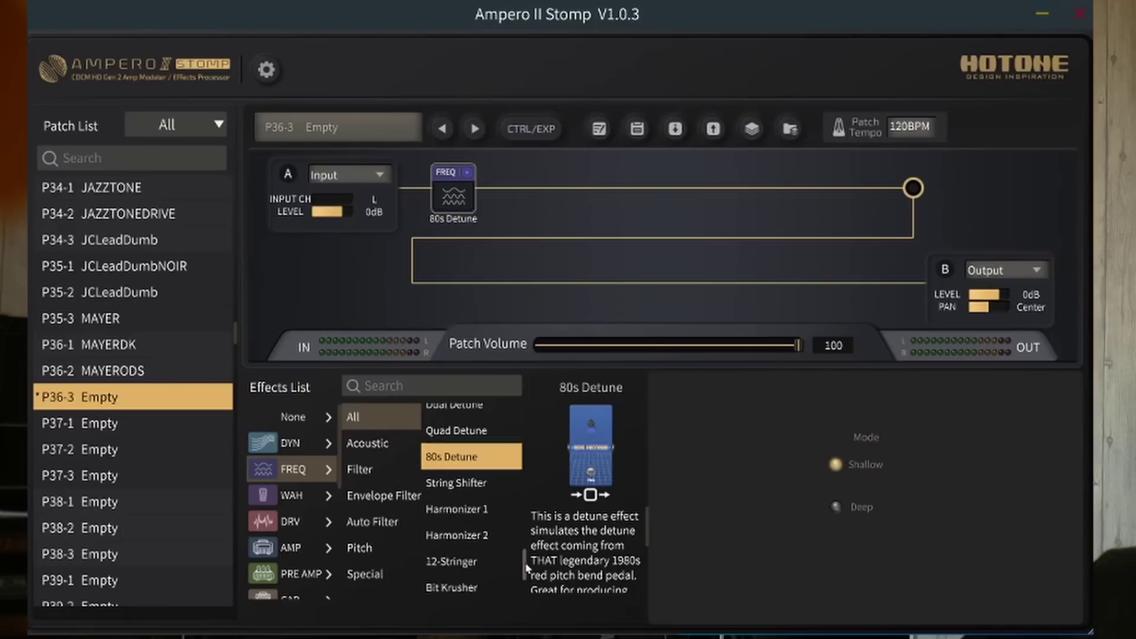
left_click(301, 498)
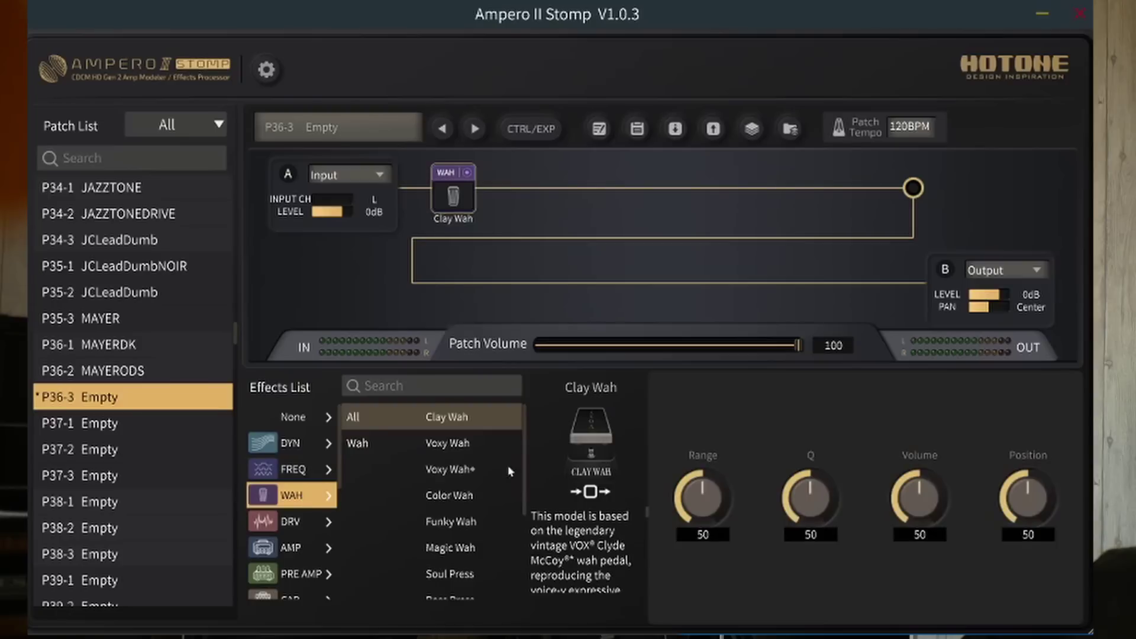
scroll(510, 474, "down", 3)
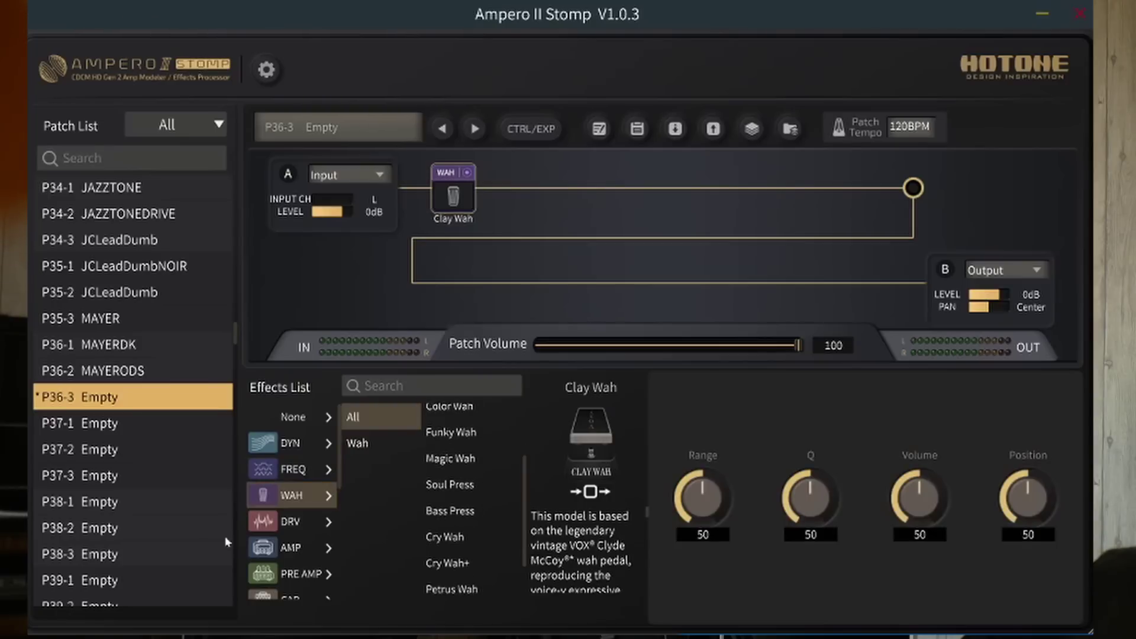
Switch the slot to the DRV category and preview the Green 9, Yellow Drive, Swarm Drive and Super Drive models
left_click(290, 524)
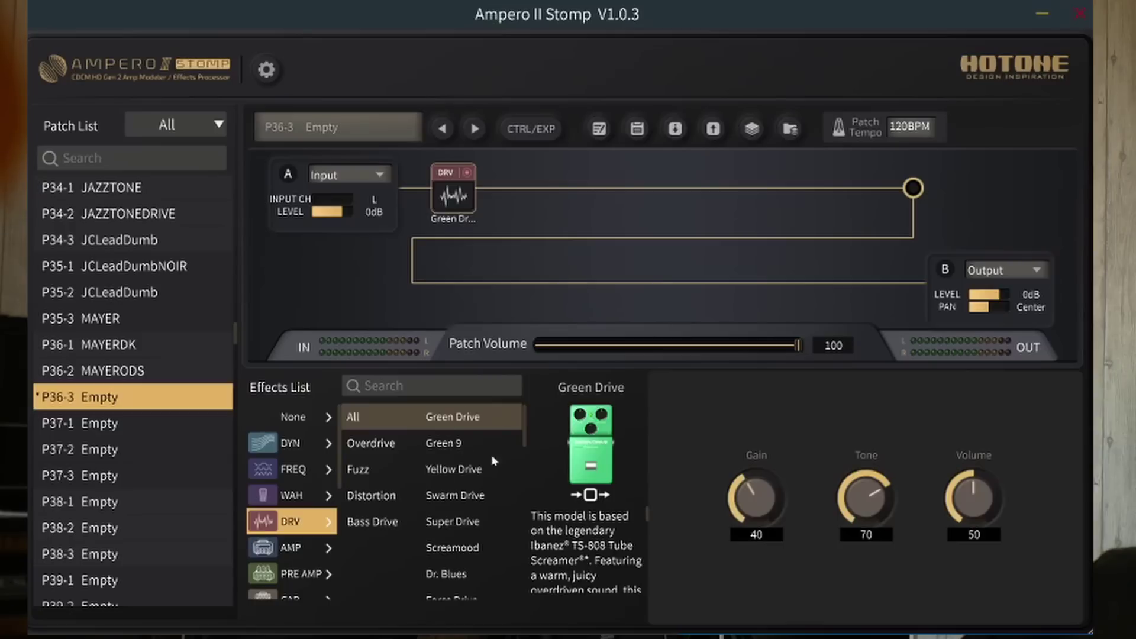
left_click(458, 445)
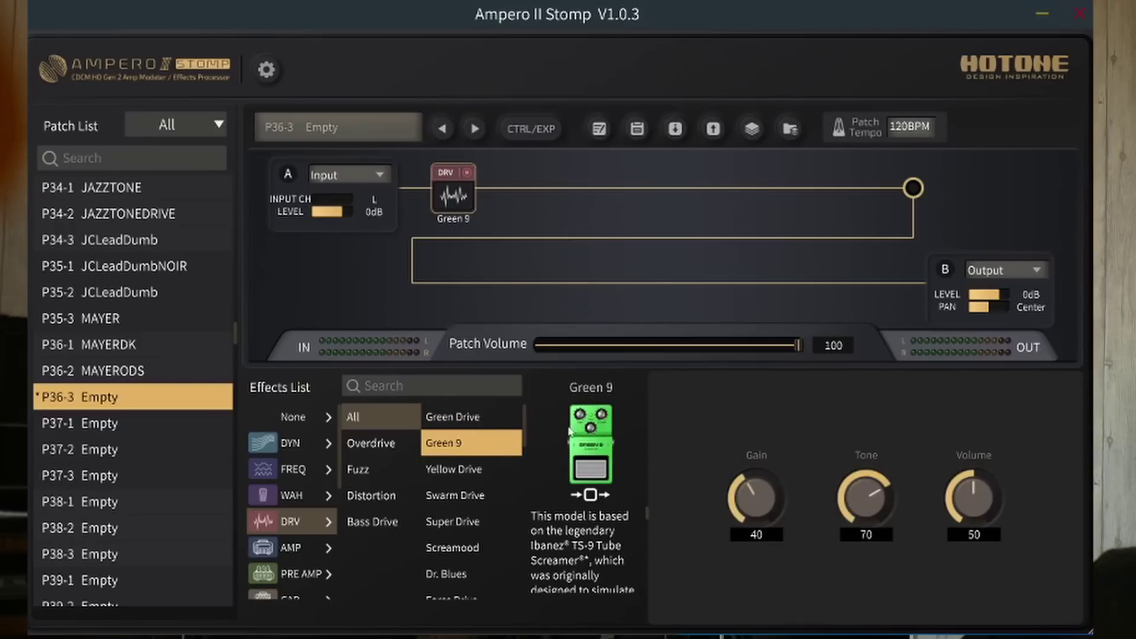
left_click(487, 472)
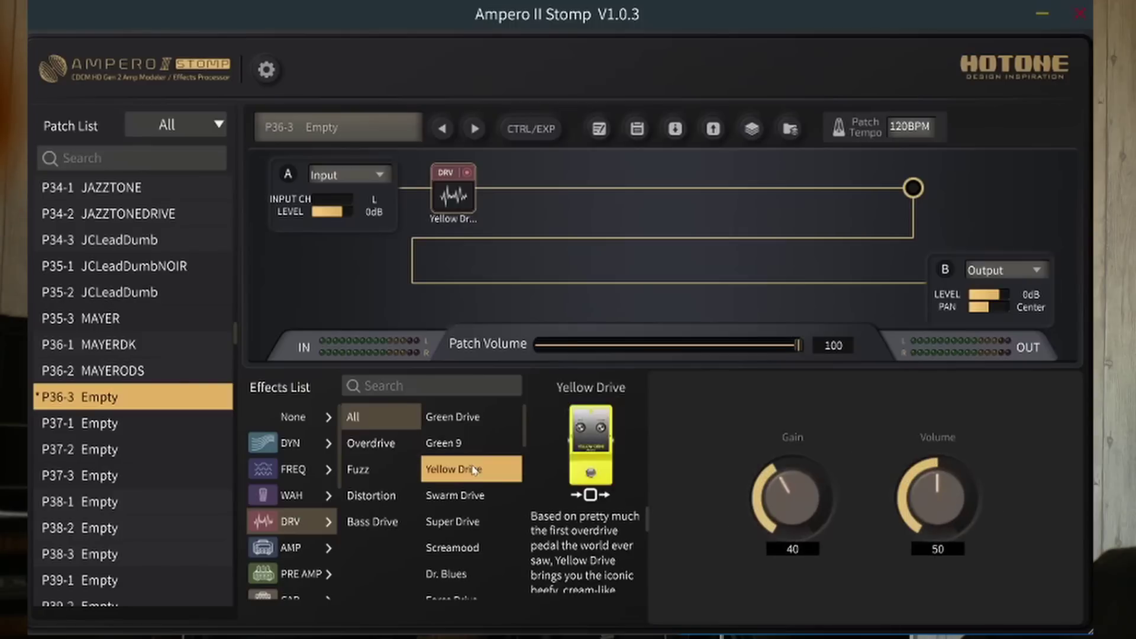
left_click(462, 497)
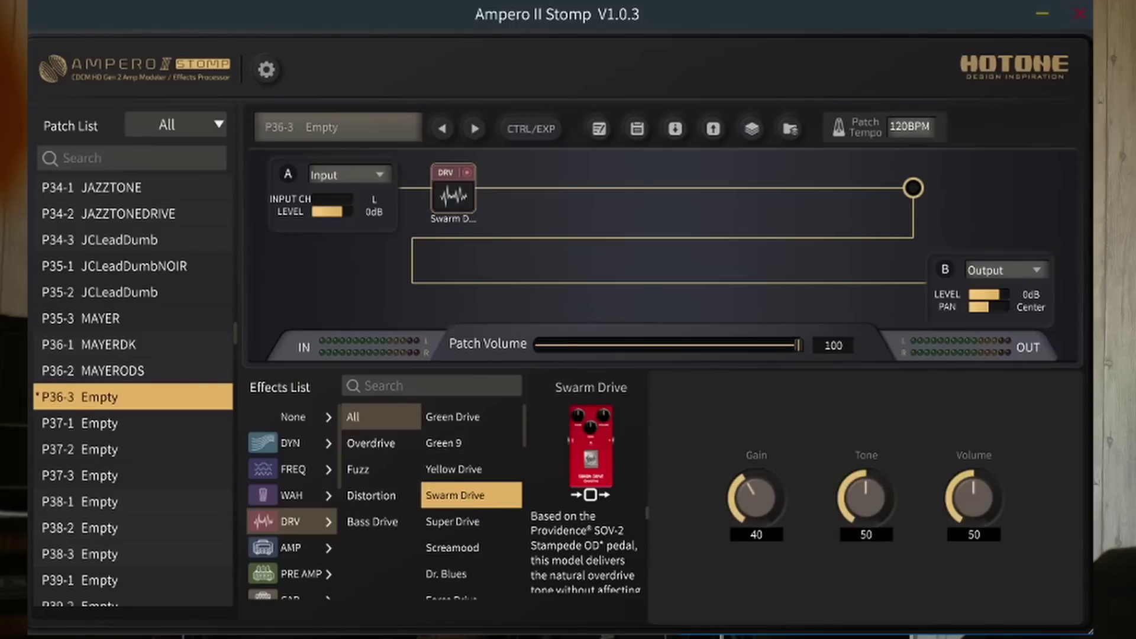
left_click(484, 523)
scroll(484, 523, "down", 3)
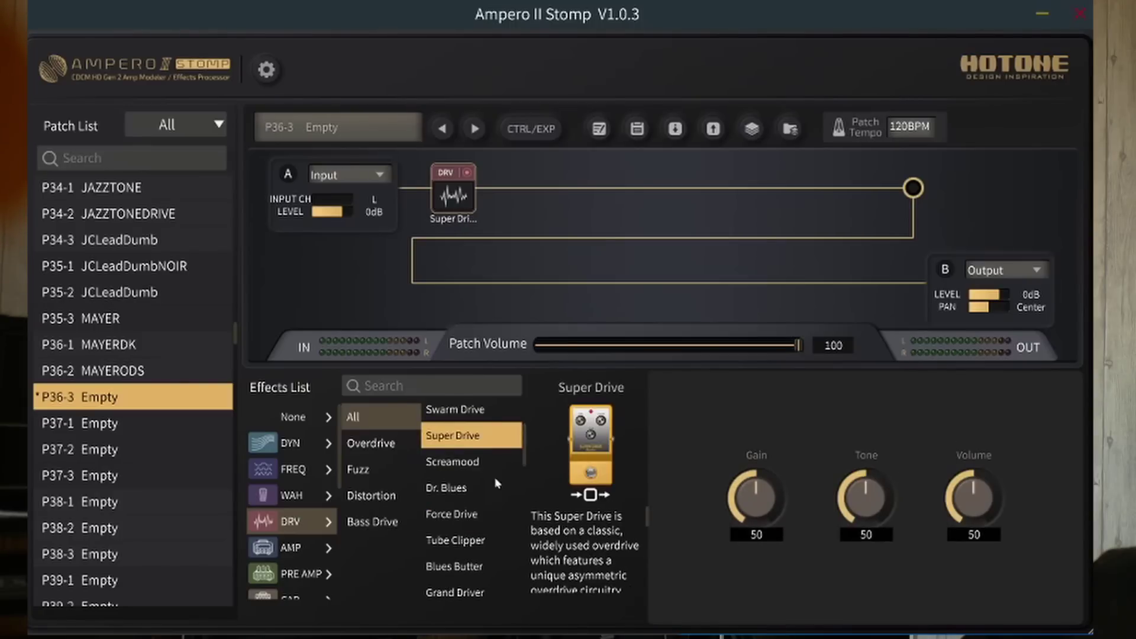
Preview the Screamood, Dr. Blues and Force Drive overdrive models in the first slot of chain A
left_click(480, 465)
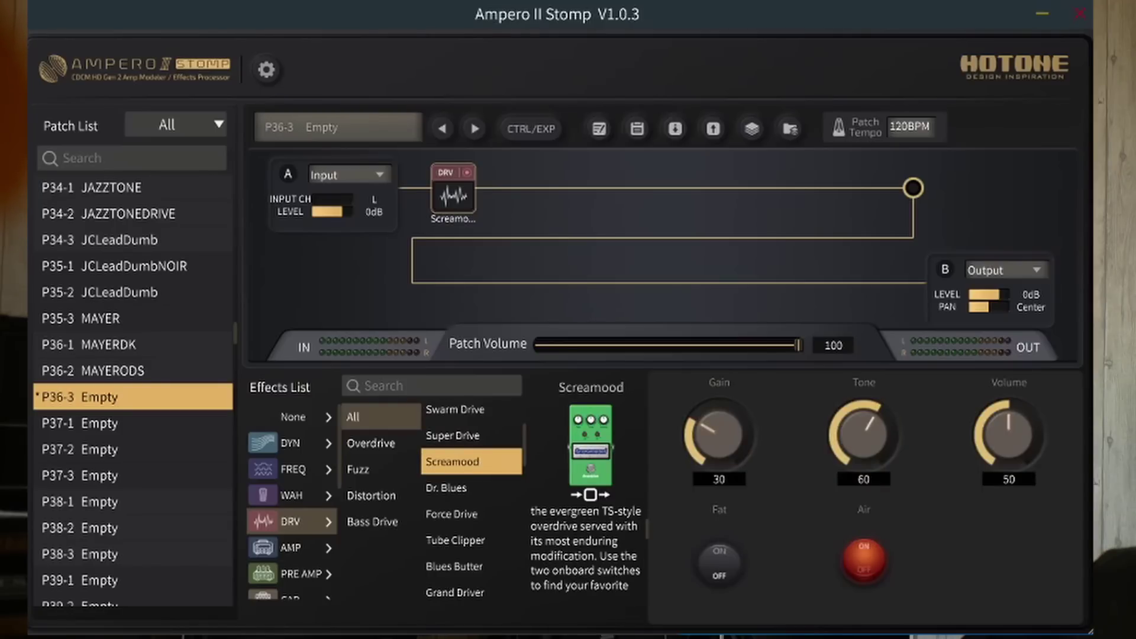
scroll(515, 529, "up", 3)
left_click(485, 569)
scroll(485, 569, "down", 3)
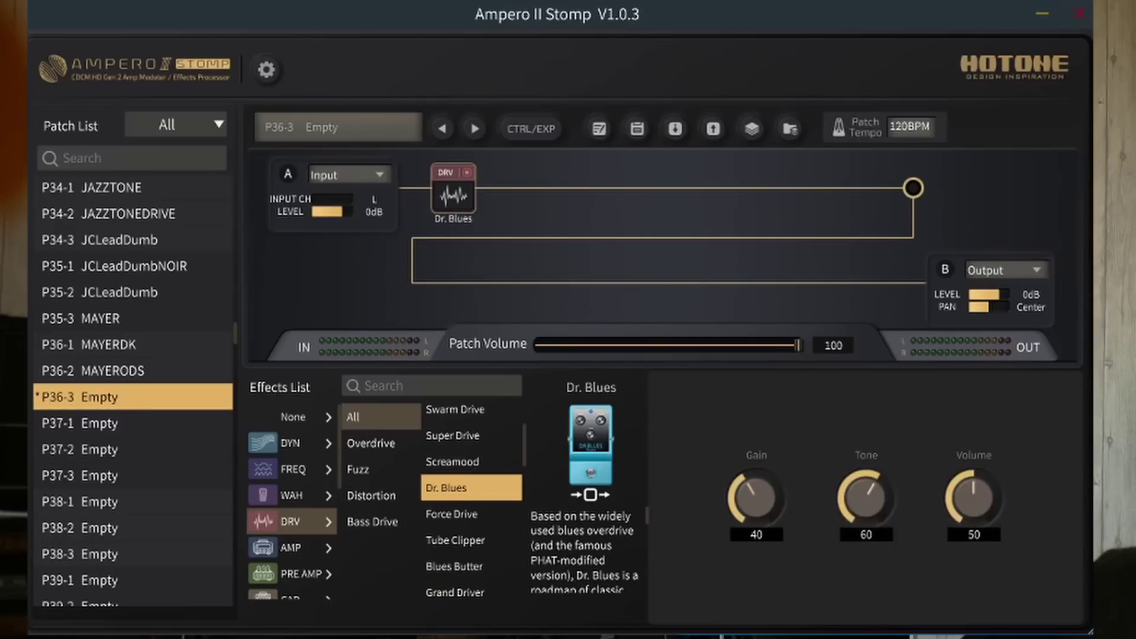
left_click(476, 515)
scroll(514, 539, "down", 3)
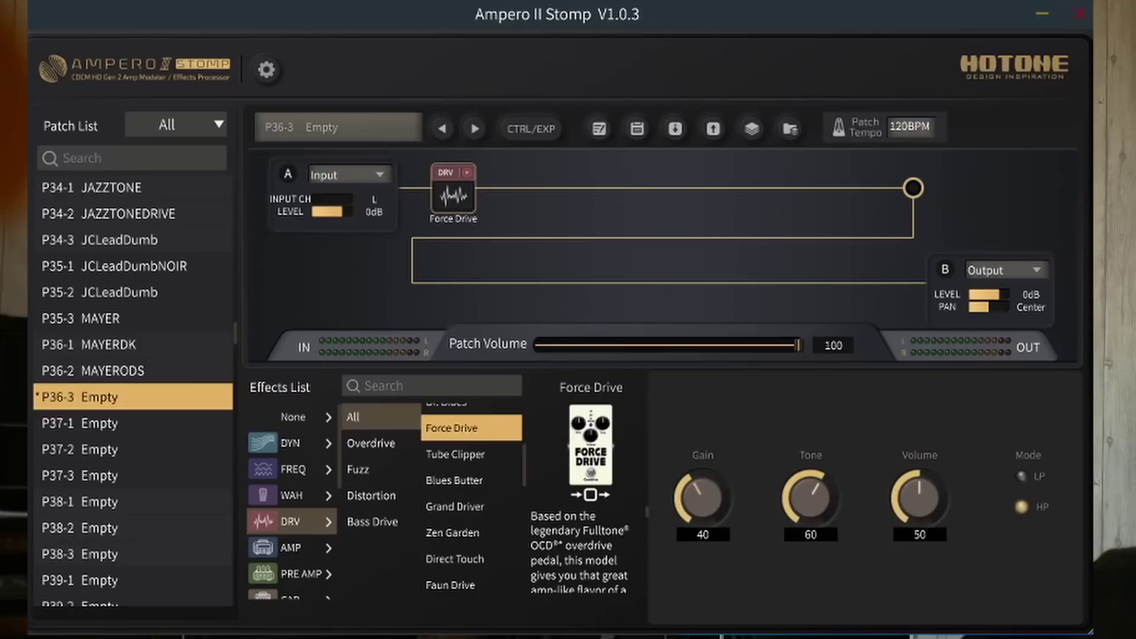
Preview the Tube Clipper, Blues Butter, Grand Driver, Zen Garden and Direct Touch overdrive models in the slot
left_click(471, 458)
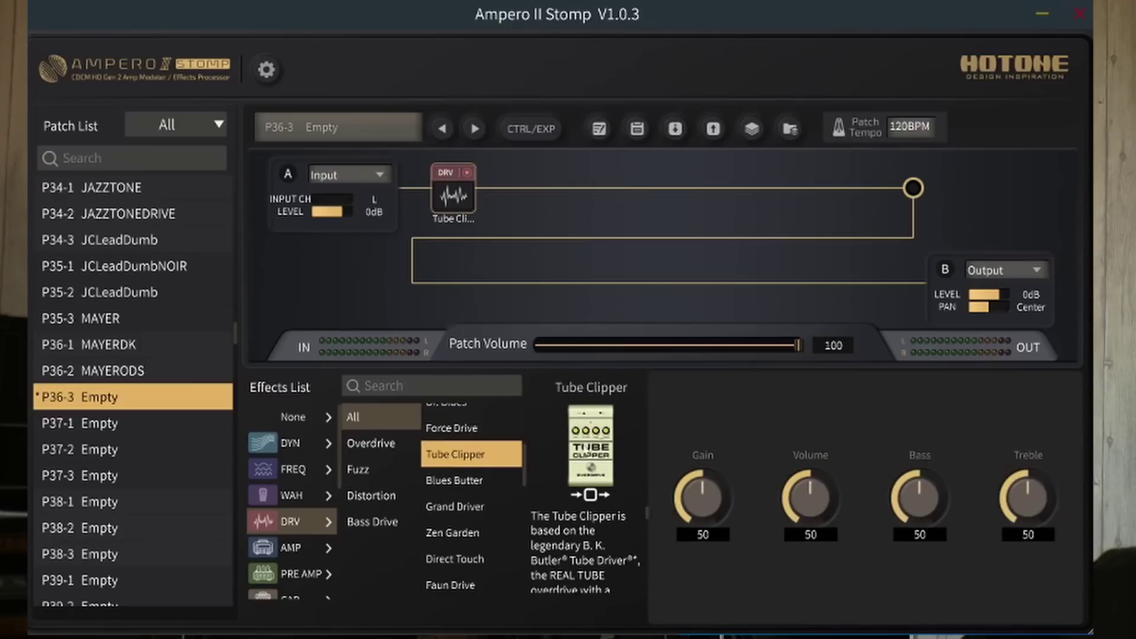
left_click(447, 481)
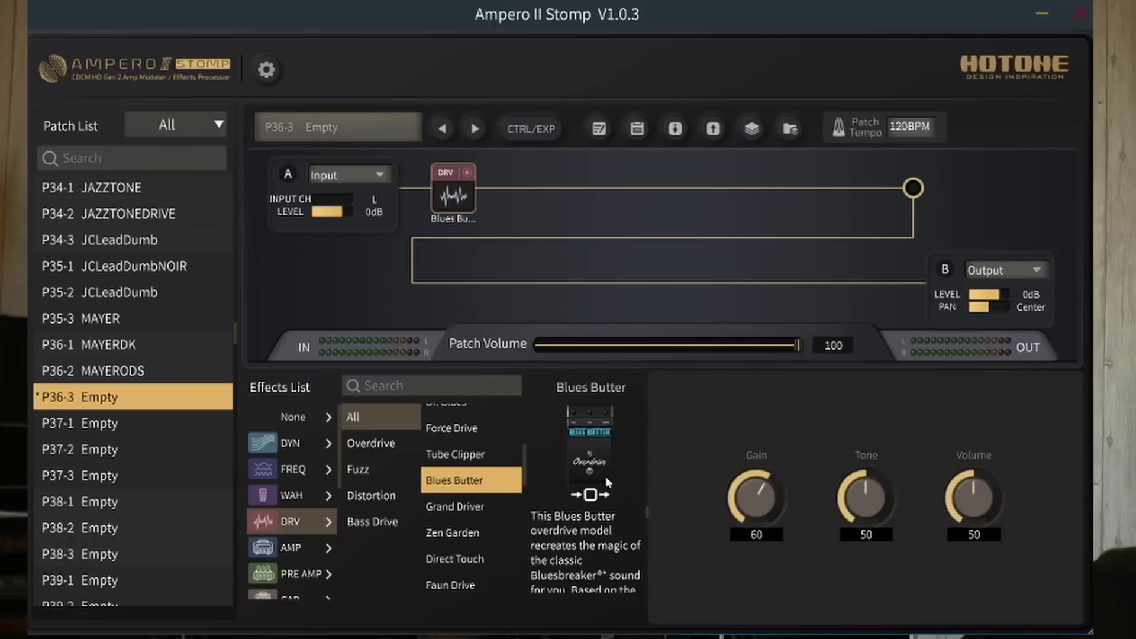
left_click(490, 515)
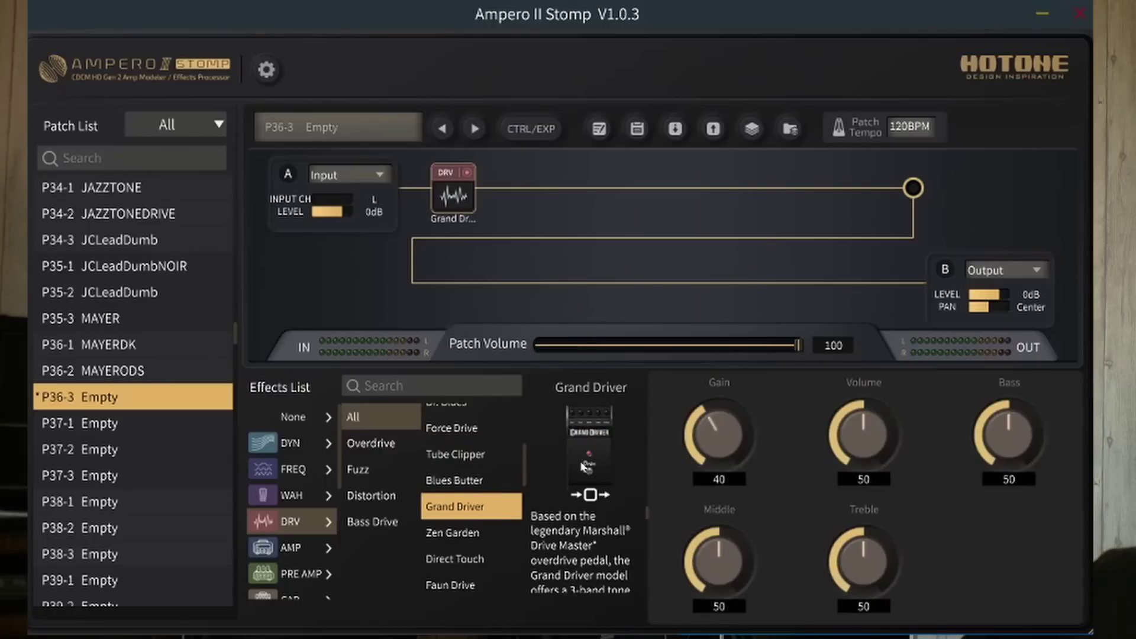
left_click(460, 542)
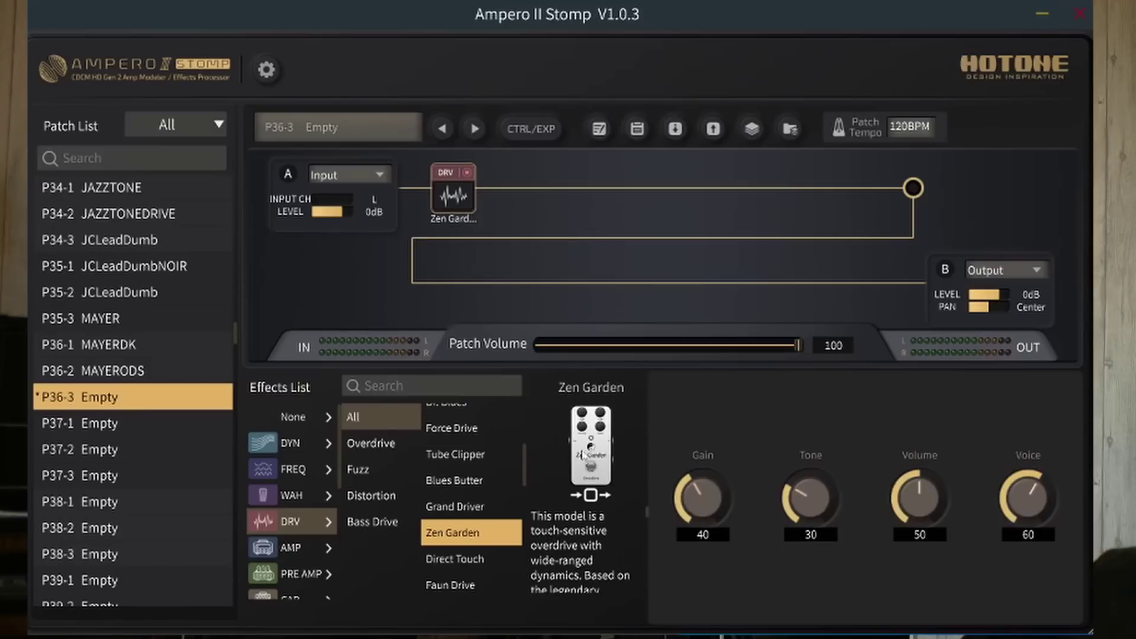
left_click(469, 560)
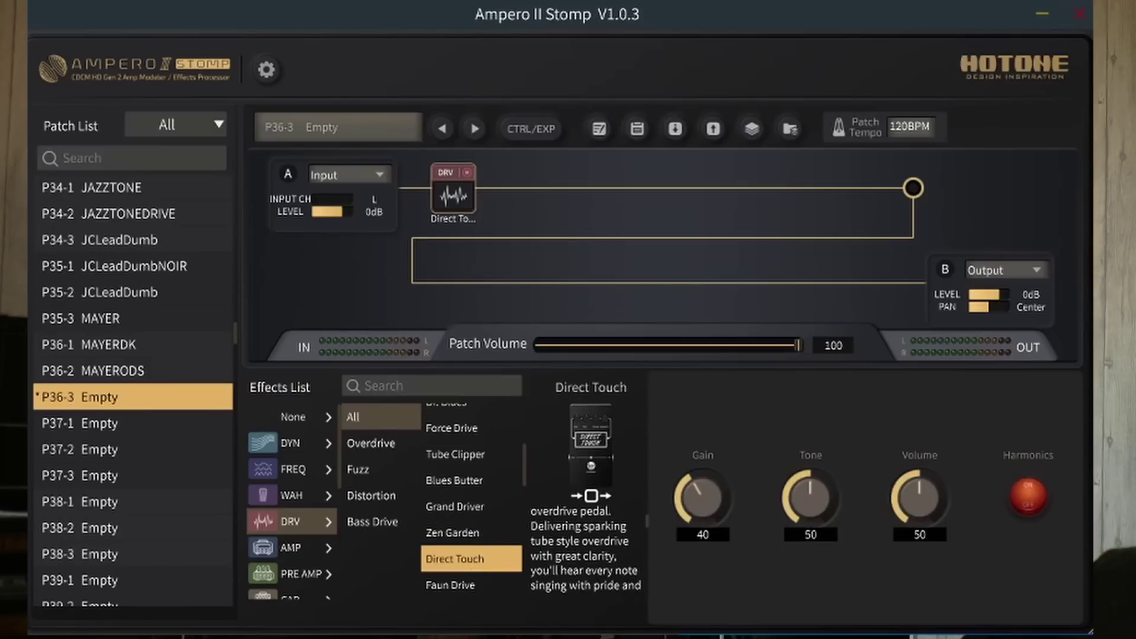
Try the Faun Drive, Amore Eterno and Precise Attack models in the slot, and settle on Magic T
scroll(481, 539, "down", 3)
left_click(474, 507)
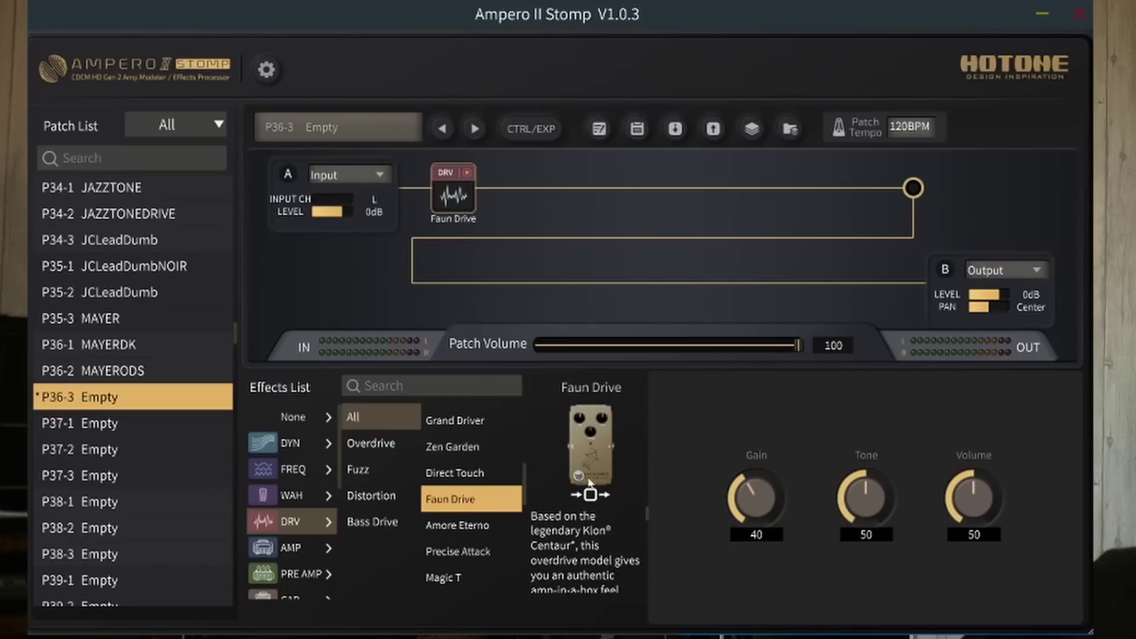
left_click(484, 532)
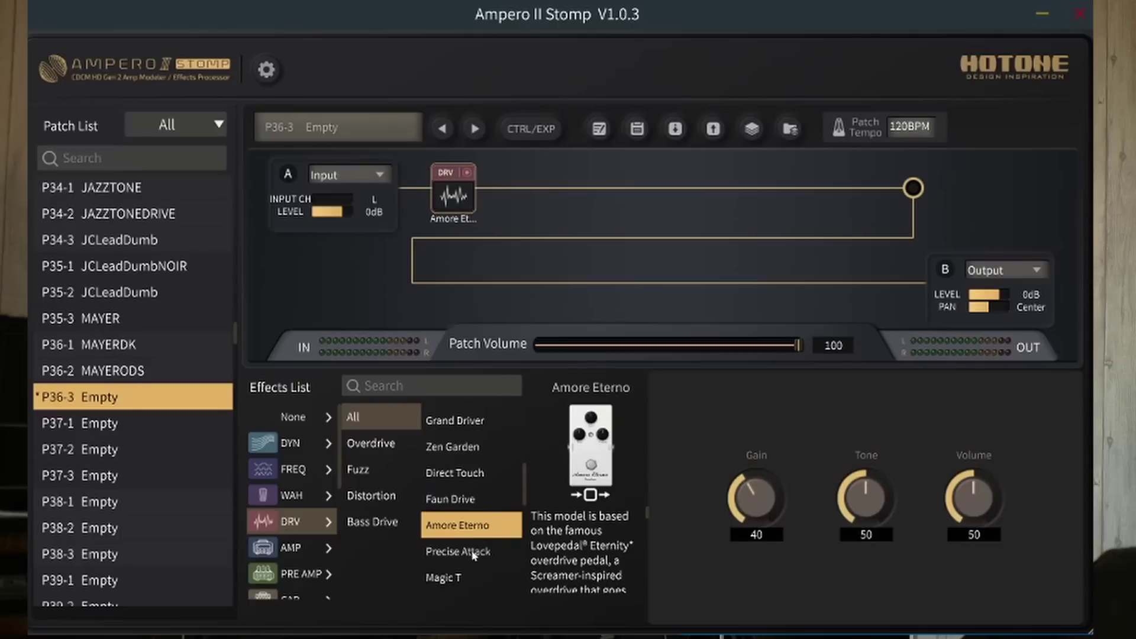
left_click(474, 552)
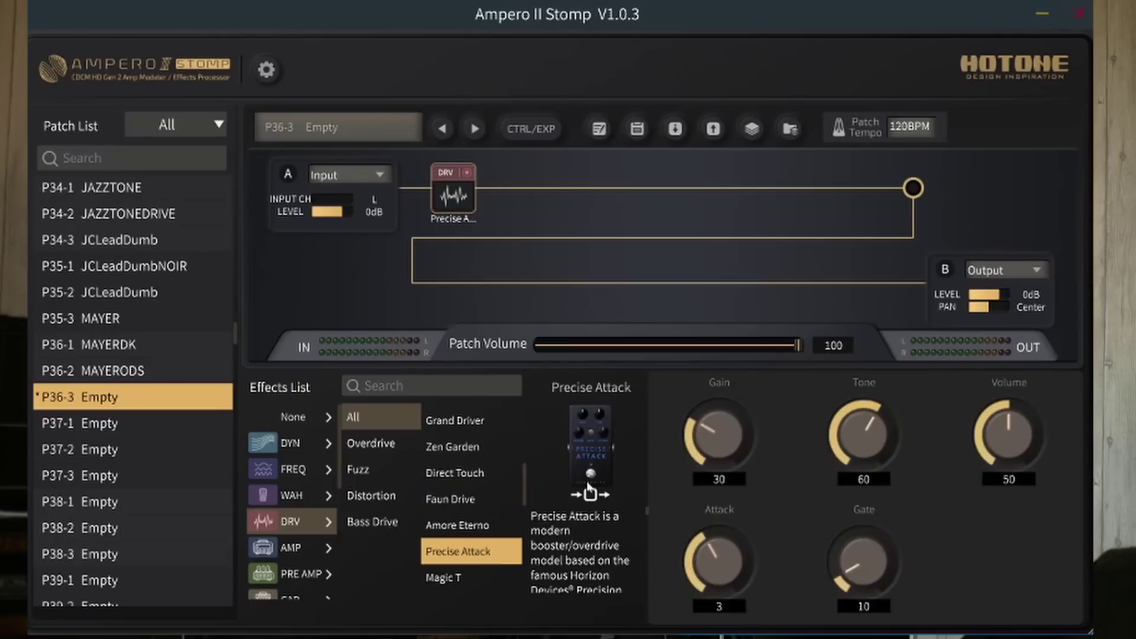
left_click(468, 582)
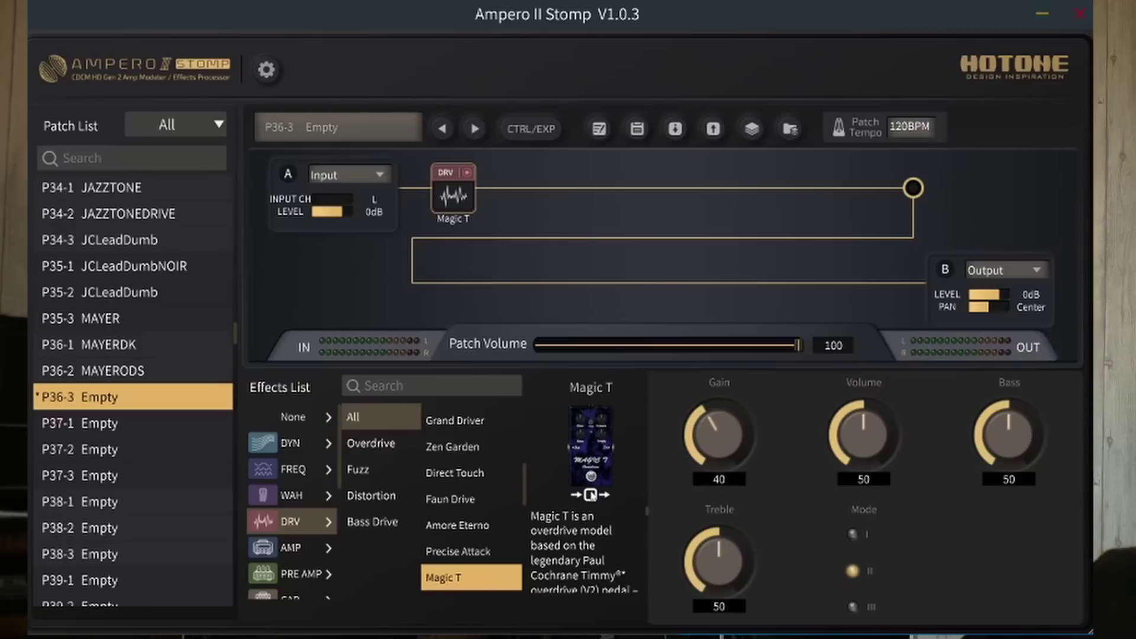
Add a second block after Magic T in chain A, trying the DRV category and settling on AMP
left_click(536, 188)
left_click(300, 524)
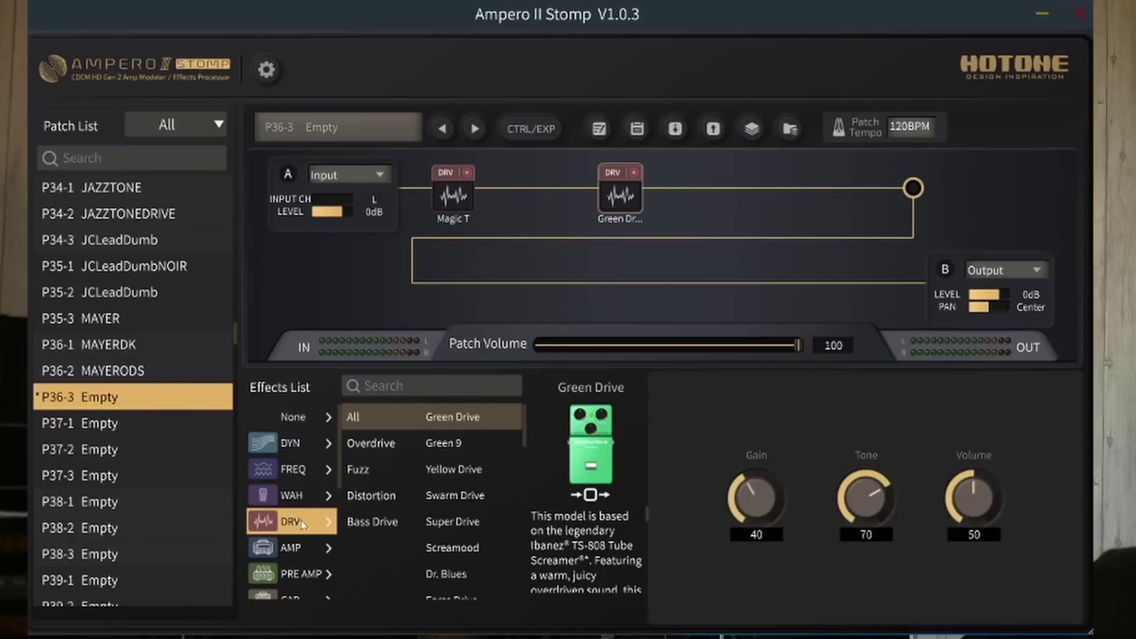
left_click(298, 551)
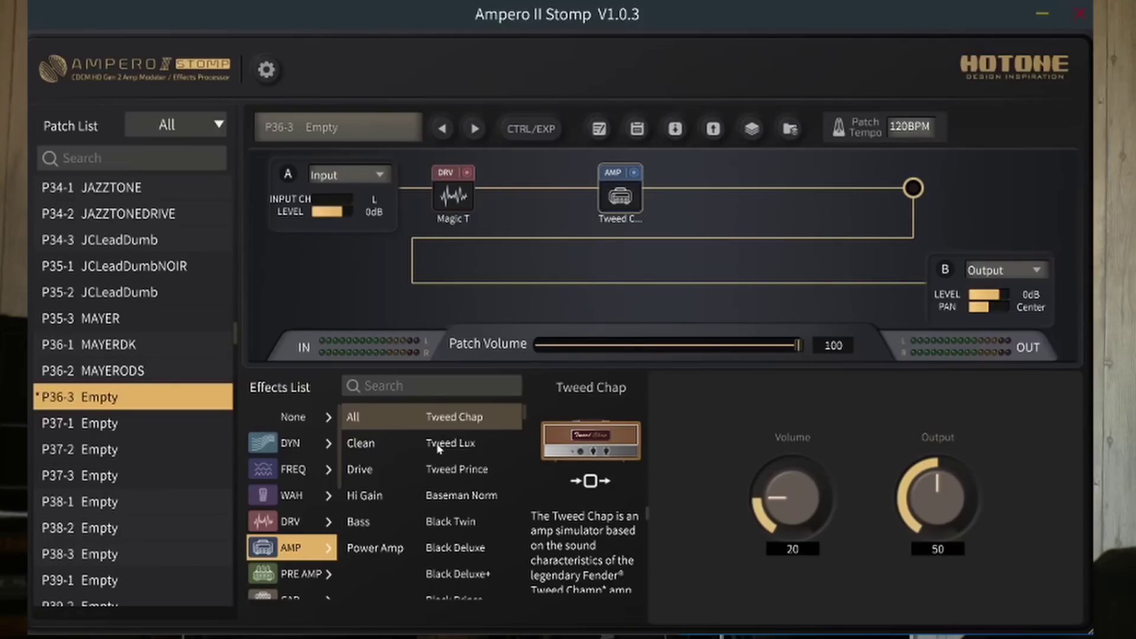
Try the Tweed Lux, Tweed Prince, Baseman Norm, Black Twin and Black Deluxe models in the AMP block, and choose Black Deluxe+
left_click(468, 442)
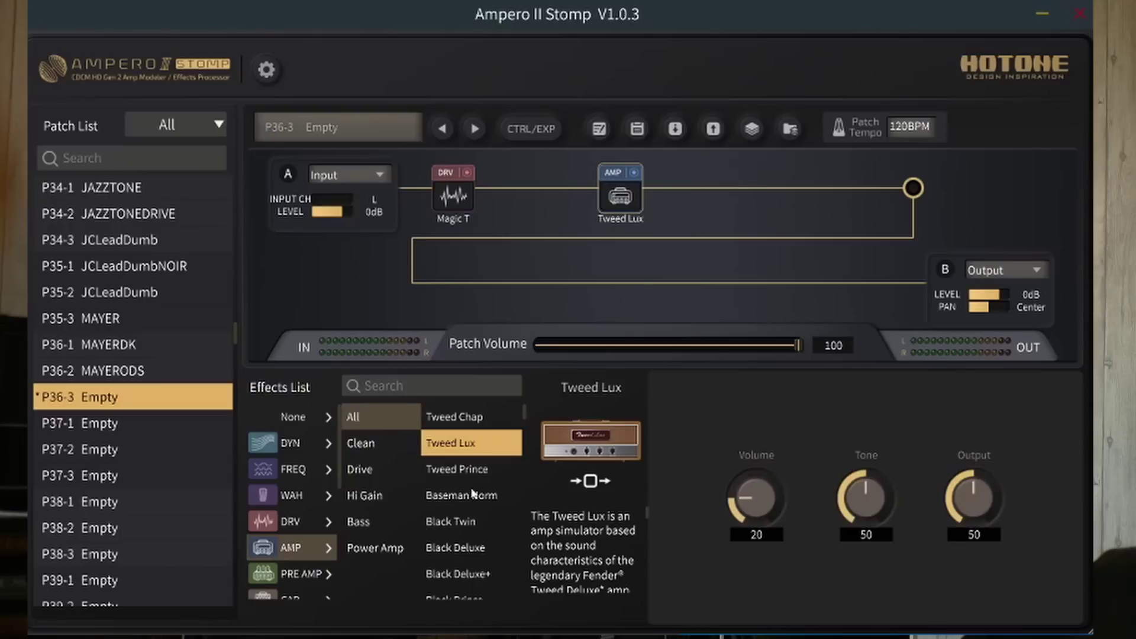
left_click(484, 475)
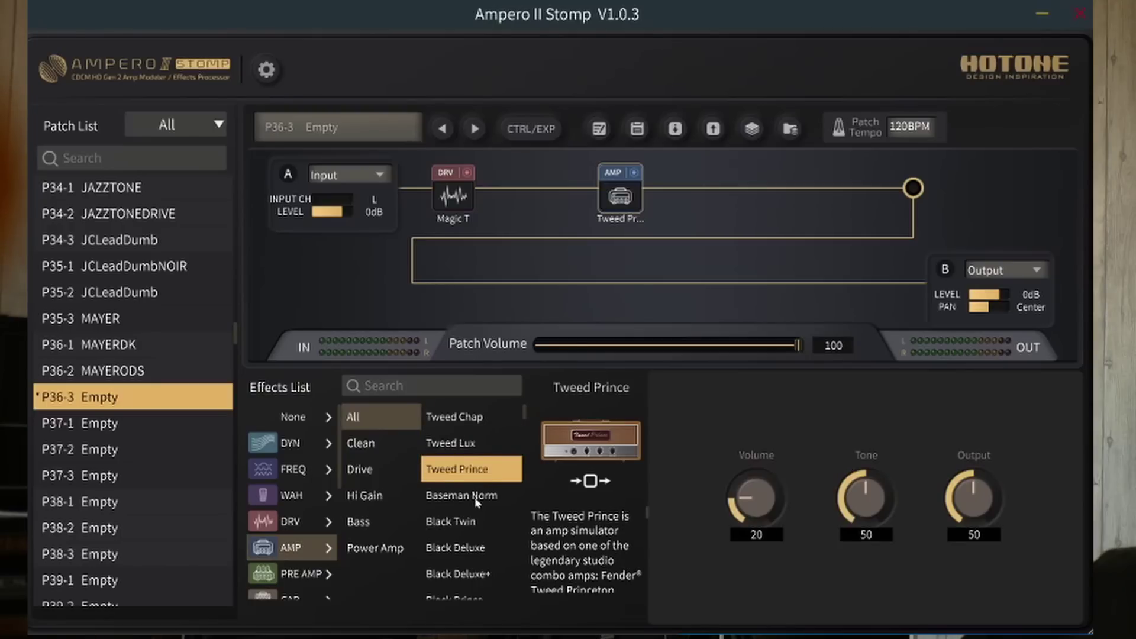
left_click(477, 498)
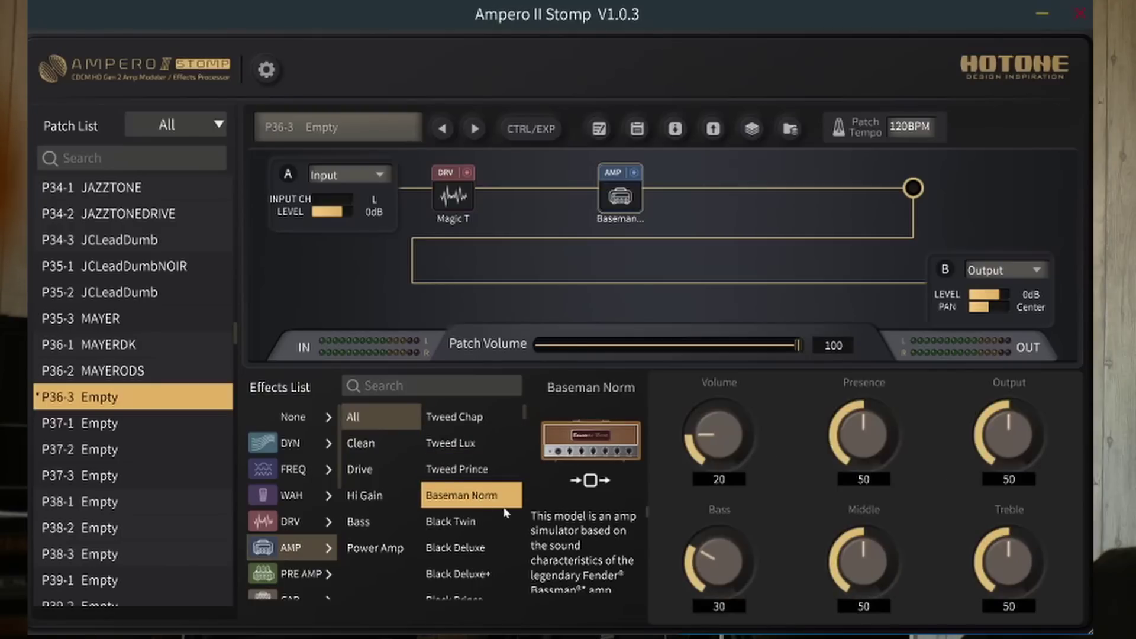
left_click(471, 531)
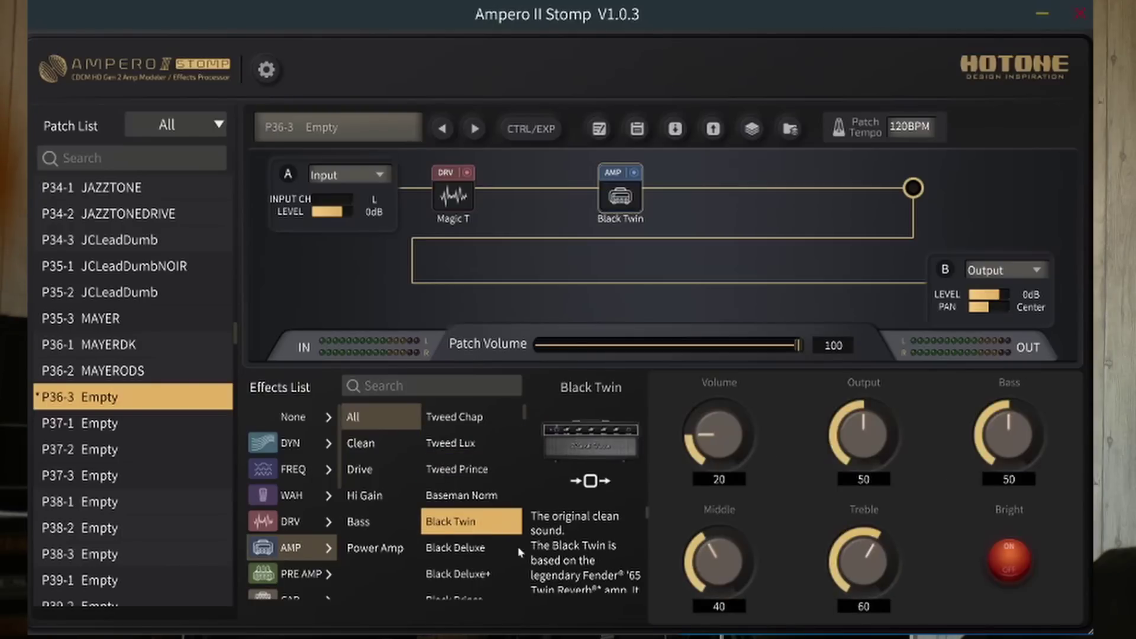
left_click(492, 549)
scroll(480, 550, "down", 3)
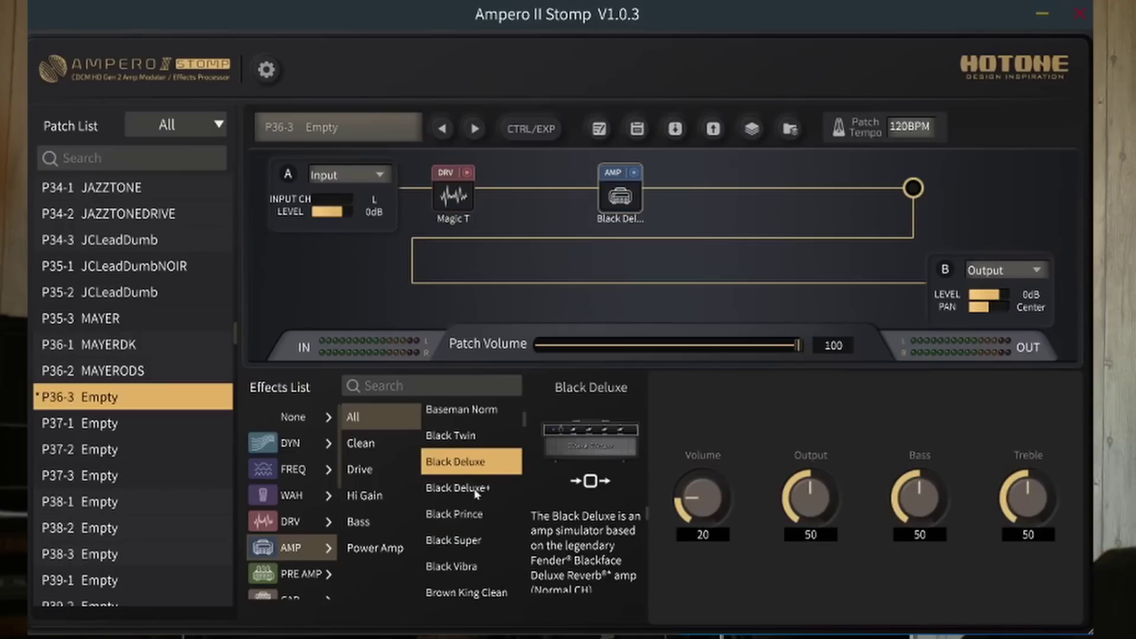
left_click(478, 491)
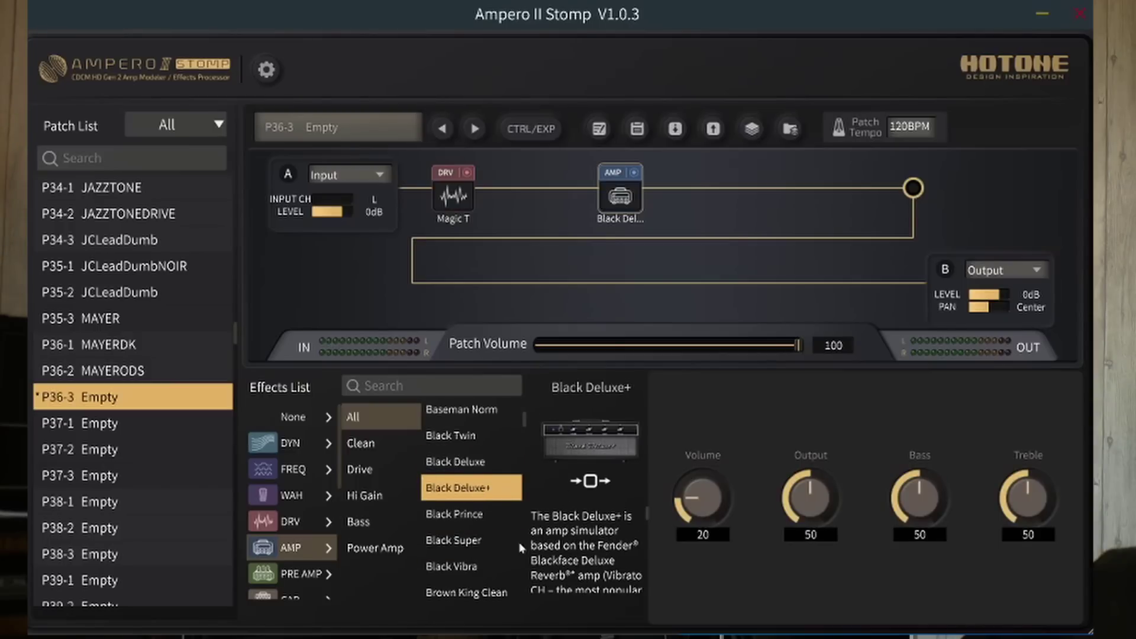
Read the Black Deluxe+ description, and preview the Black Prince, Black Super and Black Vibra models in the AMP block
scroll(586, 550, "down", 1)
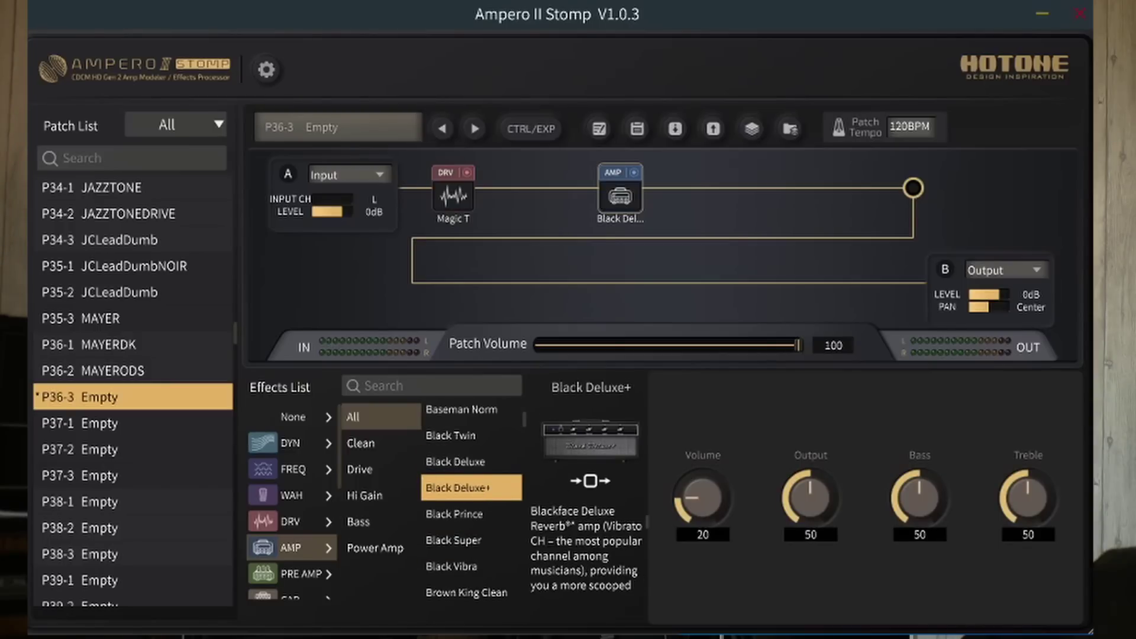
left_click(475, 515)
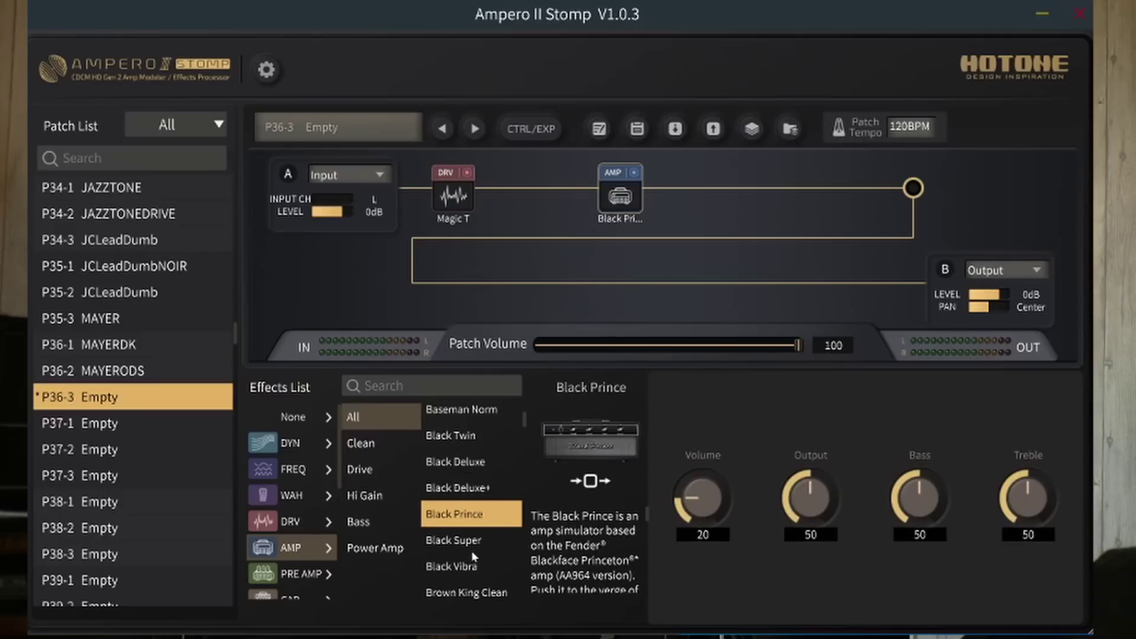
double_click(575, 575)
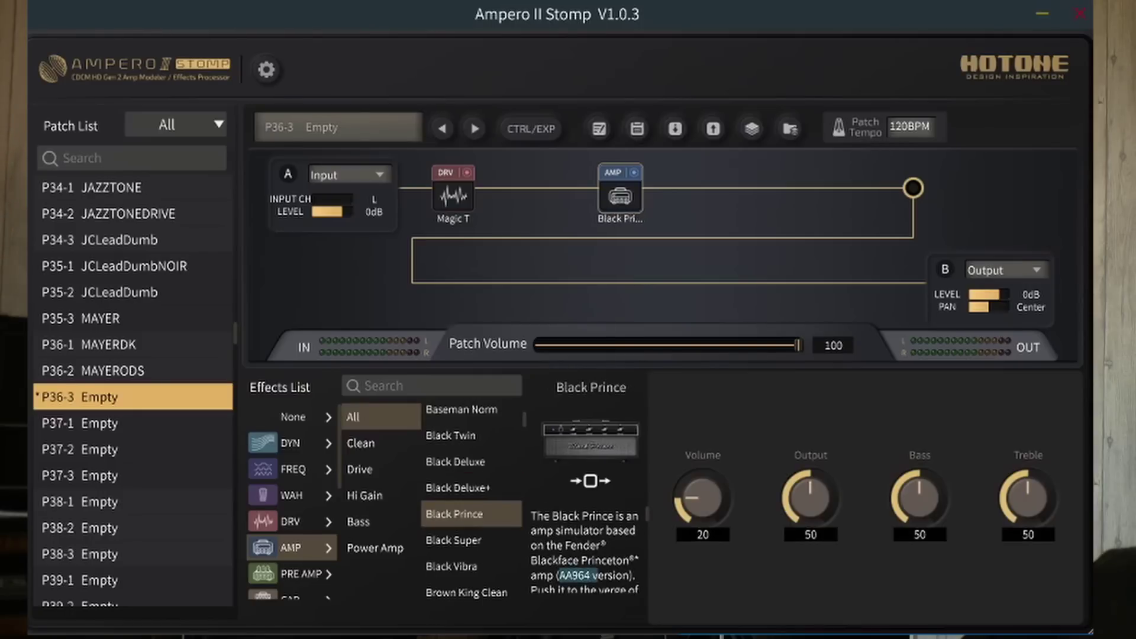
scroll(583, 550, "down", 1)
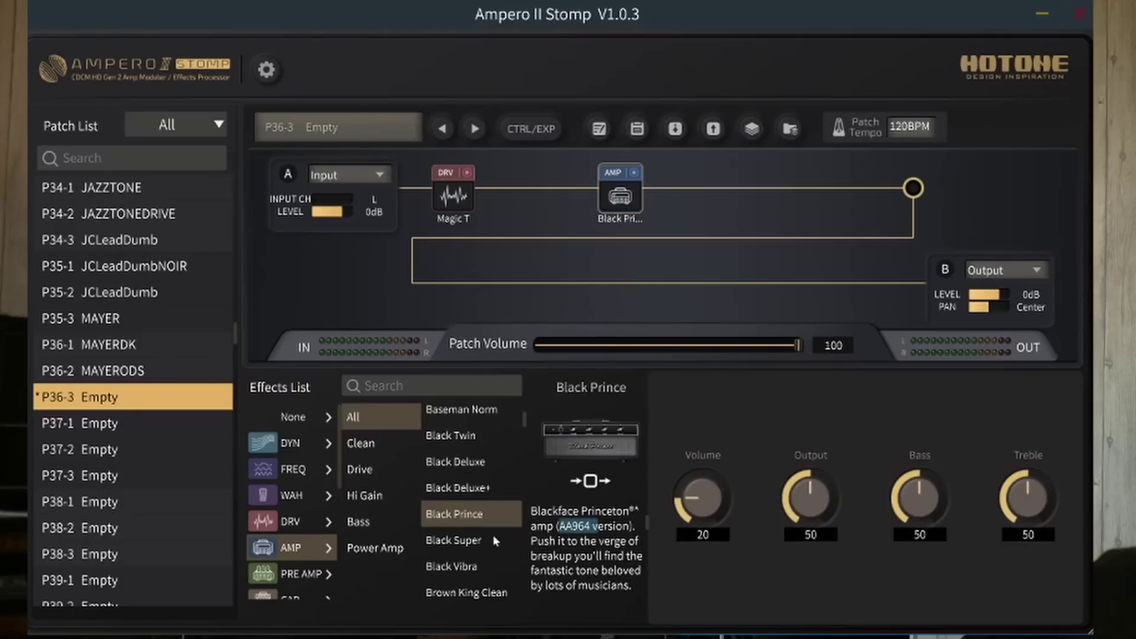
left_click(474, 541)
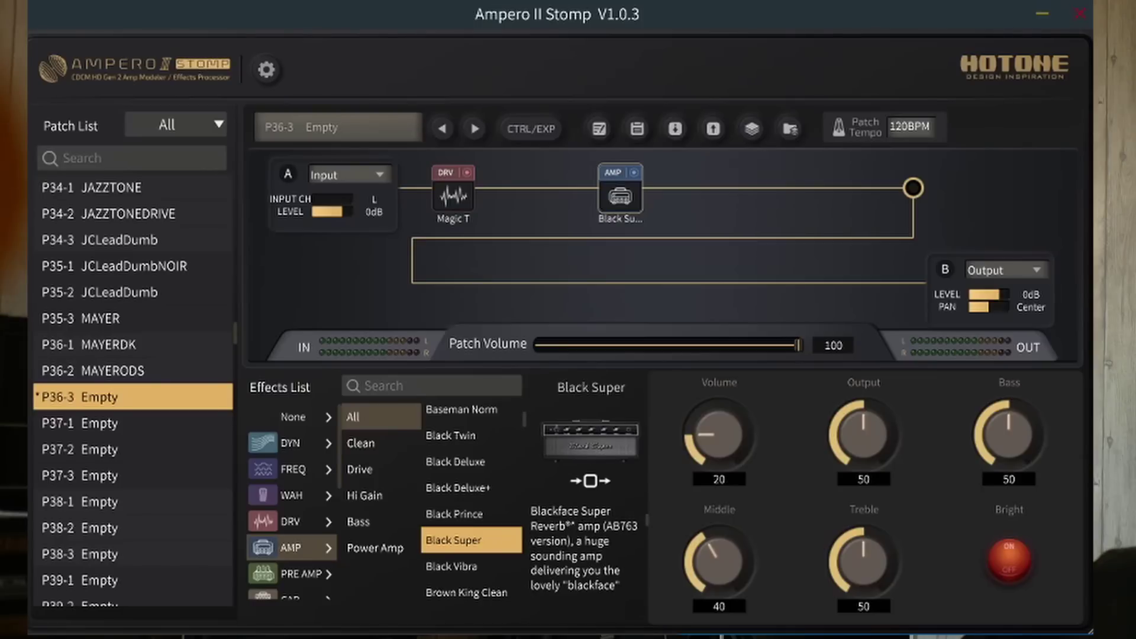
left_click(471, 567)
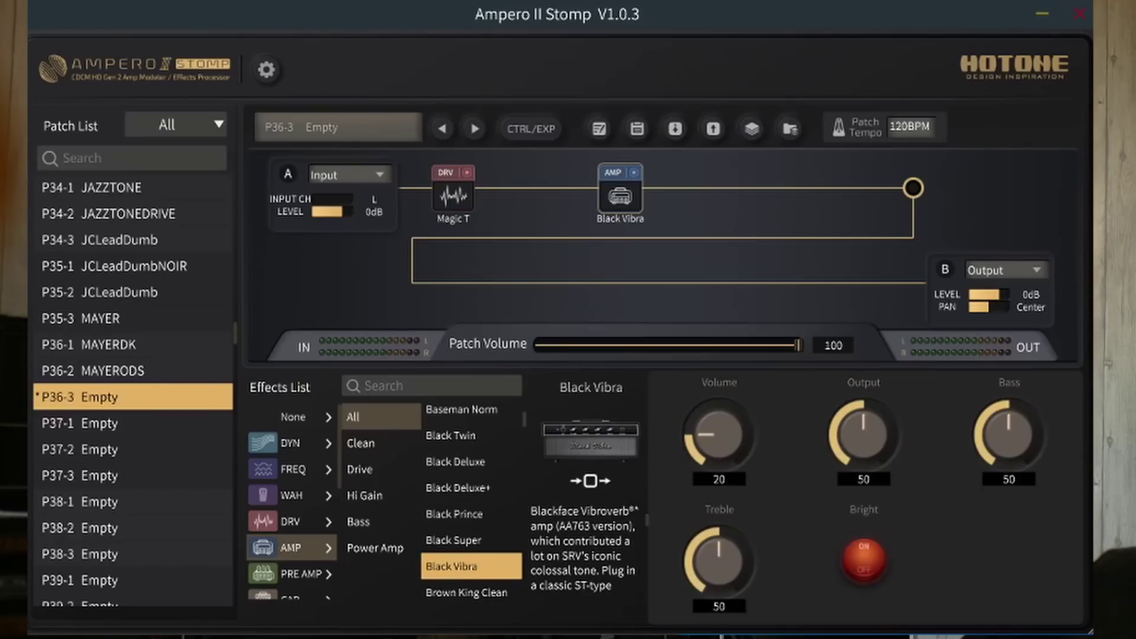
Preview the Brown King Clean, Brown Vibra, Brown Concert and Brown Super models in the AMP block
scroll(445, 590, "down", 1)
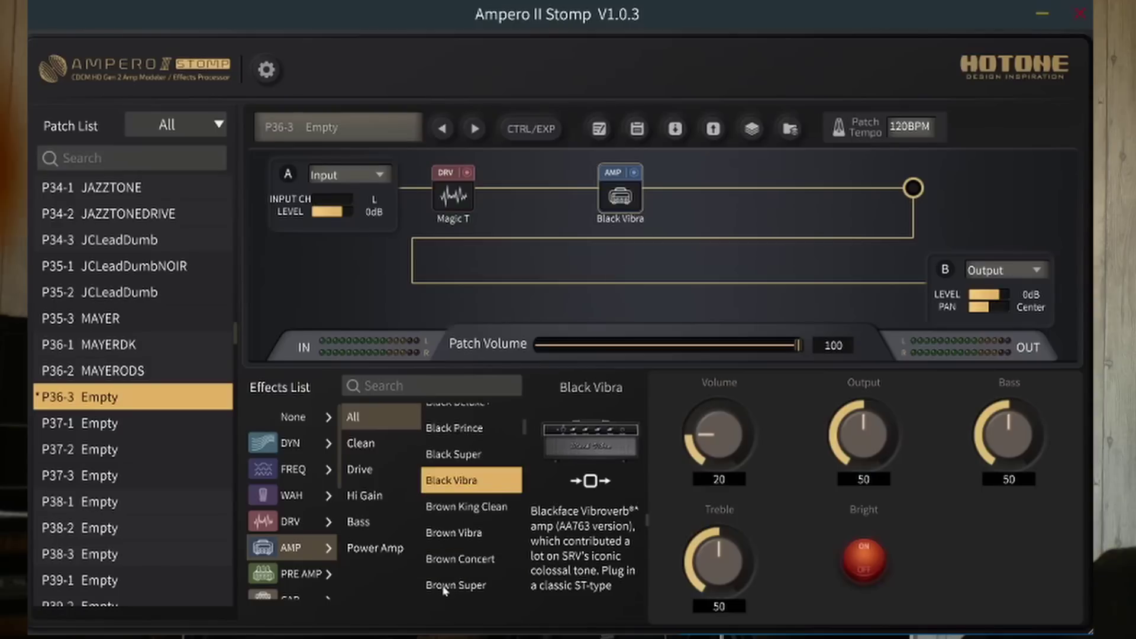
left_click(474, 508)
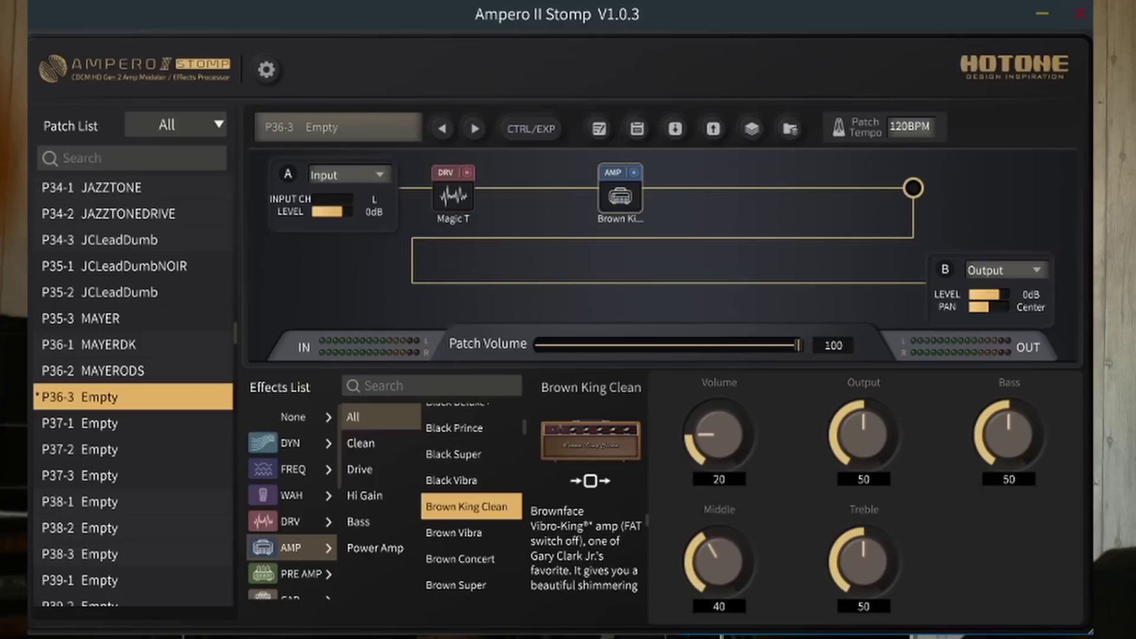
left_click(475, 540)
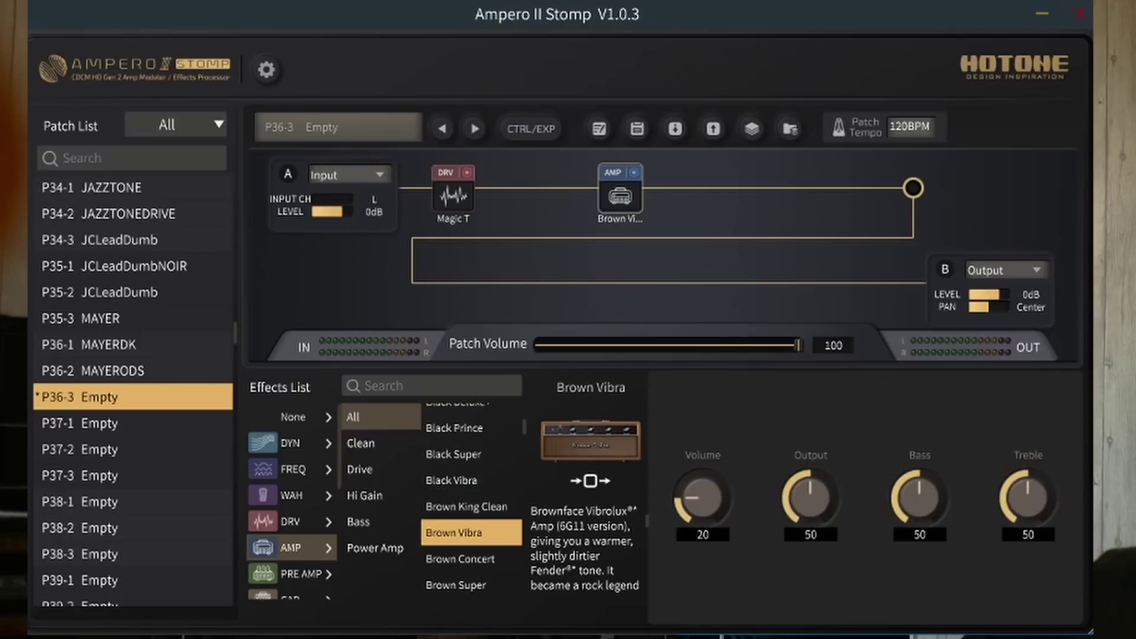
left_click(473, 554)
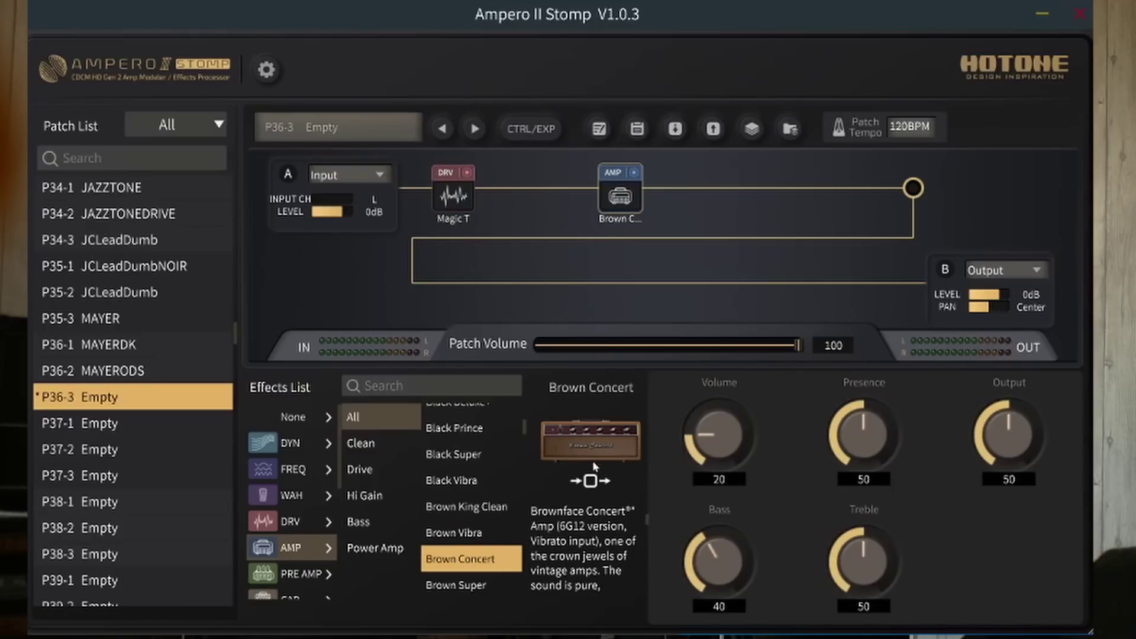
scroll(520, 570, "down", 2)
left_click(484, 524)
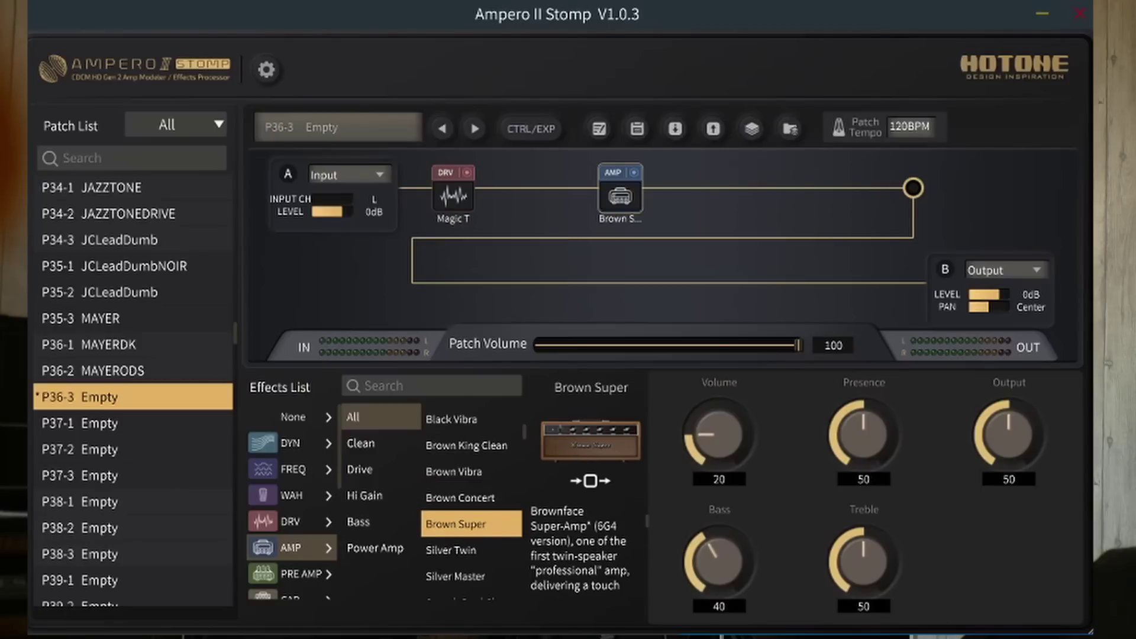
Try the Silver Twin, Silver Master and Superb Dual Clean models in the AMP block
left_click(474, 553)
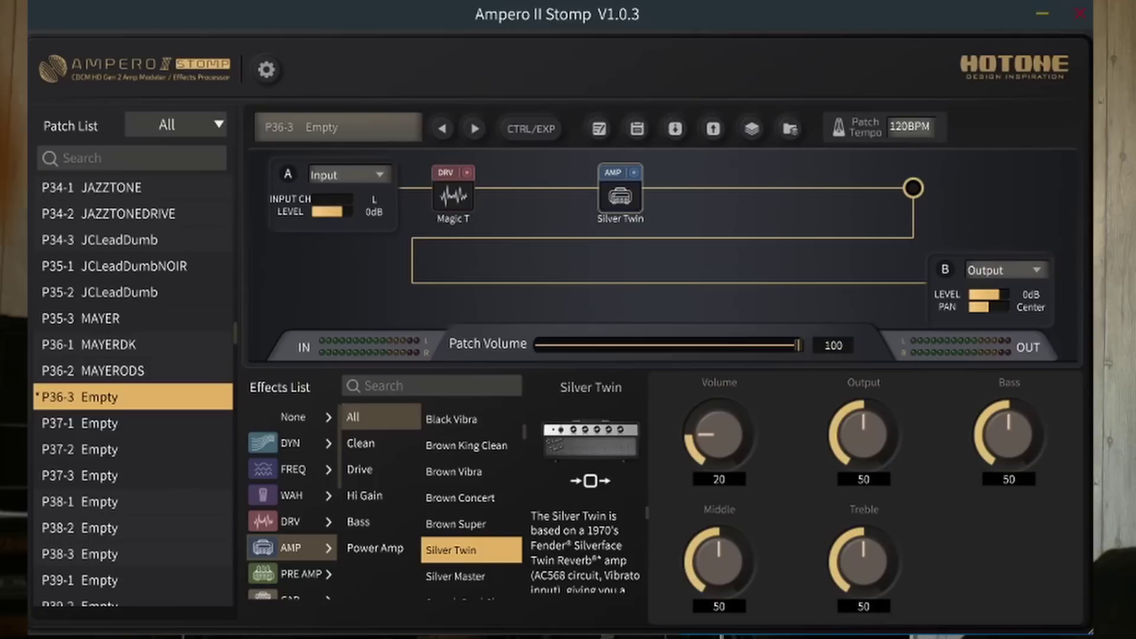
scroll(478, 569, "down", 3)
left_click(478, 492)
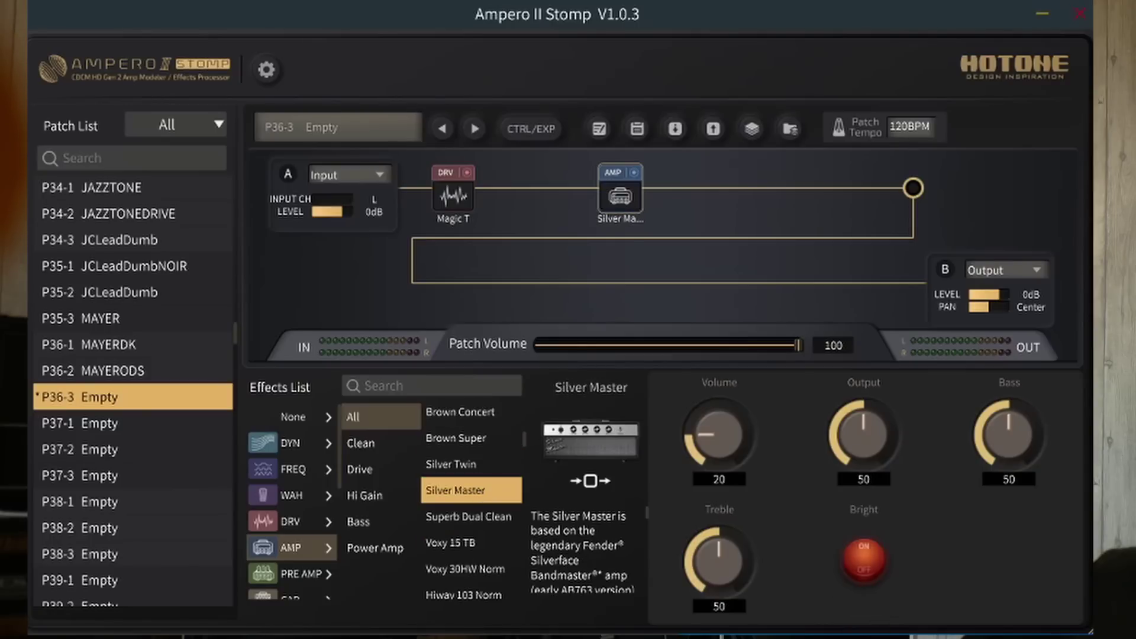
left_click(495, 518)
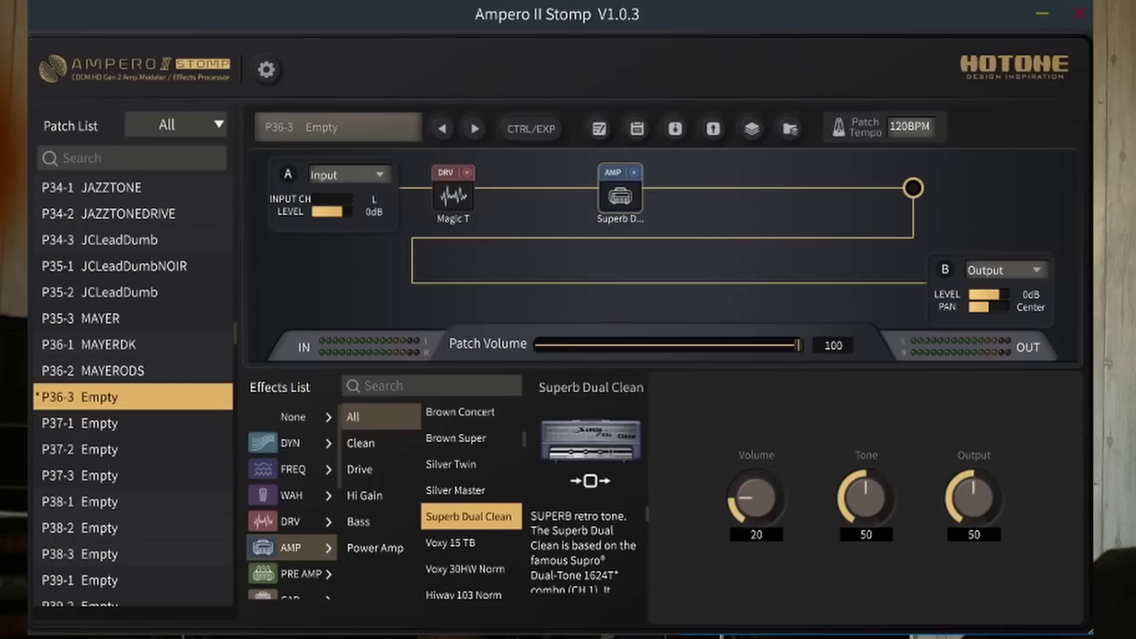
Try the Voxy 15 TB, Voxy 30HW Norm and Hiway 103 Norm models in the AMP block
left_click(473, 538)
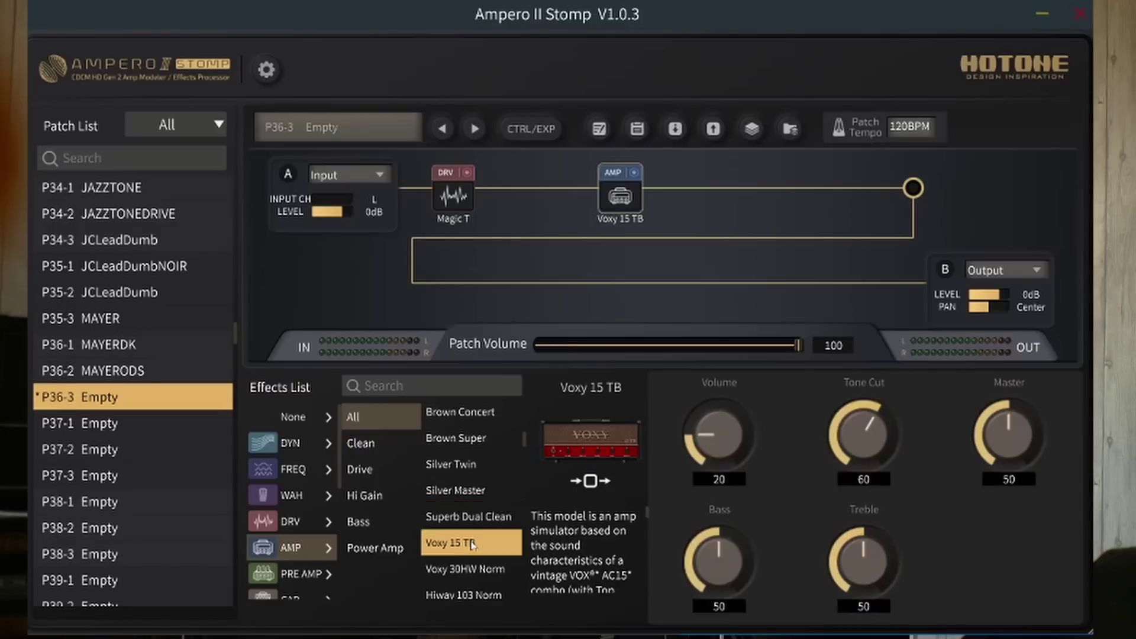
left_click(512, 570)
scroll(584, 550, "down", 1)
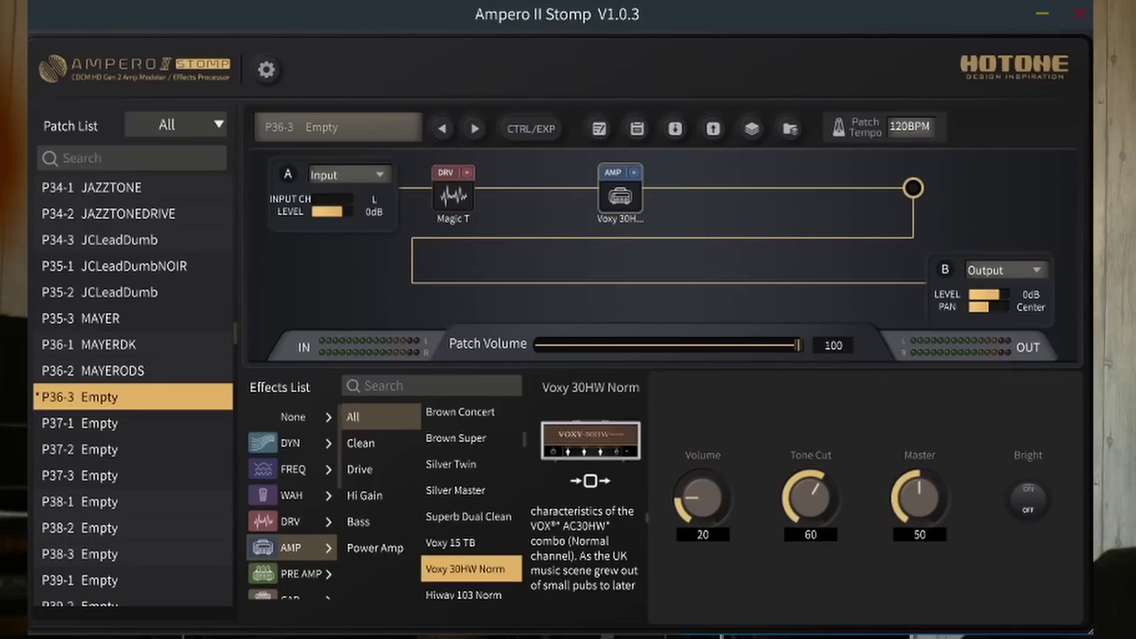
left_click(488, 595)
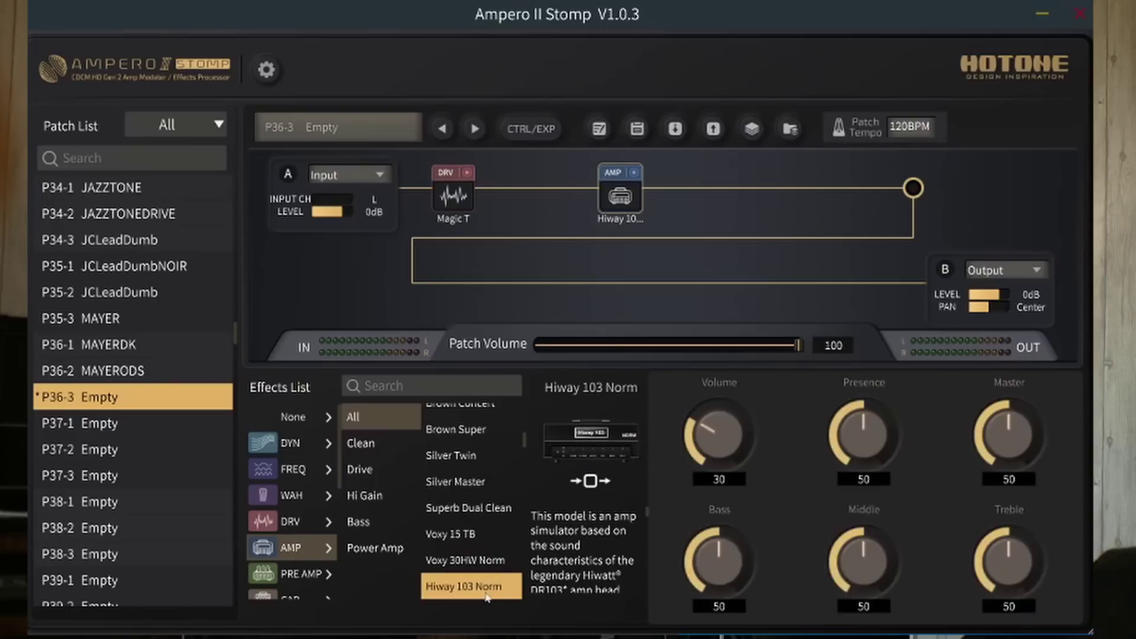
Preview the Watchman, Jazz Clean and Emperor Clean models in the AMP block, and read the Emperor Clean description
scroll(494, 569, "down", 3)
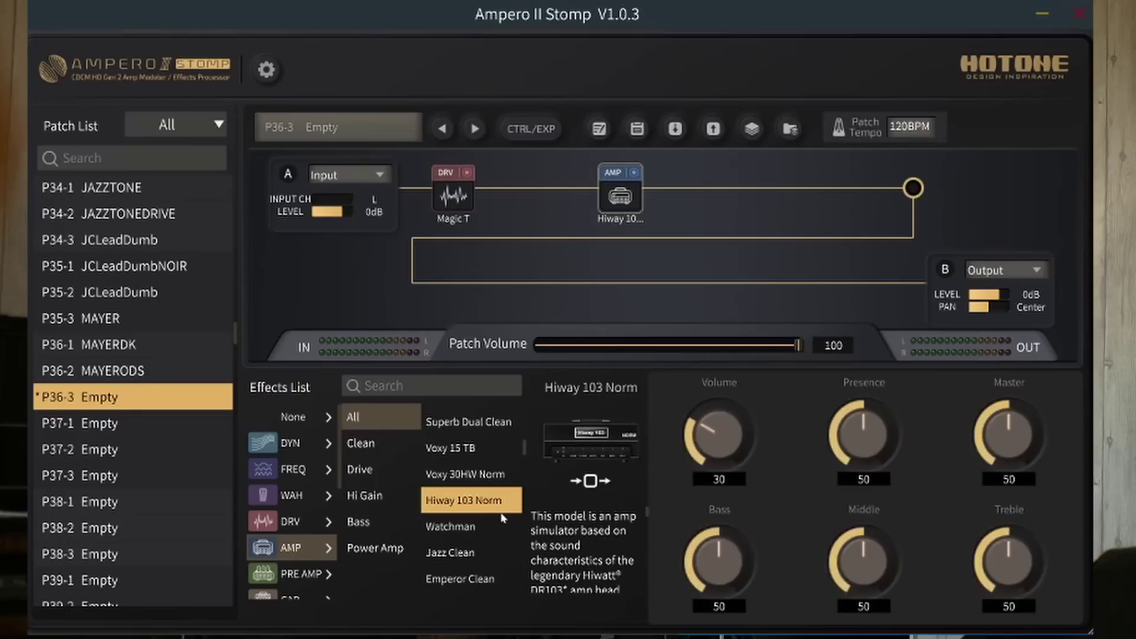
left_click(471, 530)
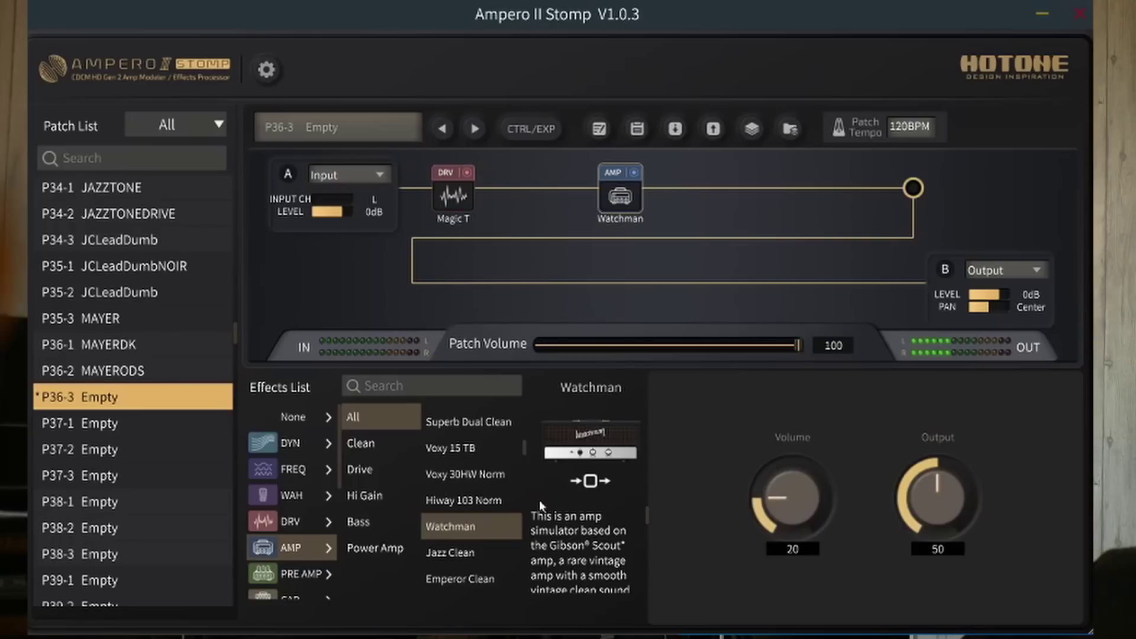
left_click(478, 552)
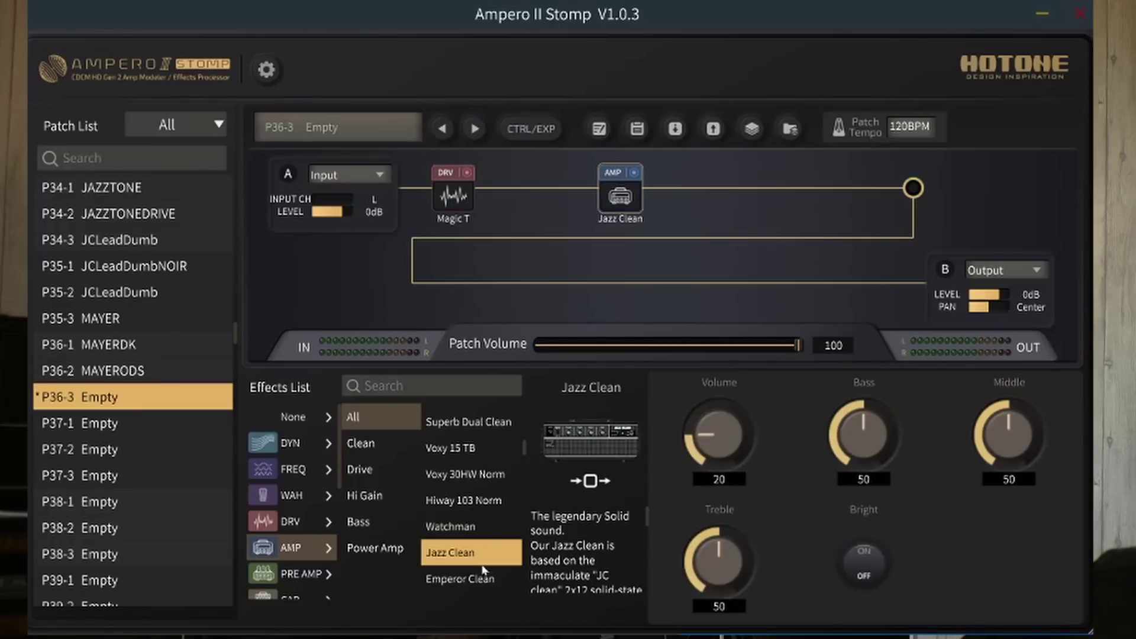
left_click(484, 572)
scroll(466, 523, "down", 1)
scroll(583, 550, "down", 1)
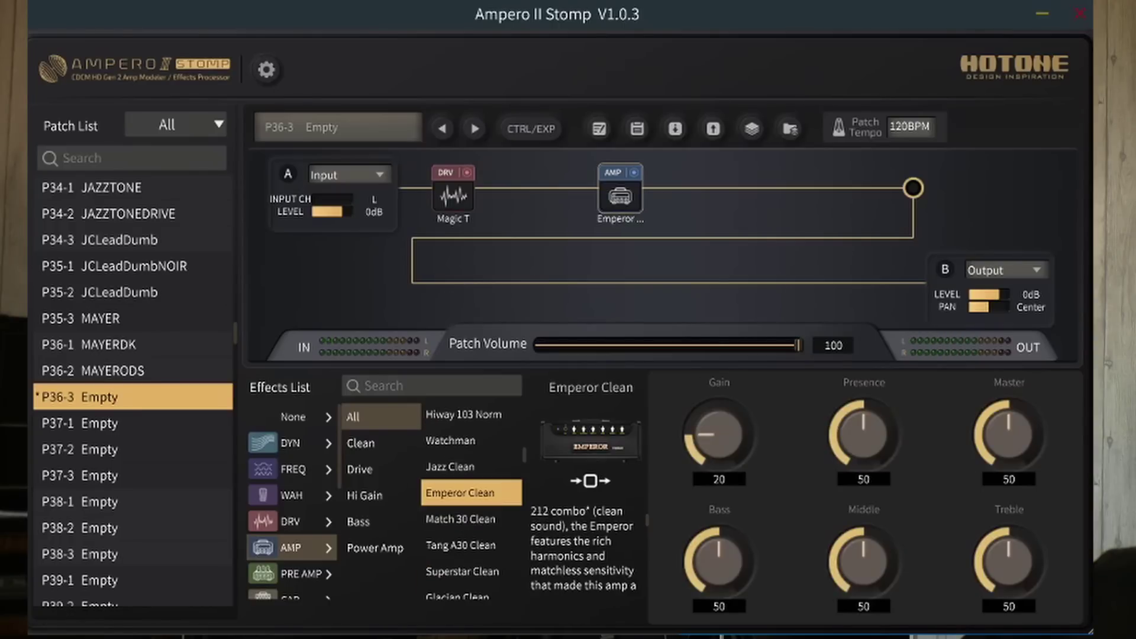
Preview the Match 30 Clean, Tang A30 Clean and Superstar Clean models in the AMP block, and read the Superstar Clean description
left_click(487, 525)
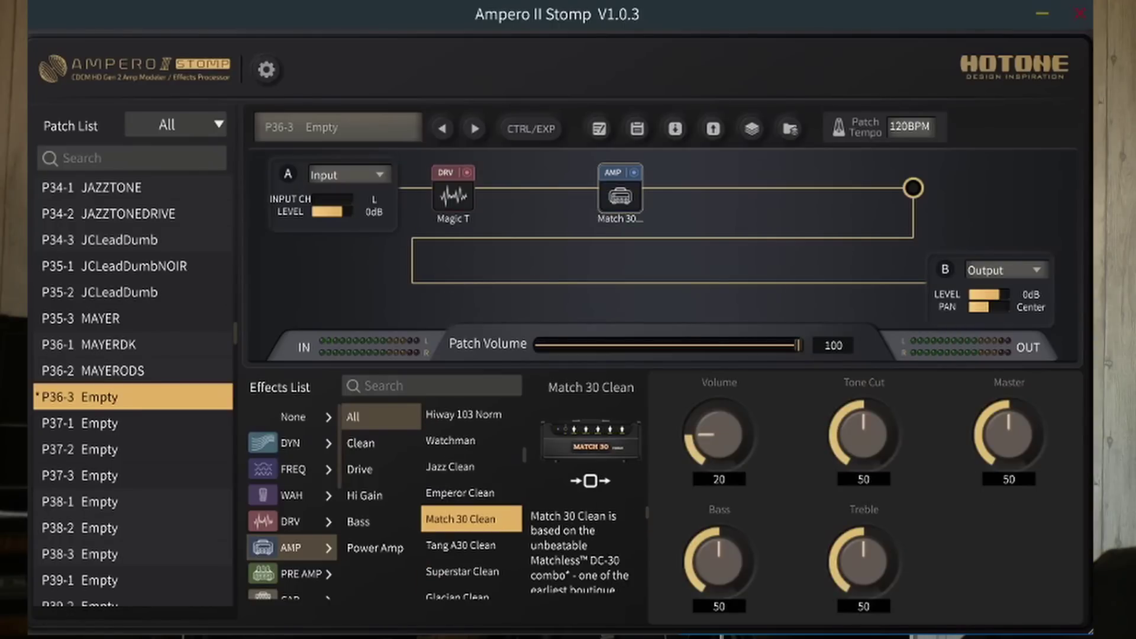
left_click(486, 546)
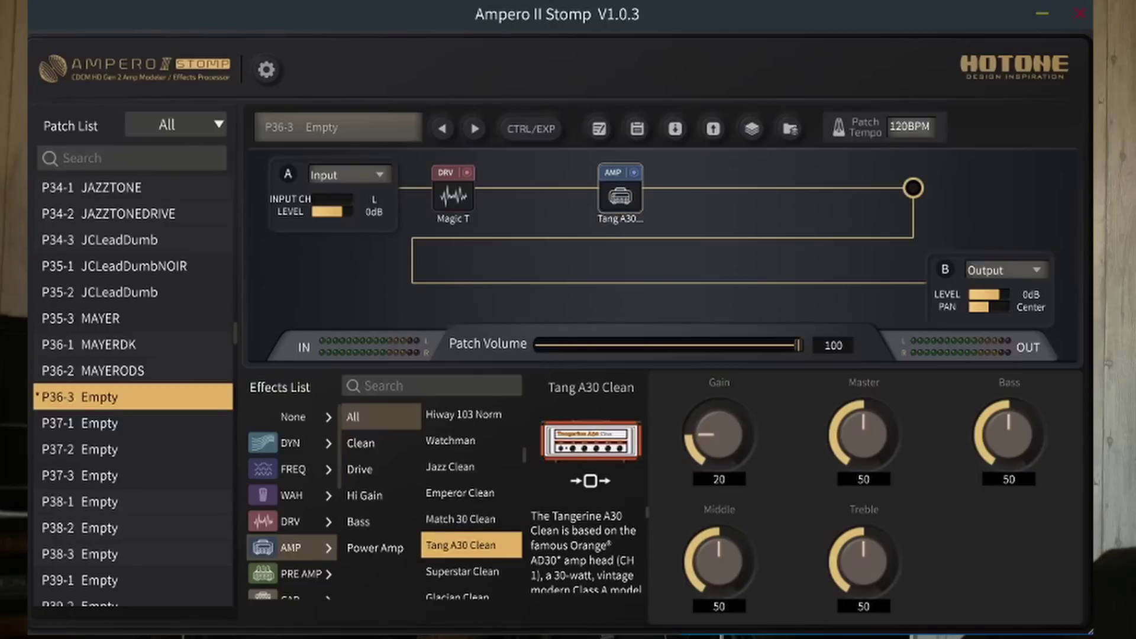
left_click(476, 573)
scroll(491, 582, "down", 3)
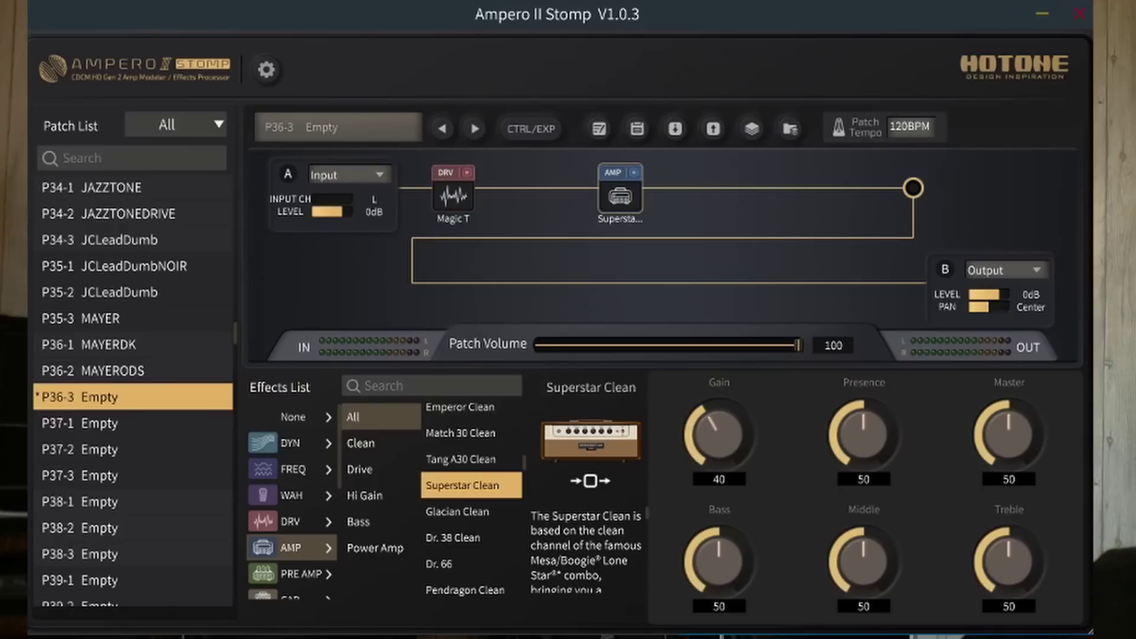
scroll(586, 550, "down", 3)
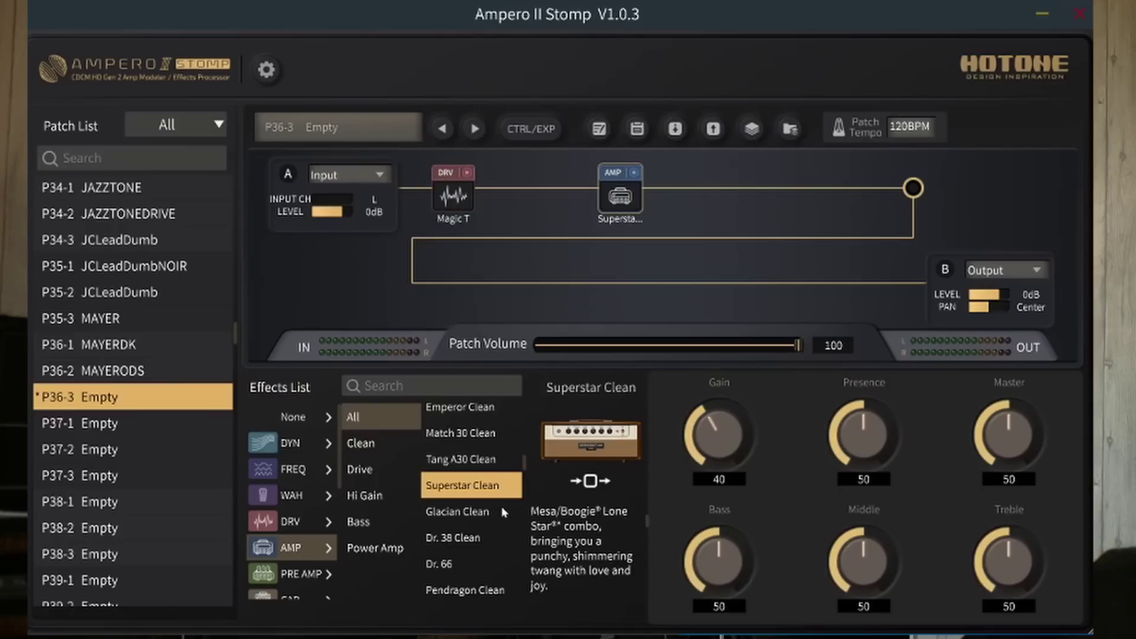
Try the Glacian Clean, Dr. 38 Clean and Dr. 66 models in the AMP block
left_click(478, 519)
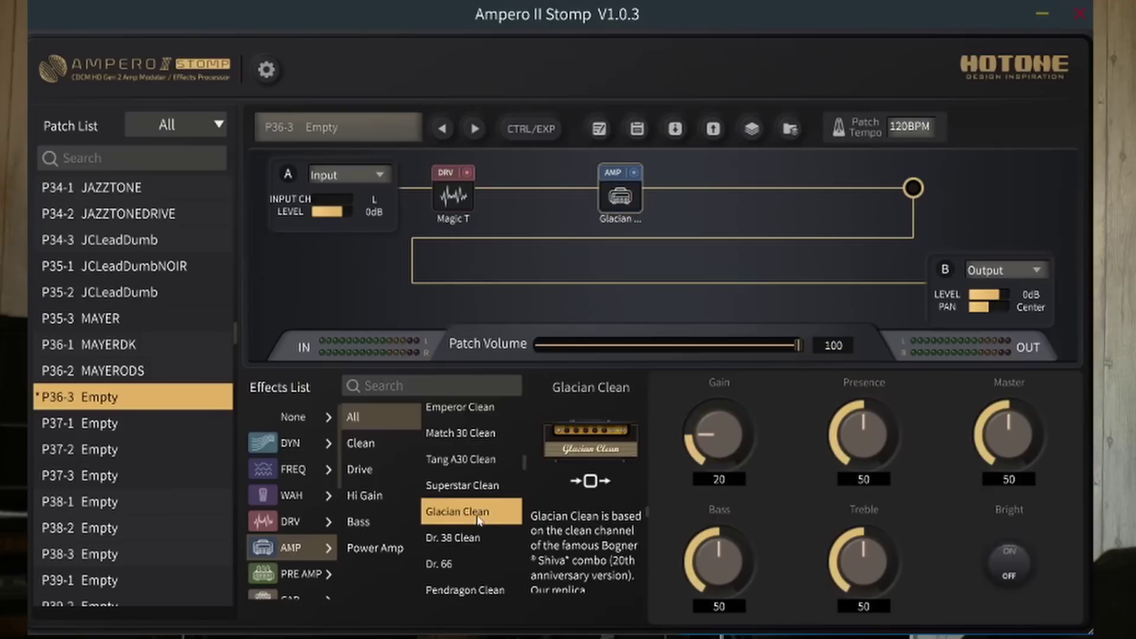
left_click(470, 545)
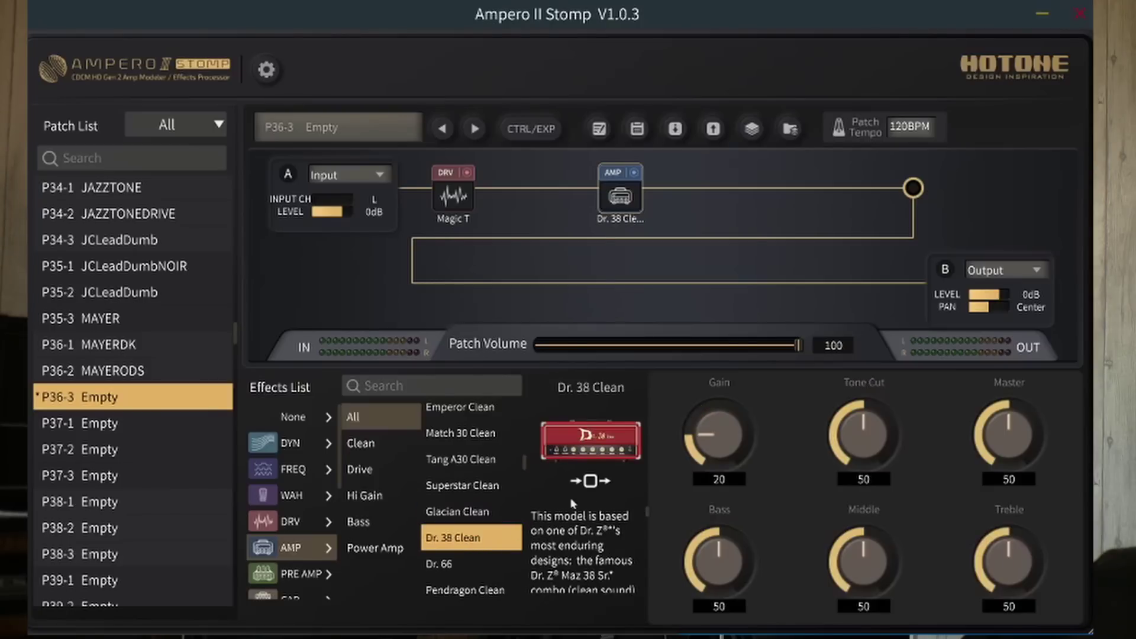
scroll(501, 533, "down", 3)
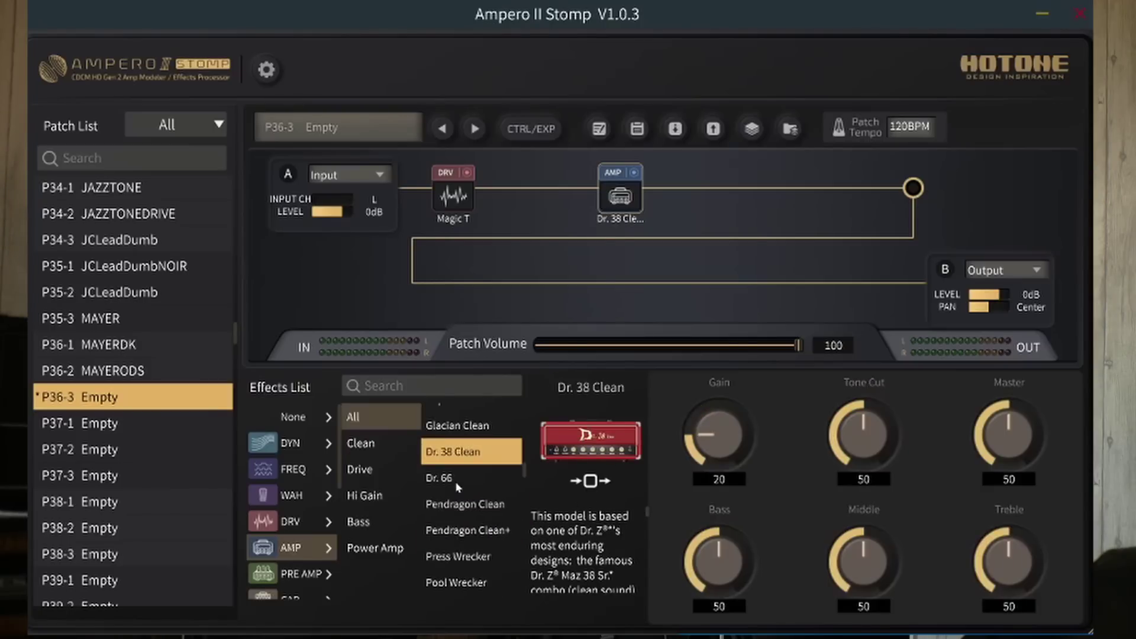
left_click(457, 480)
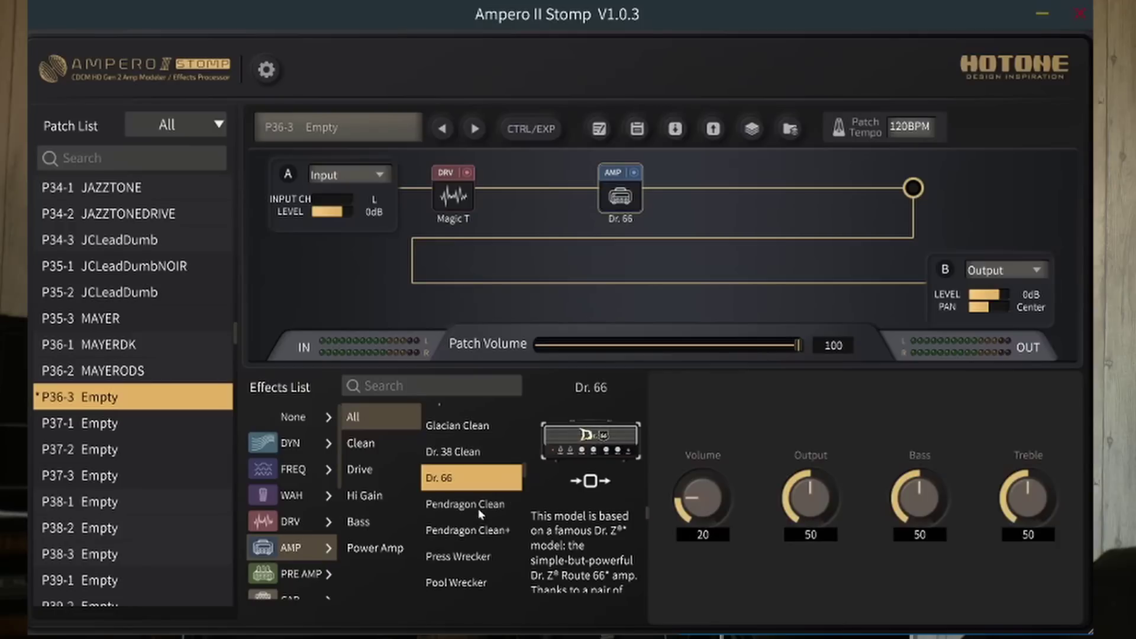
Preview the Pendragon Clean, Pendragon Clean+, Press Wrecker and Pool Wrecker models in the AMP block
left_click(450, 504)
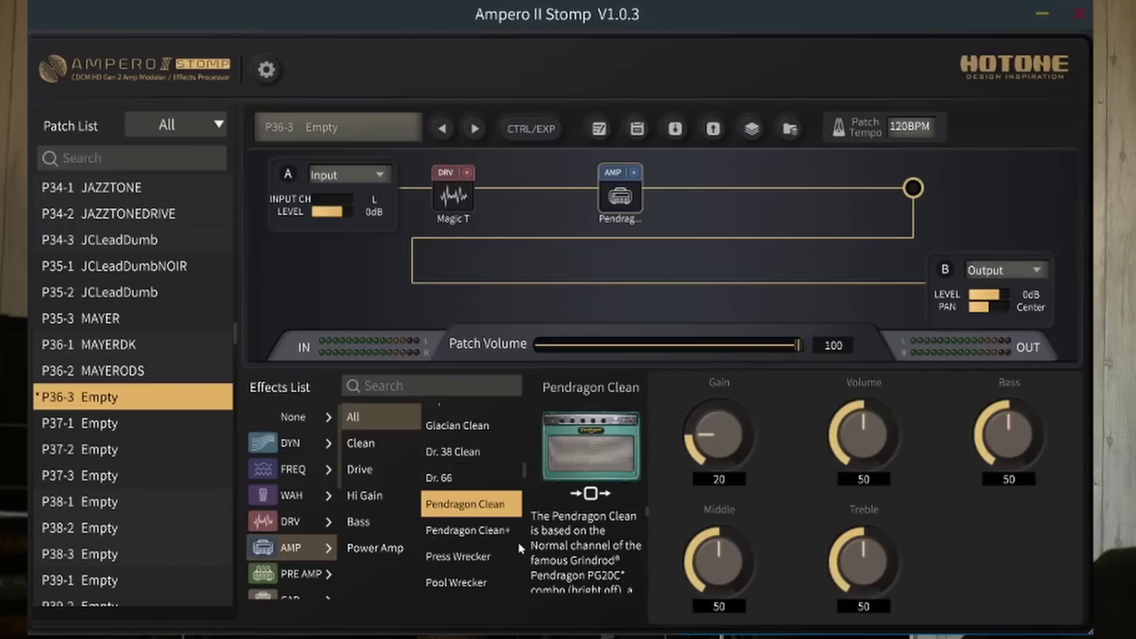
left_click(493, 535)
left_click(477, 557)
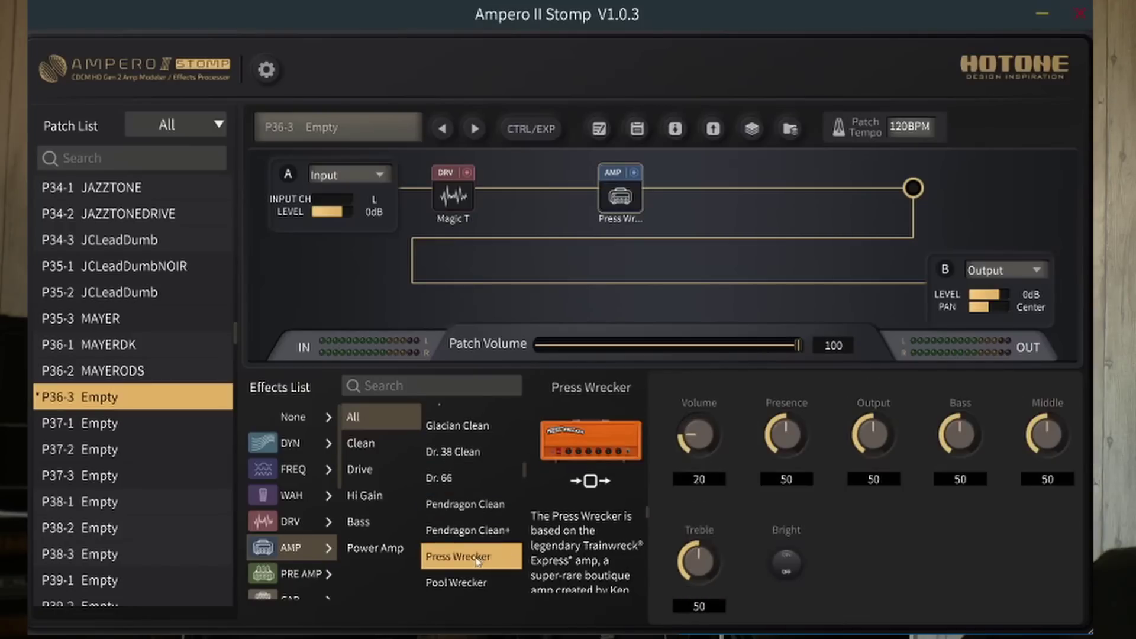
scroll(477, 558, "down", 3)
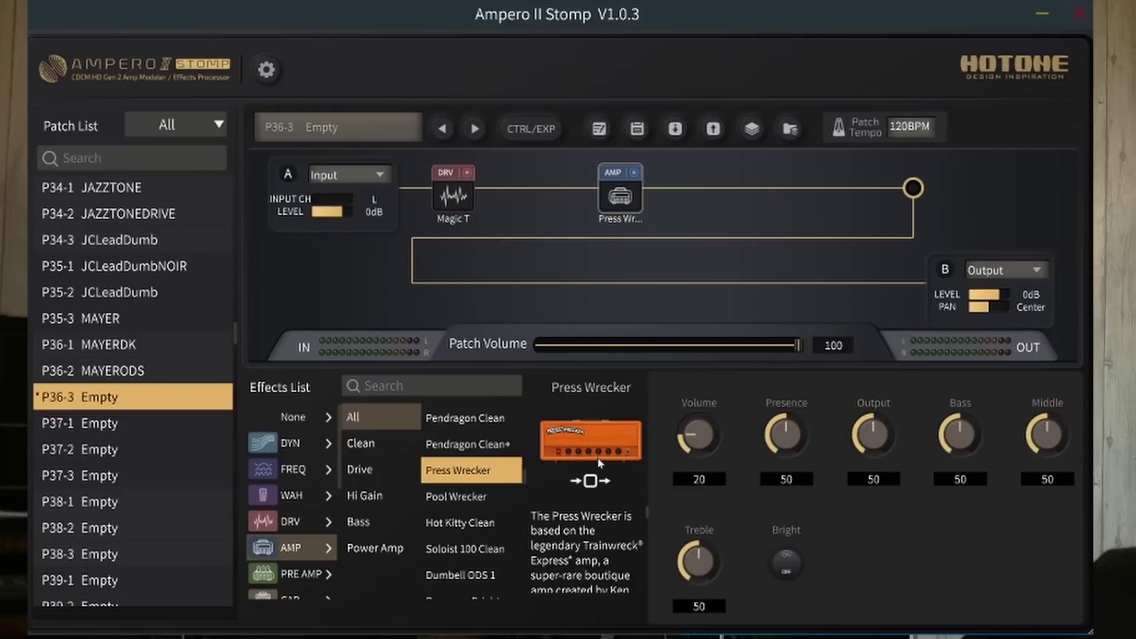
left_click(494, 496)
Try the Hot Kitty Clean model in the AMP block, and switch the block to Soloist 100 Clean
scroll(485, 512, "down", 3)
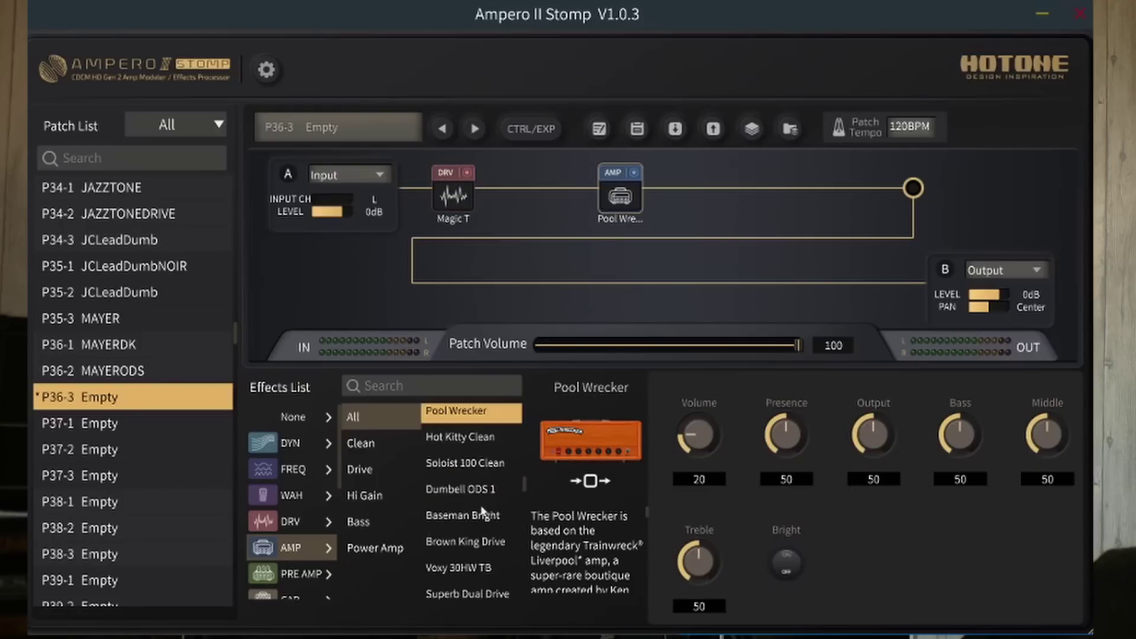
left_click(482, 444)
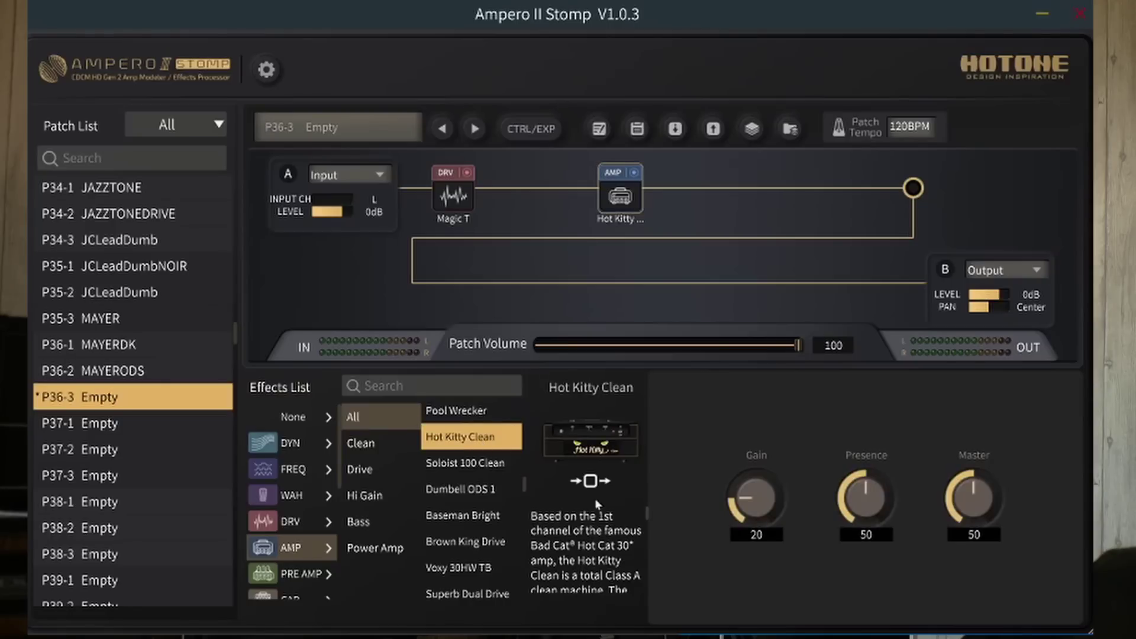
left_click(477, 464)
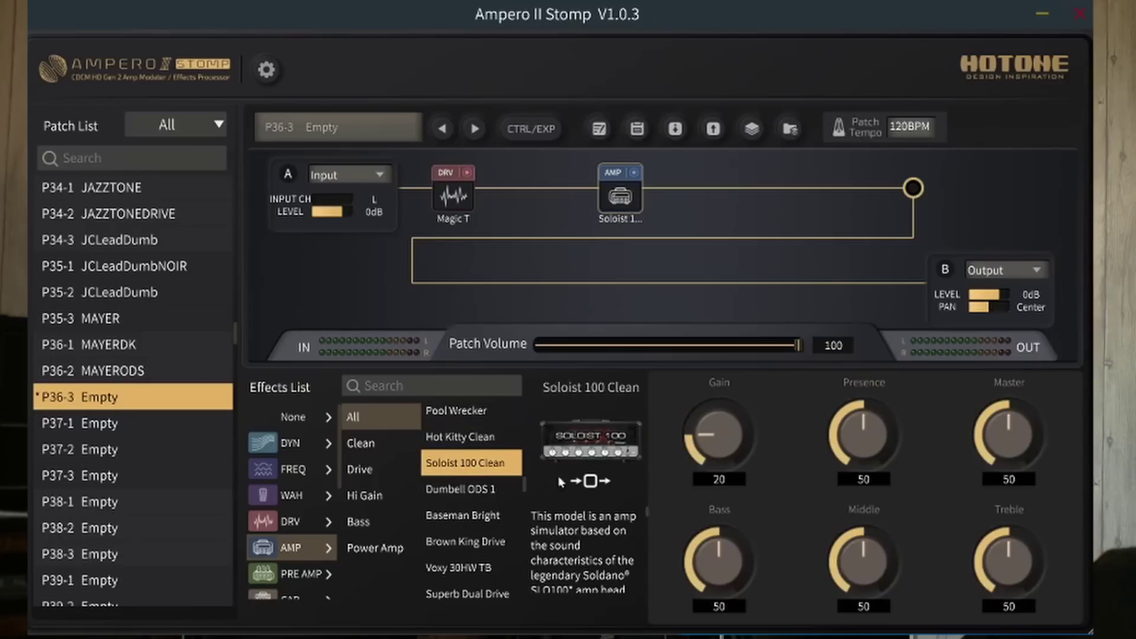
Preview the Dumbell ODS 1, Baseman Bright and Brown King Drive models in the AMP block, and read the Brown King Drive description
left_click(479, 490)
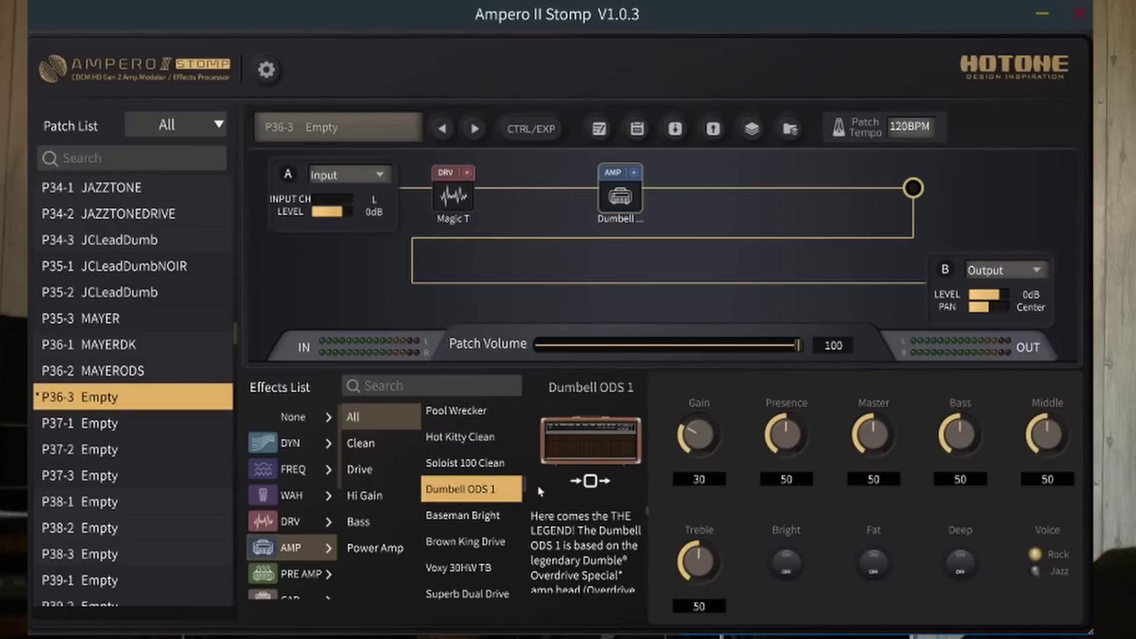
left_click(484, 519)
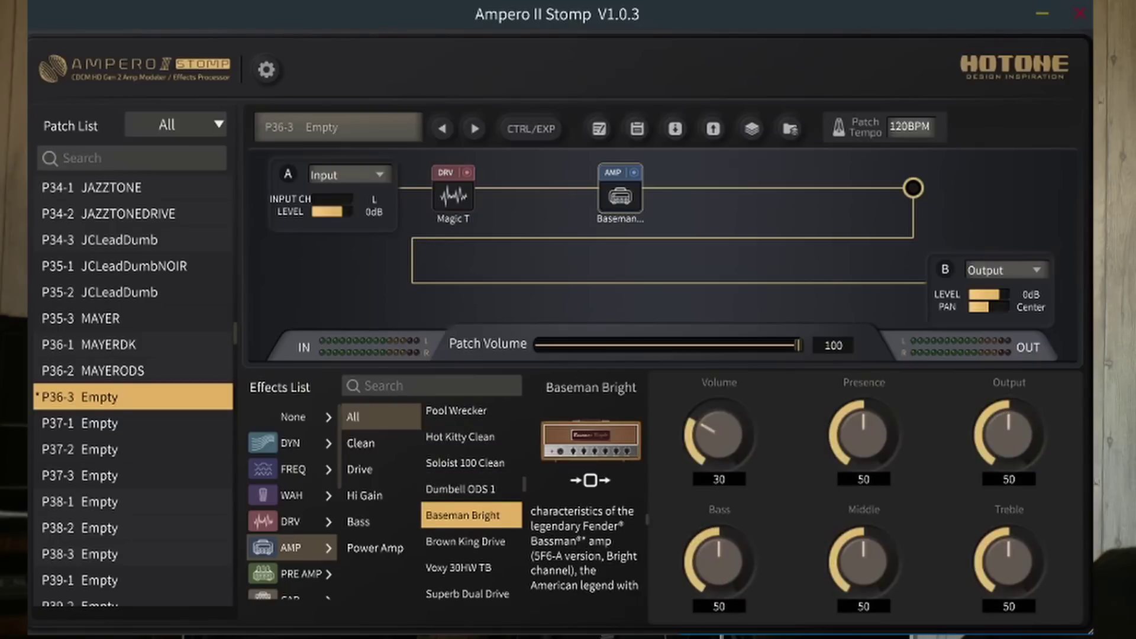
scroll(525, 492, "down", 1)
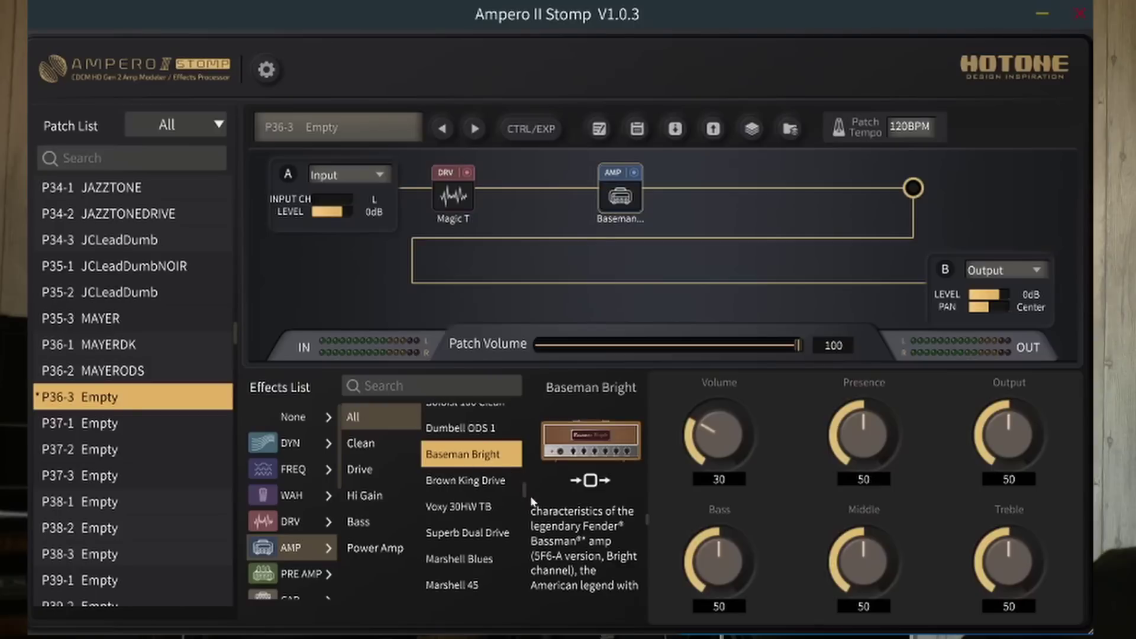
left_click(469, 481)
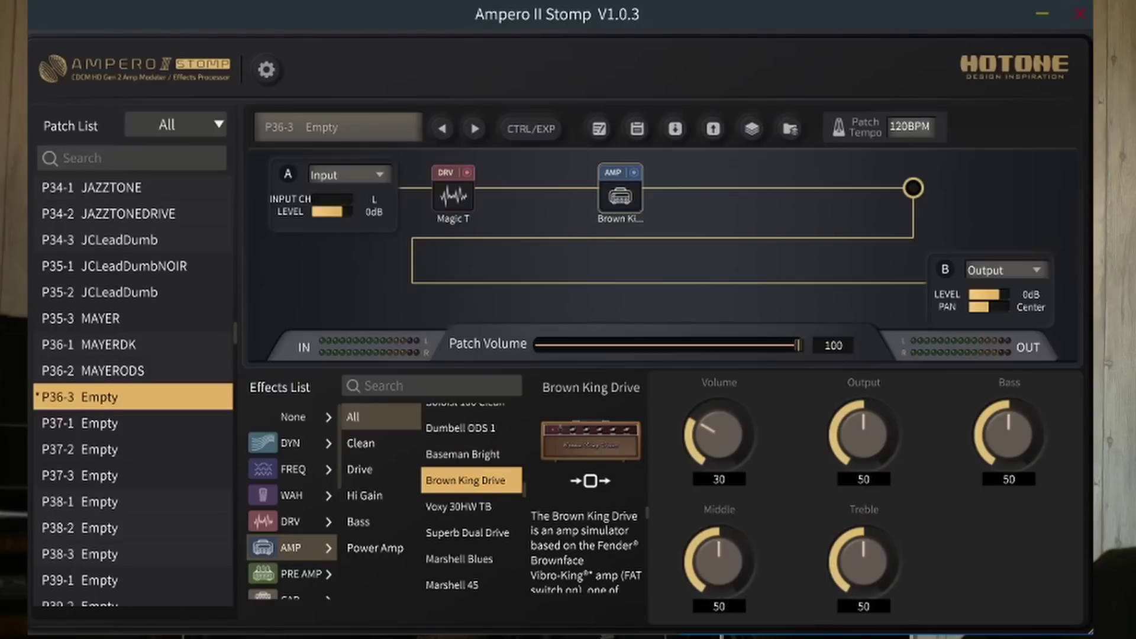
scroll(586, 549, "down", 1)
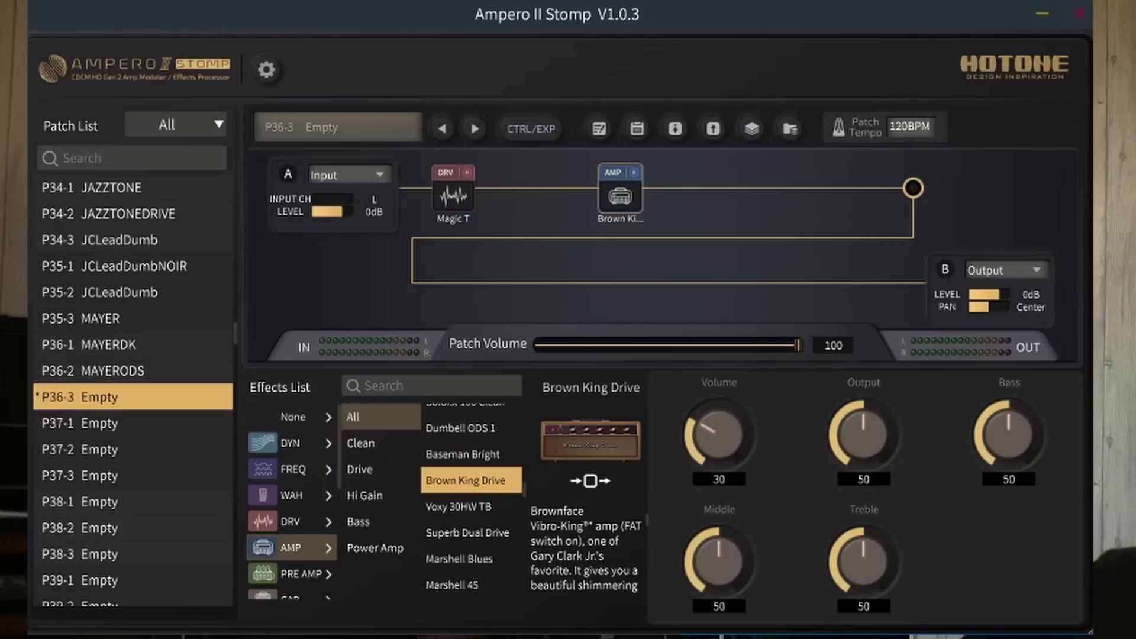
Preview the Voxy 30HW TB, Superb Dual Drive and Marshell Blues models in the AMP block, and read the Marshell Blues description
left_click(476, 510)
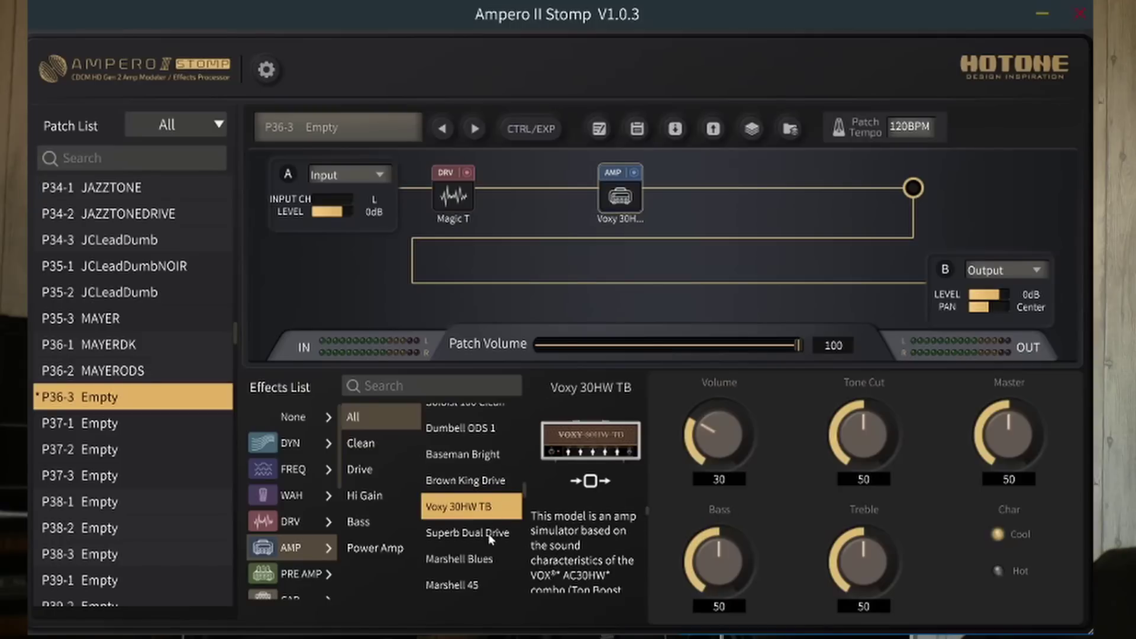
left_click(484, 536)
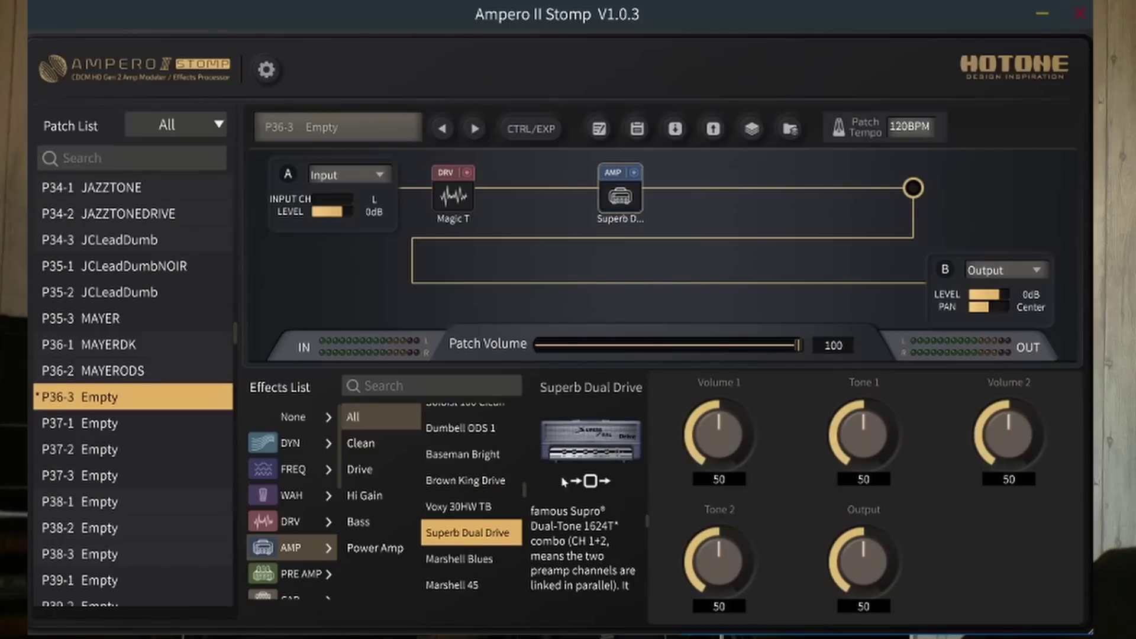
left_click(484, 559)
scroll(484, 555, "down", 6)
scroll(484, 456, "up", 3)
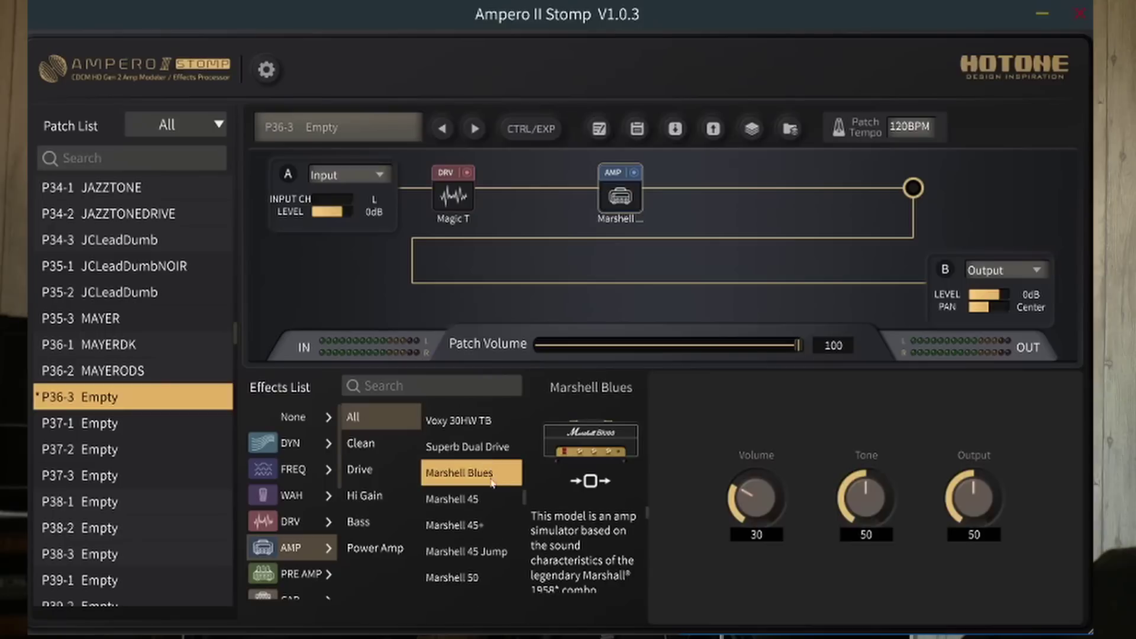
scroll(583, 549, "down", 1)
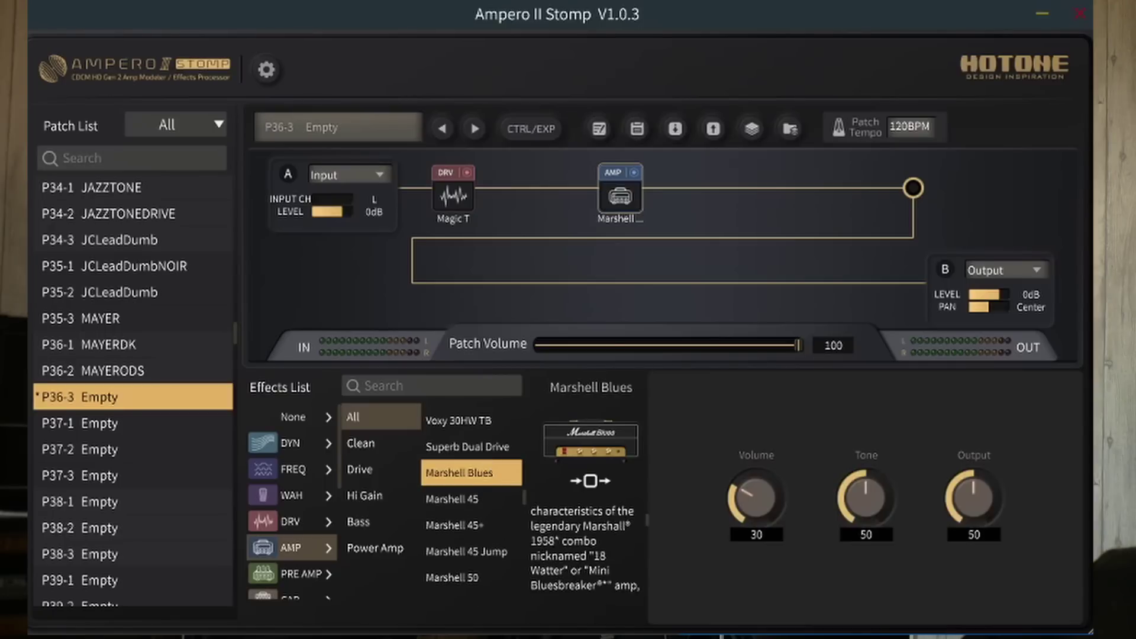
Preview the Marshell 45, Marshell 45+ and Marshell 45 Jump models in the AMP block
left_click(468, 500)
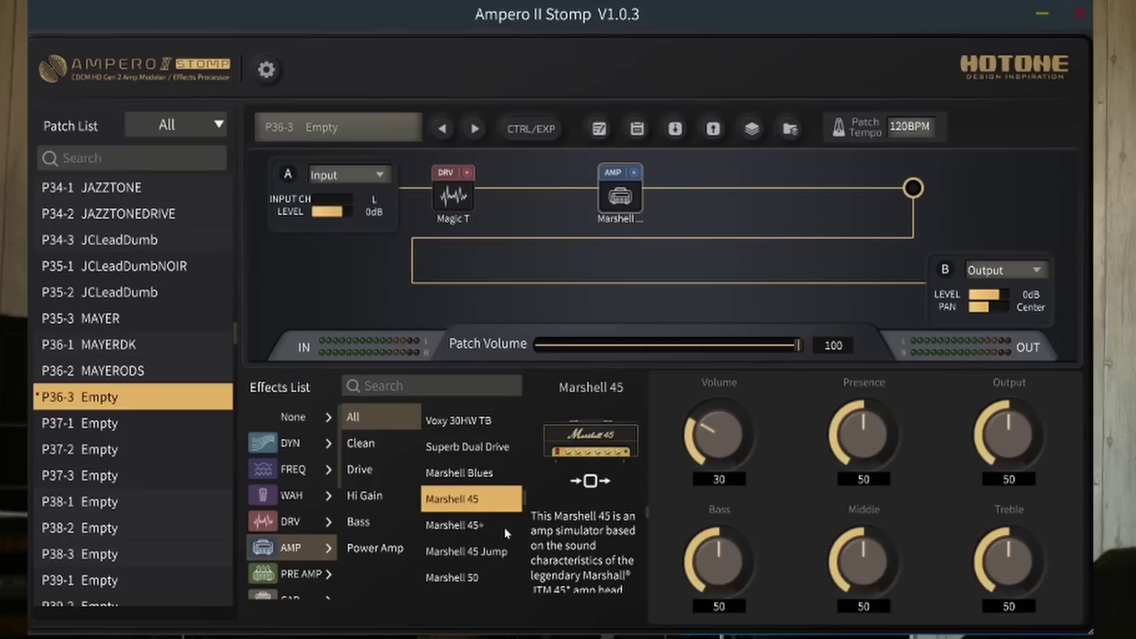
scroll(646, 510, "down", 2)
left_click(469, 528)
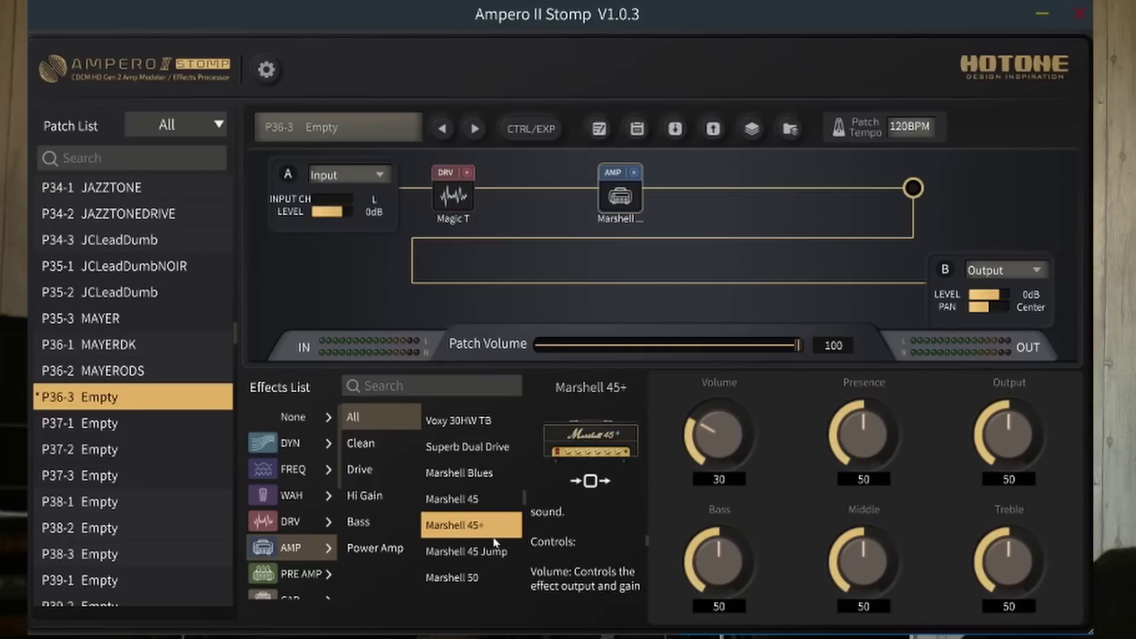
left_click(488, 553)
scroll(512, 539, "down", 1)
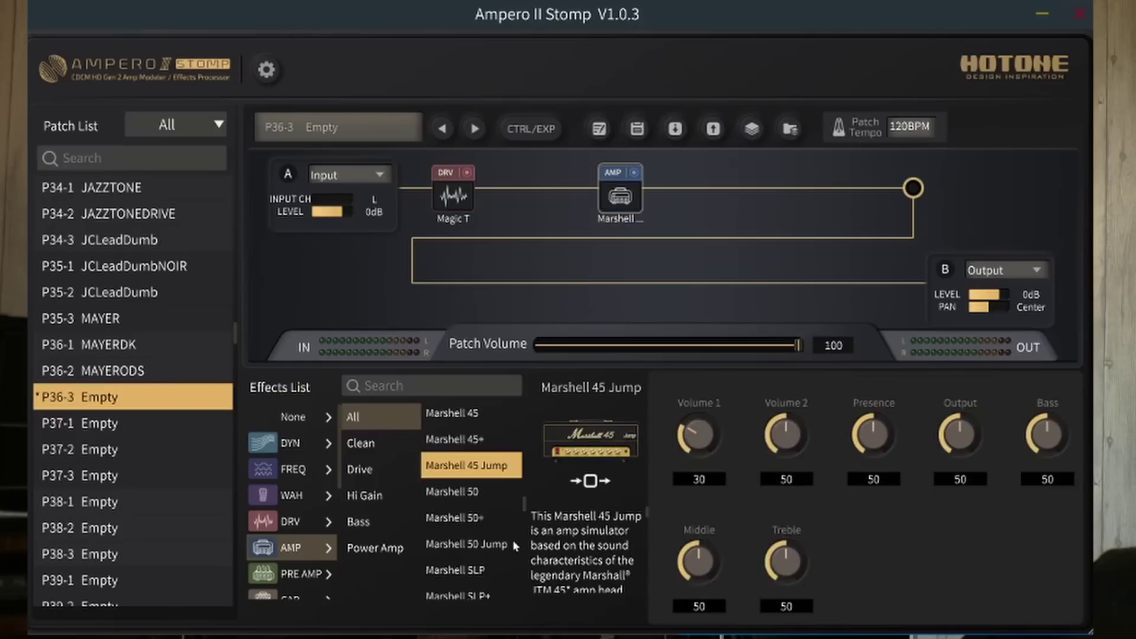
Preview the Marshell 50, Marshell 50+ and Marshell 50 Jump models in the AMP block
left_click(487, 500)
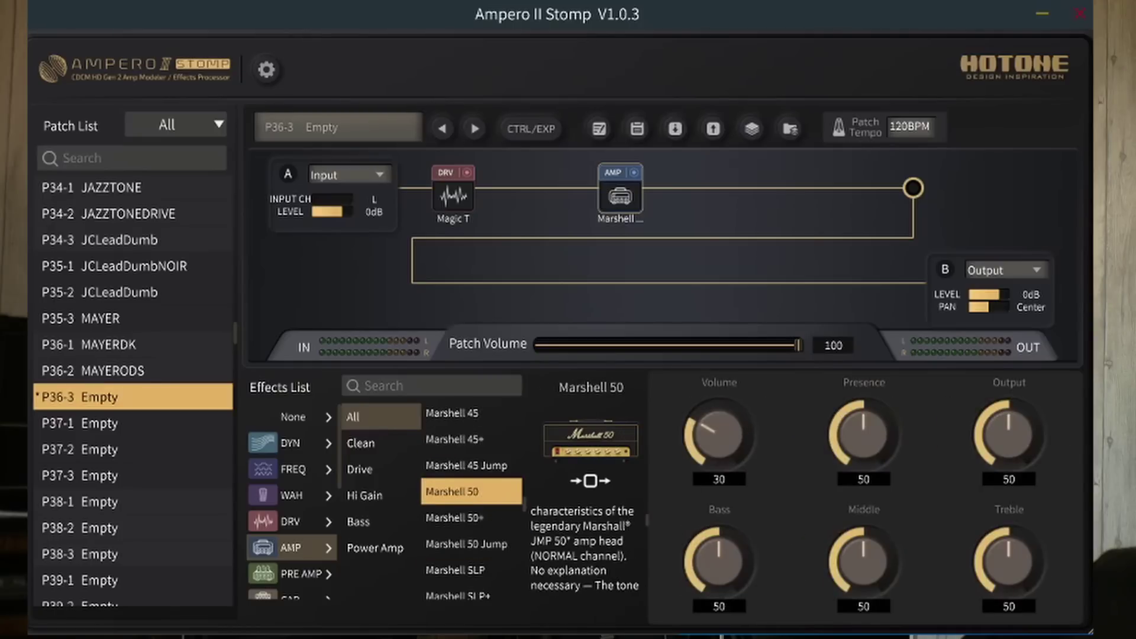
left_click(485, 516)
left_click(486, 544)
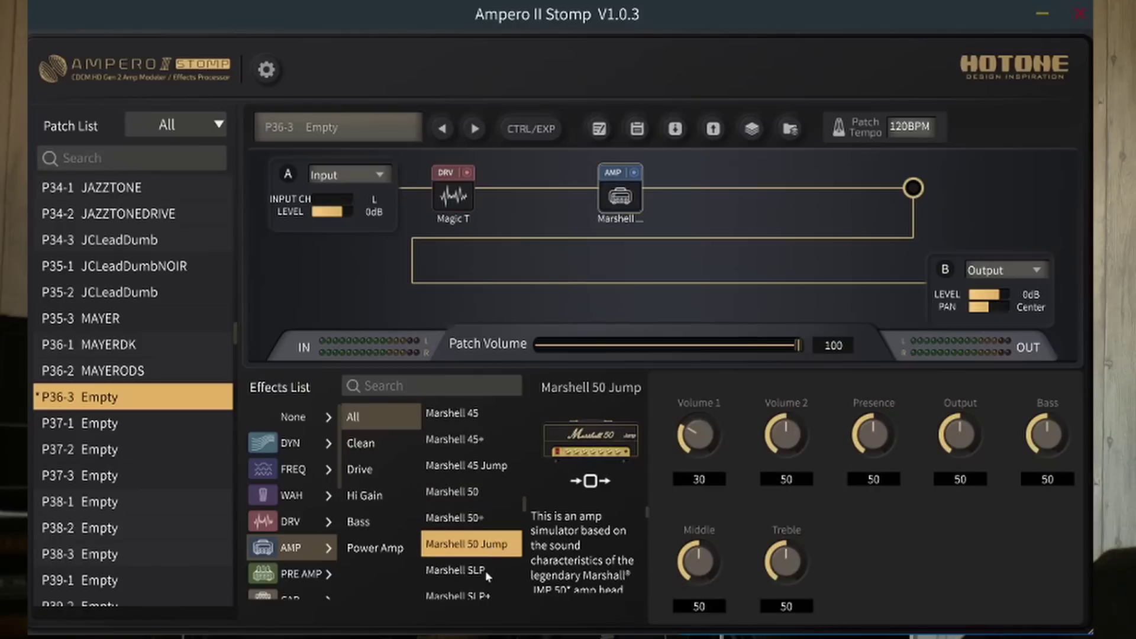
scroll(487, 571, "down", 1)
Compare the Marshell SLP, Marshell 800, Pendragon Drive and Marshell SLP+ models in the AMP block
left_click(487, 486)
scroll(481, 511, "down", 1)
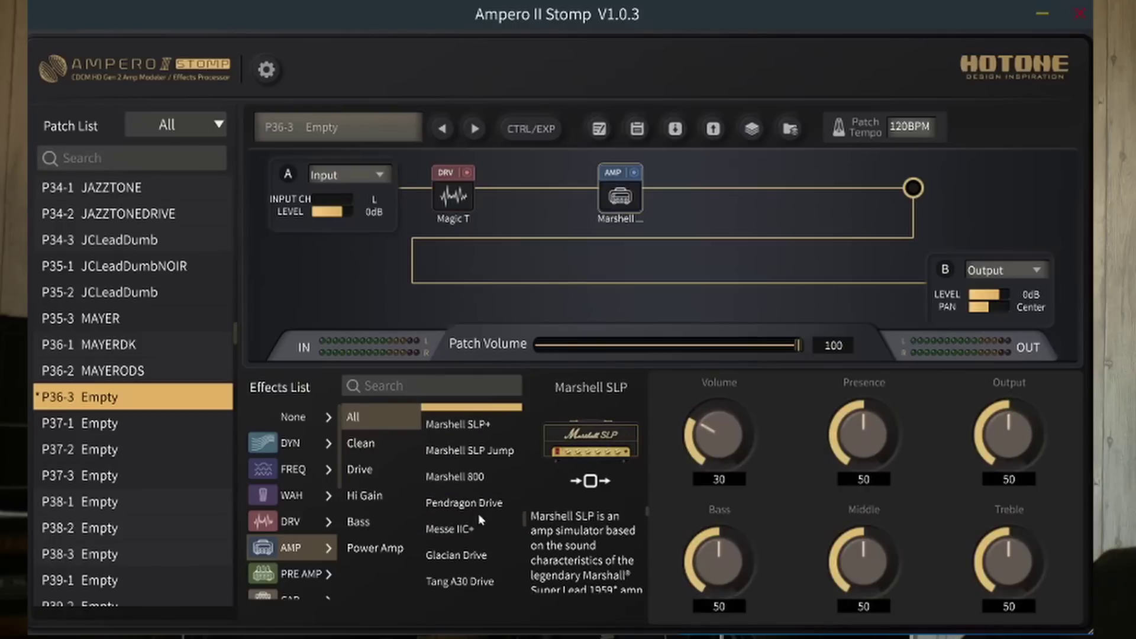
left_click(471, 479)
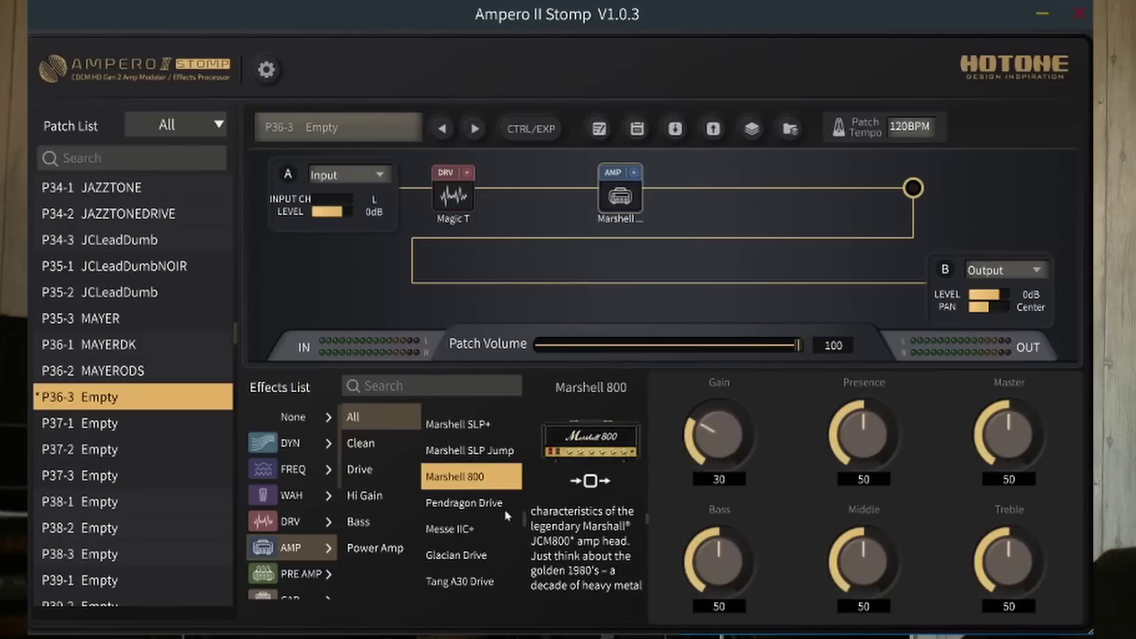
left_click(488, 504)
left_click(487, 478)
left_click(476, 429)
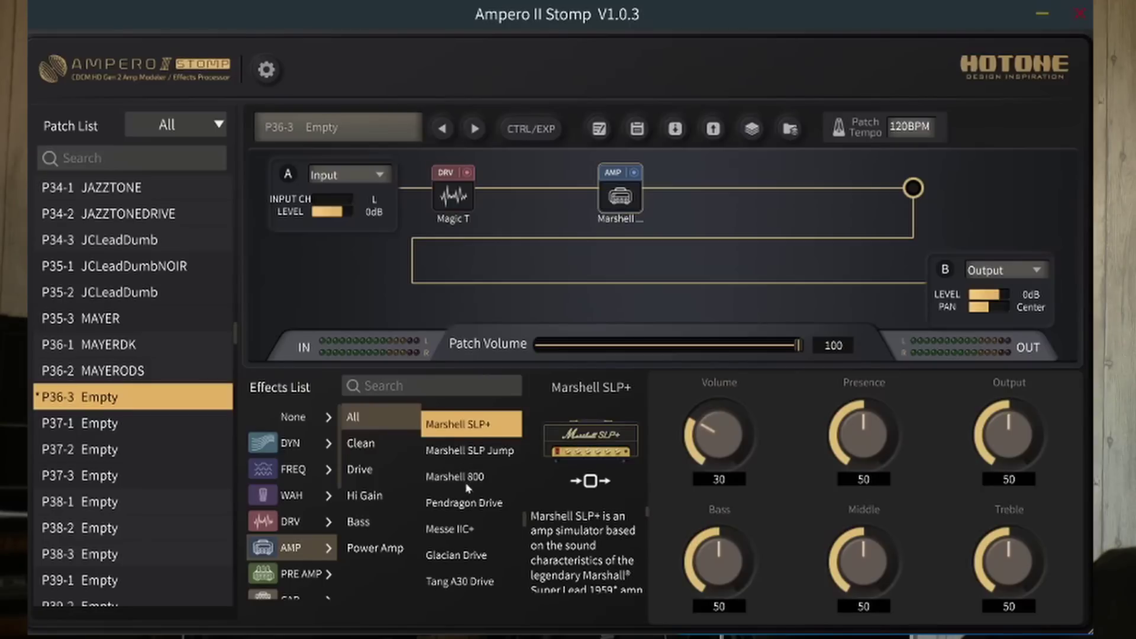
Preview the Pendragon Drive, Messe IIC+ and Glacian Drive models in the AMP block
left_click(464, 504)
left_click(463, 528)
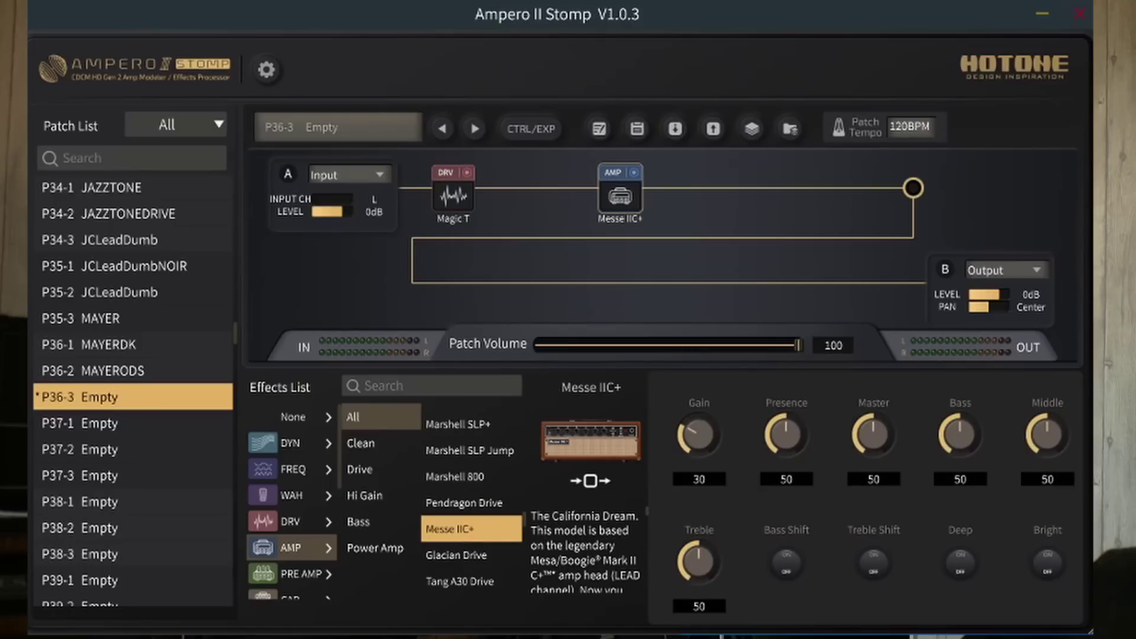
left_click(452, 559)
scroll(467, 557, "down", 1)
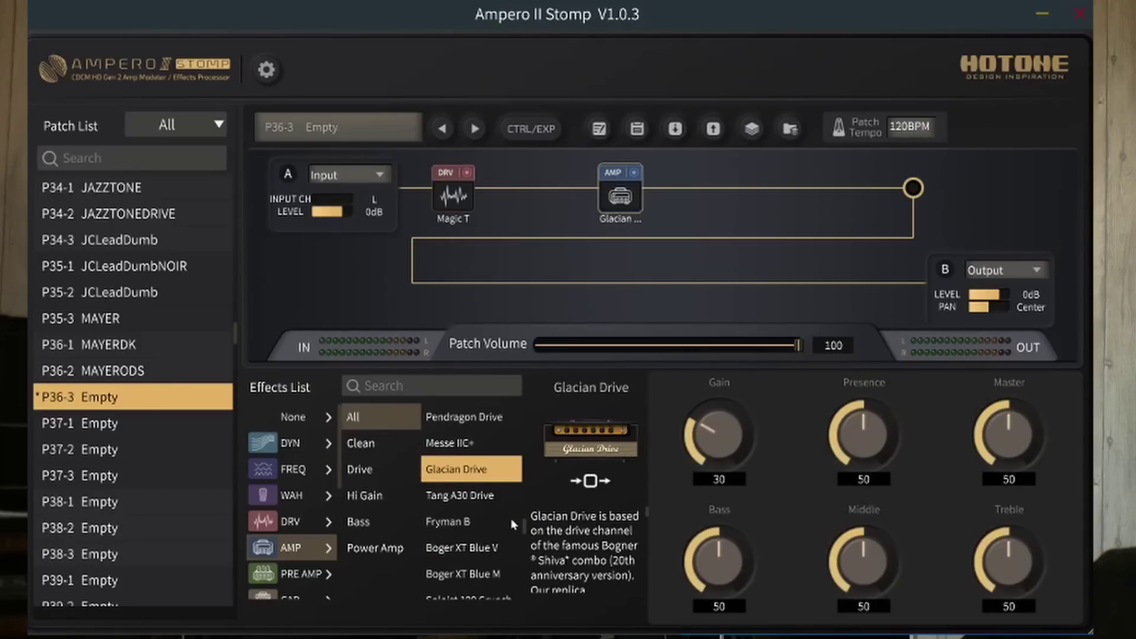
Preview the Tang A30 Drive, Fryman B and Boger XT Blue V models in the AMP block, and read the Boger XT Blue V description
left_click(476, 497)
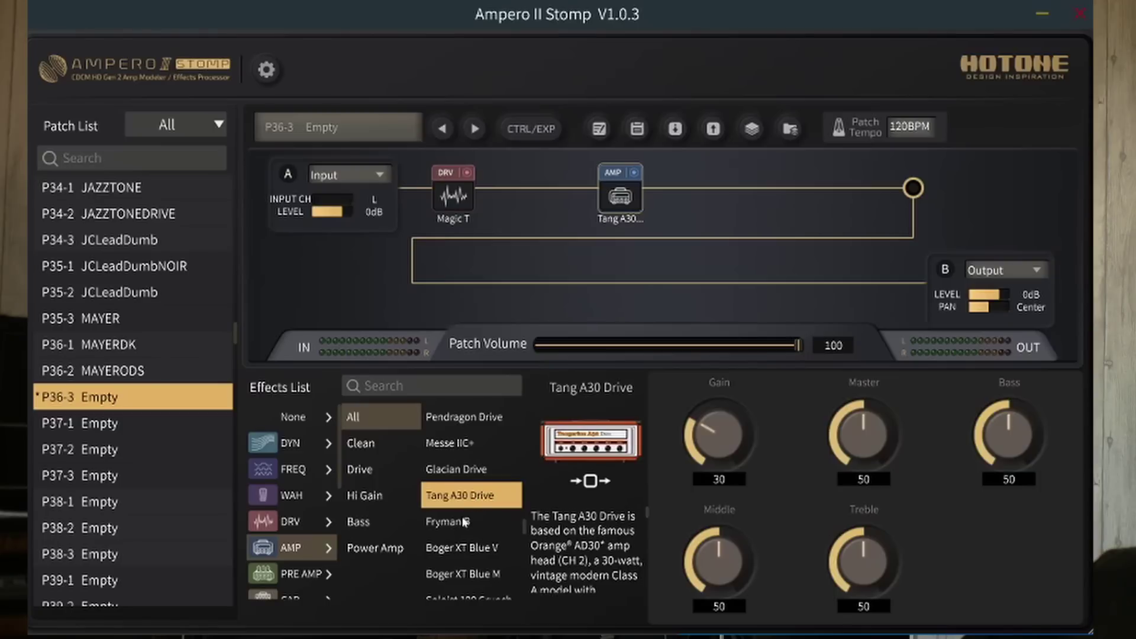
left_click(476, 523)
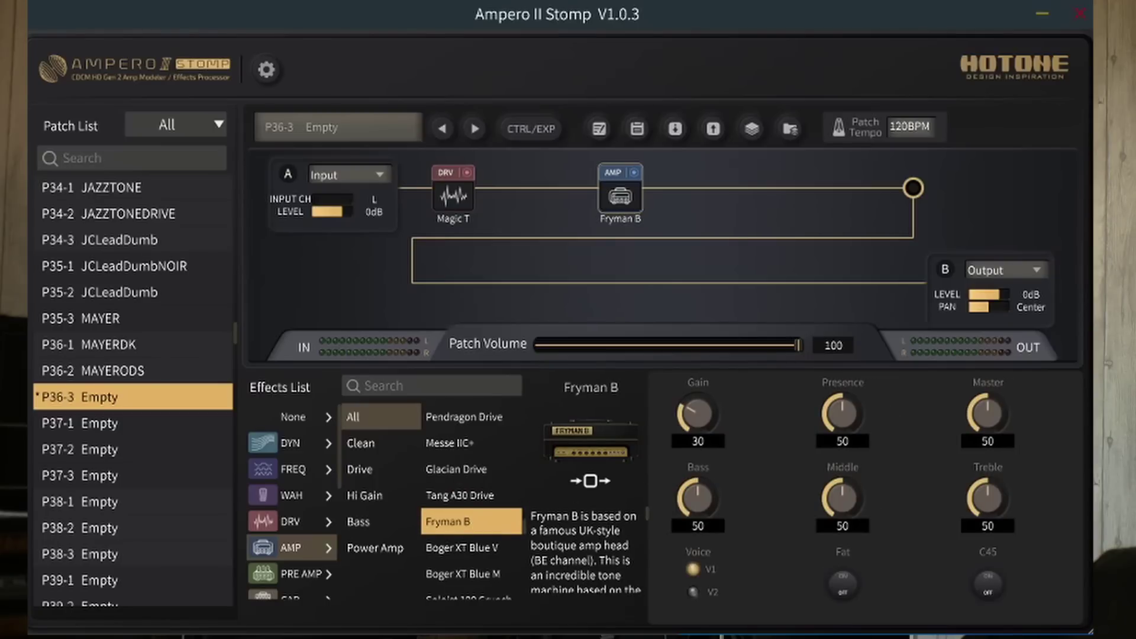
left_click(477, 551)
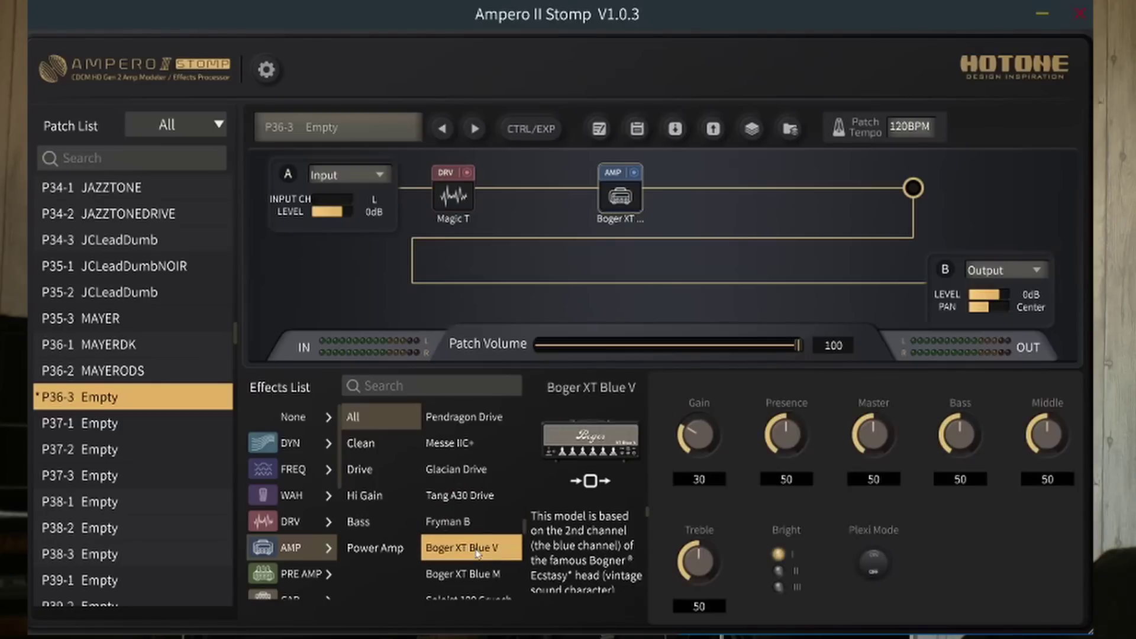
scroll(585, 550, "down", 1)
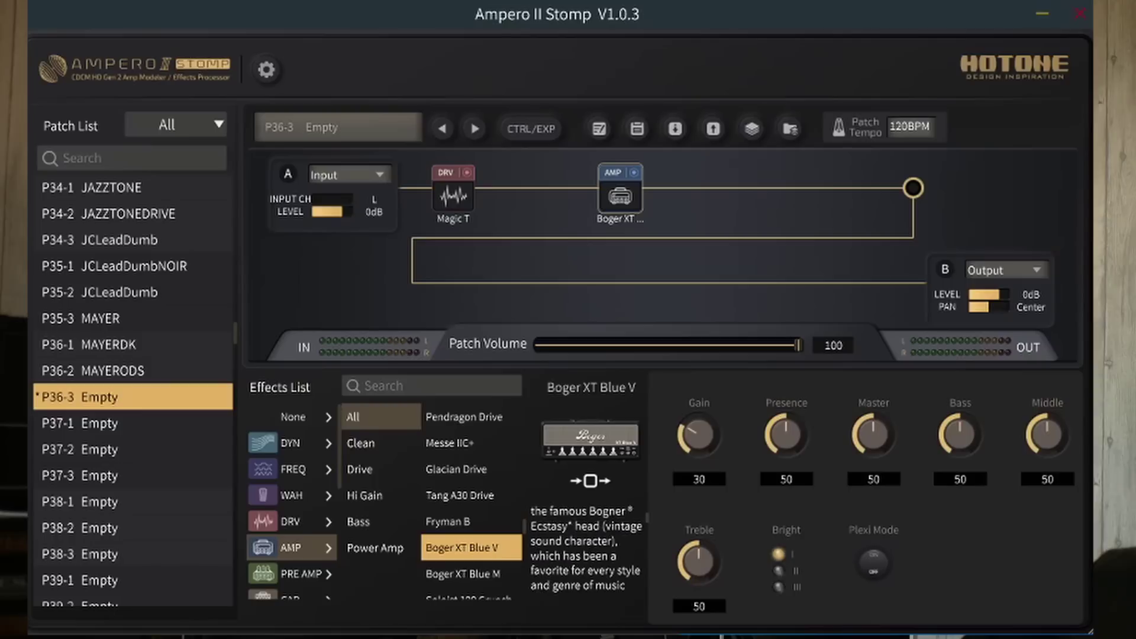
Preview the Boger XT Blue M, Soloist 100 Crunch, Emperor Drive and Dr. 38 Drive models in the AMP block
left_click(492, 573)
scroll(498, 553, "down", 1)
left_click(497, 516)
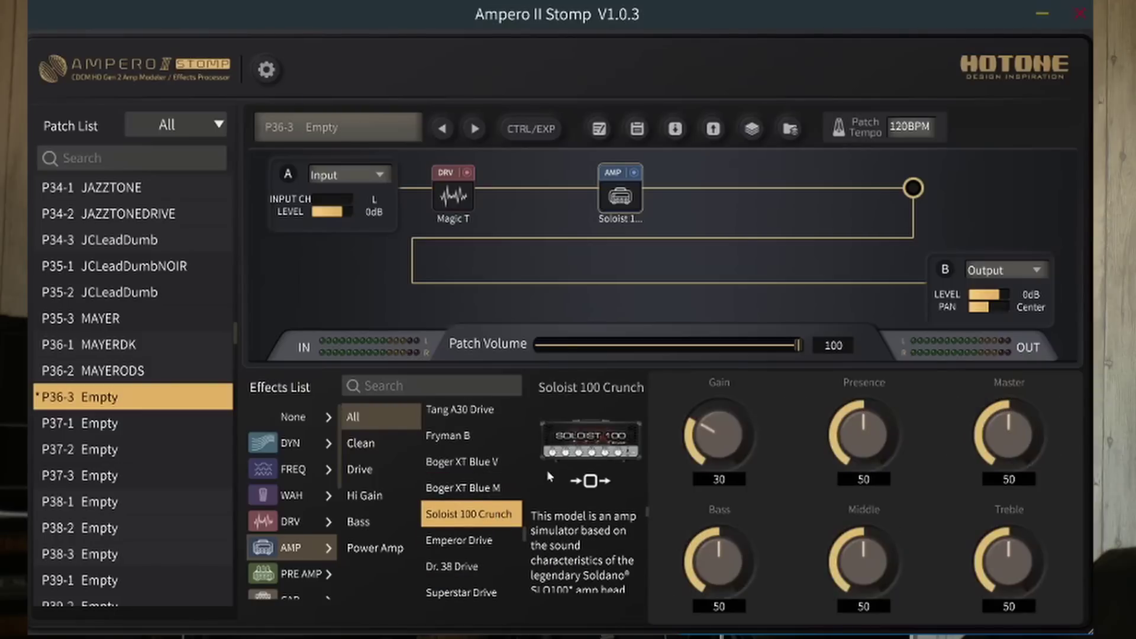
left_click(474, 540)
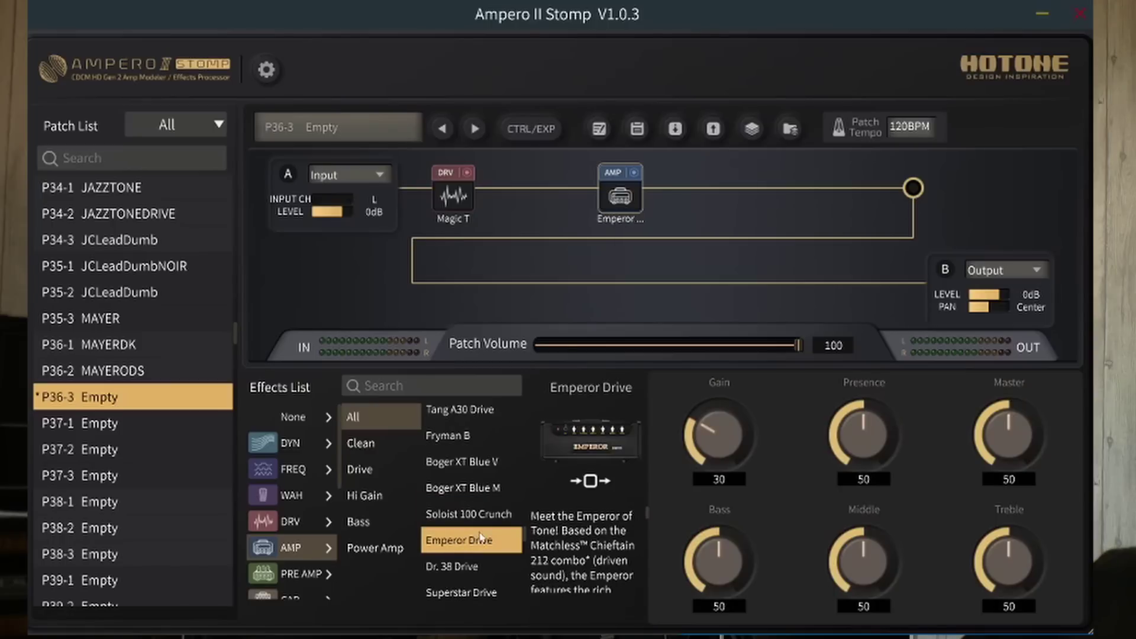
left_click(474, 569)
scroll(482, 568, "down", 5)
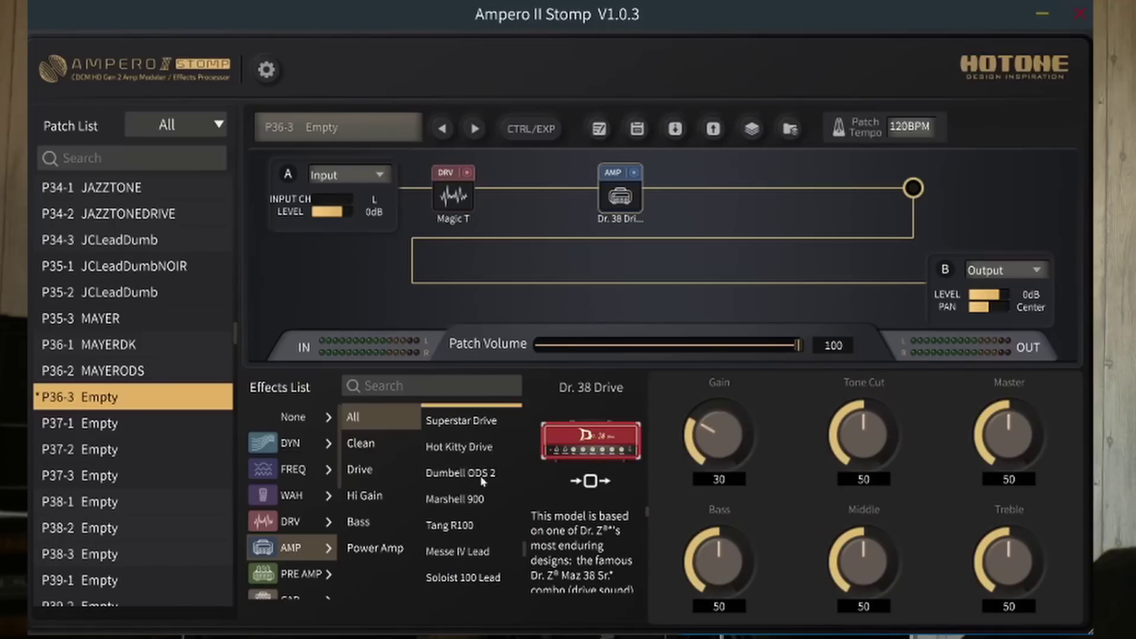
Try the Superstar Drive model in the AMP block, read its description, and set Middle to 42 and Treble to 54
scroll(481, 489, "up", 3)
left_click(481, 506)
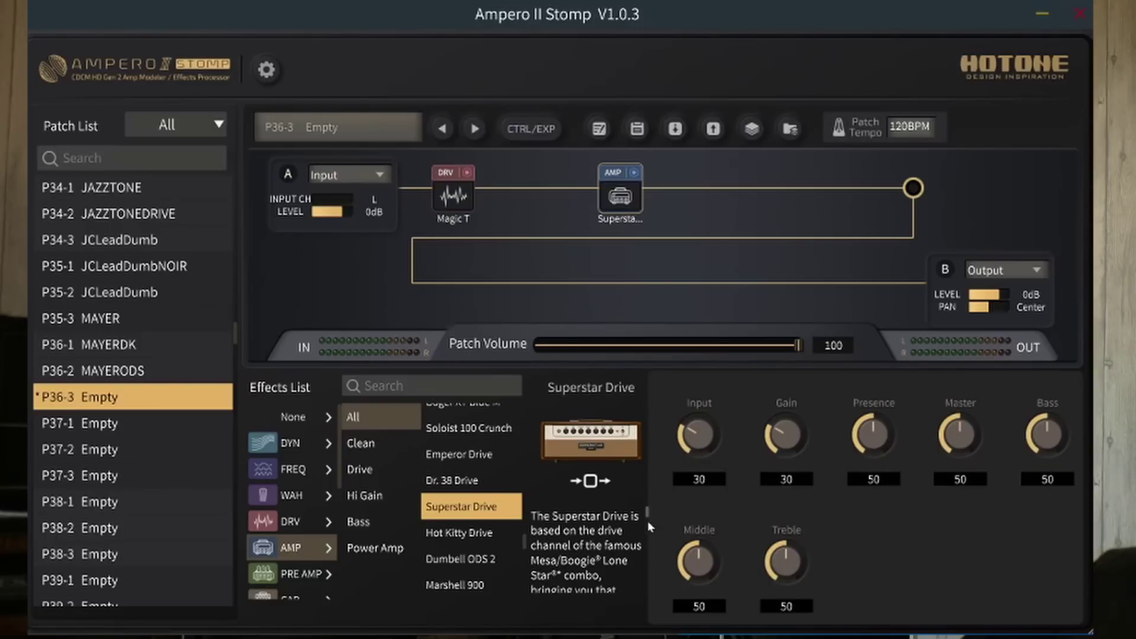
scroll(647, 521, "down", 3)
scroll(689, 553, "down", 4)
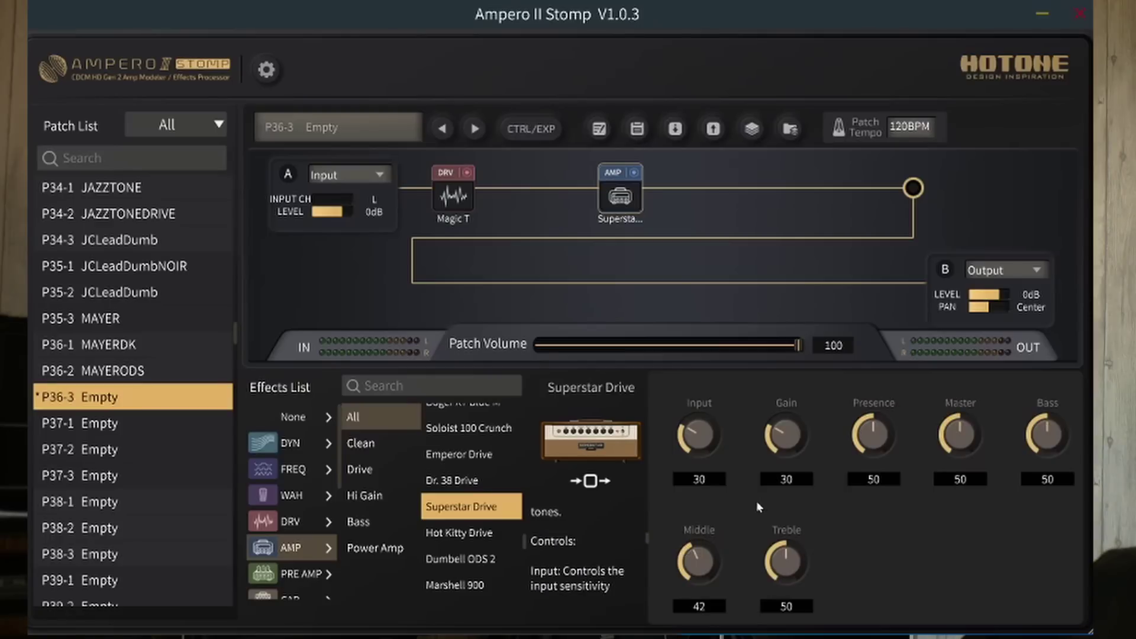
scroll(535, 506, "up", 3)
scroll(474, 494, "down", 3)
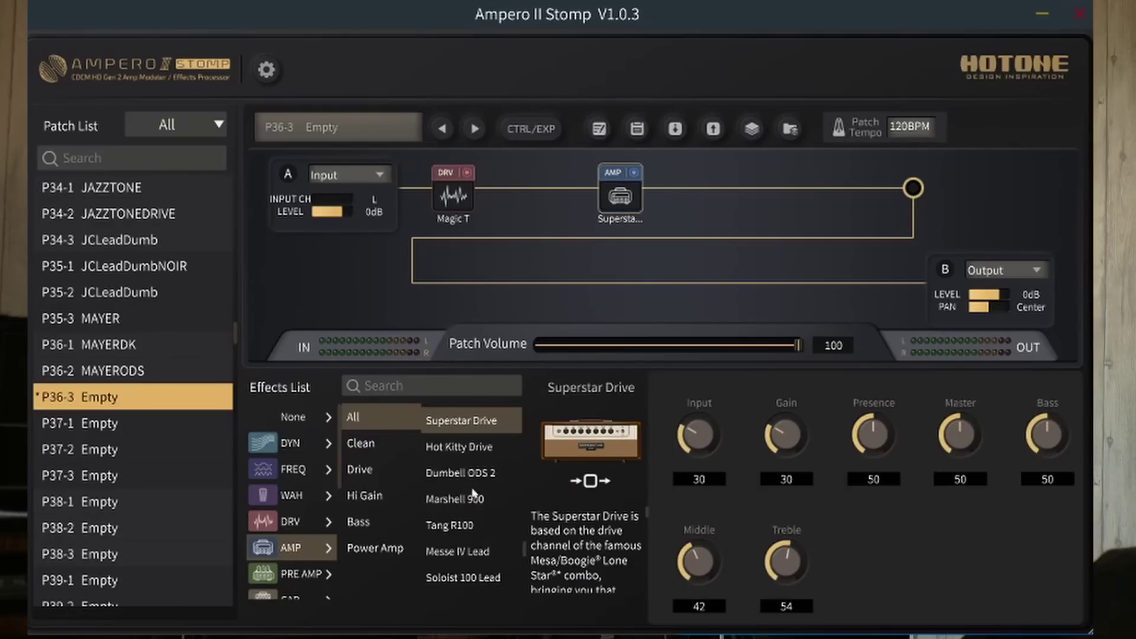
Preview the Hot Kitty Drive, Dumbell ODS 2 and Marshell 900 models in the AMP block
left_click(471, 454)
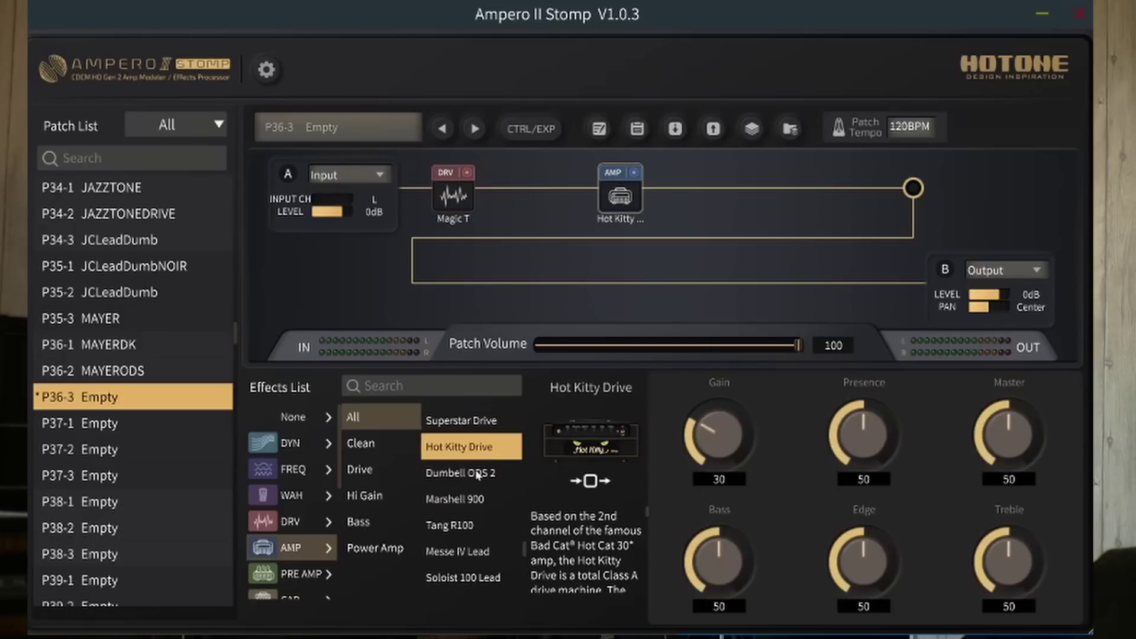
left_click(478, 474)
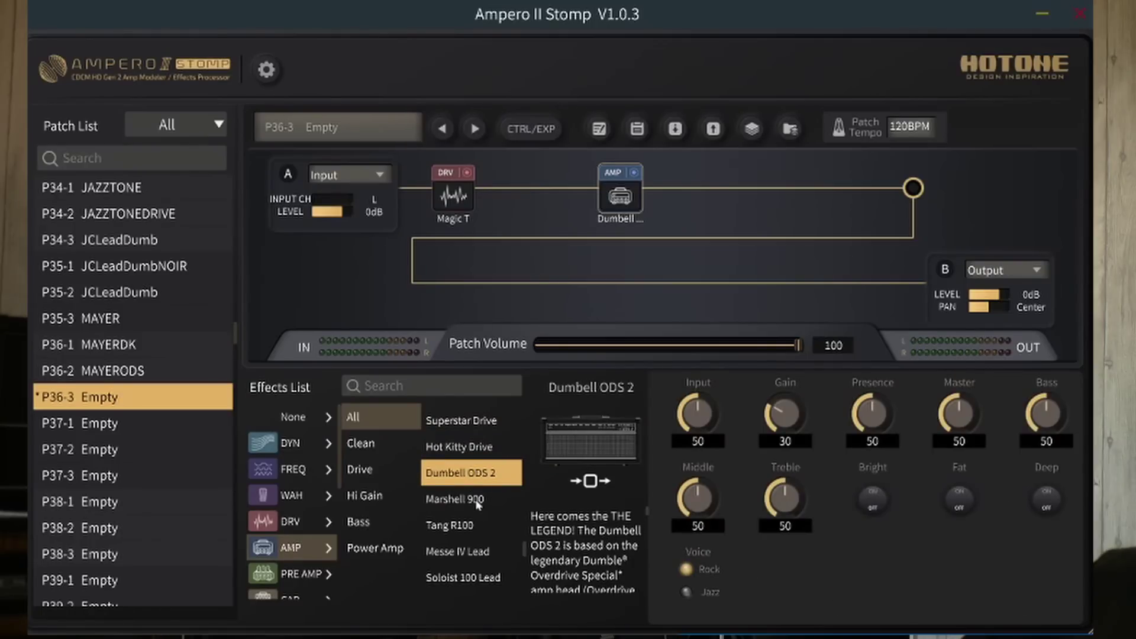
left_click(479, 502)
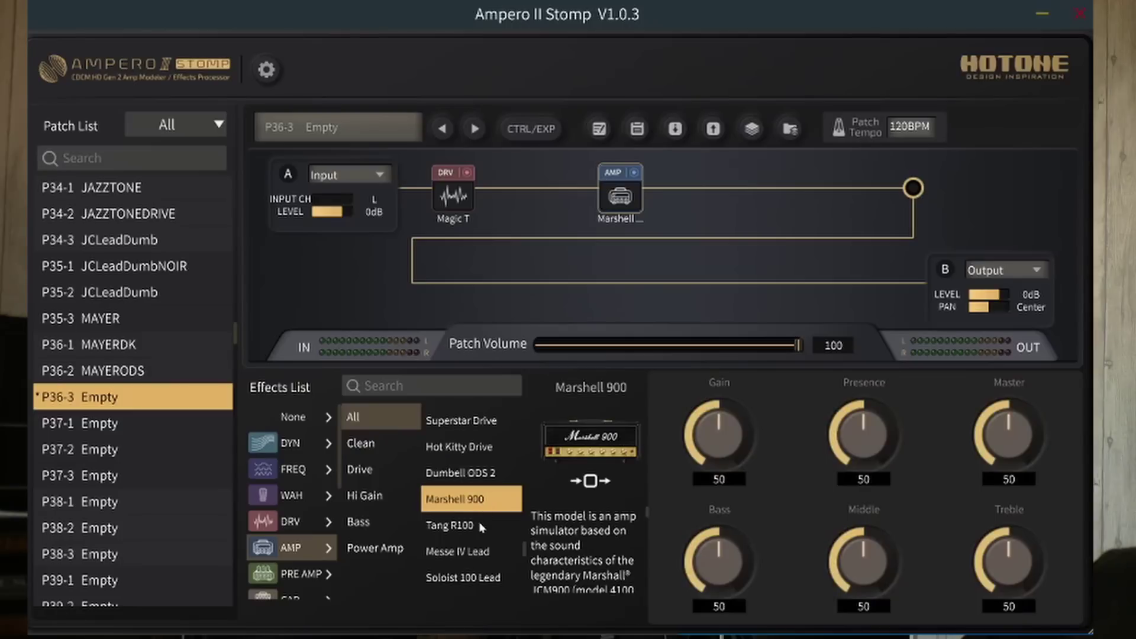
Preview the Tang R100, Messe IV Lead and Soloist 100 Lead models, and switch the AMP block to Eddie 51
left_click(481, 527)
left_click(480, 551)
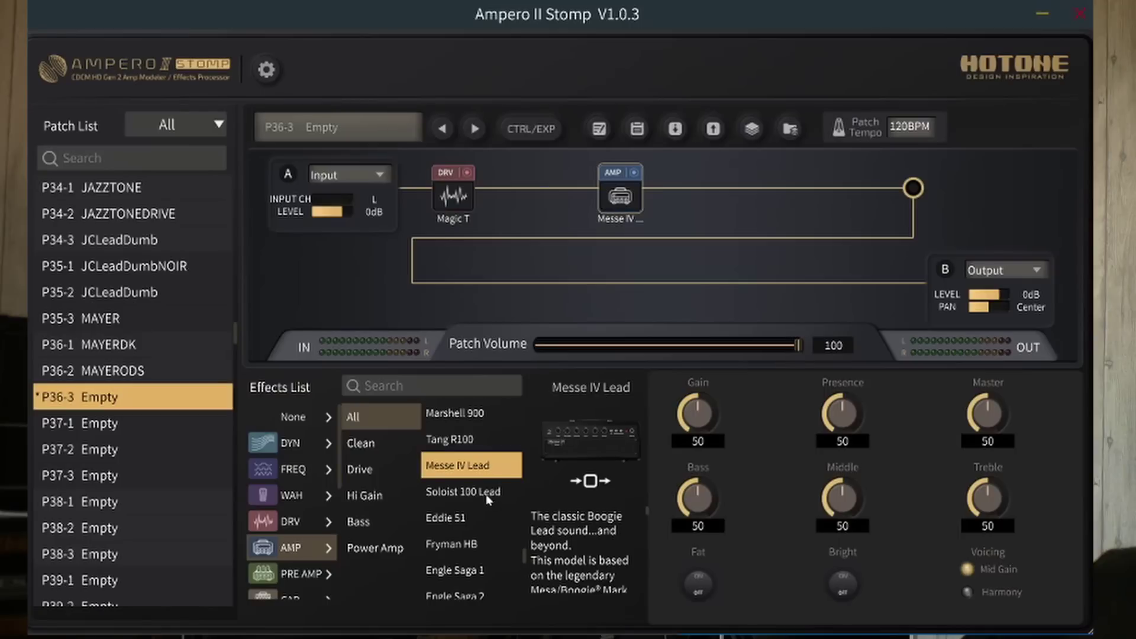
left_click(488, 499)
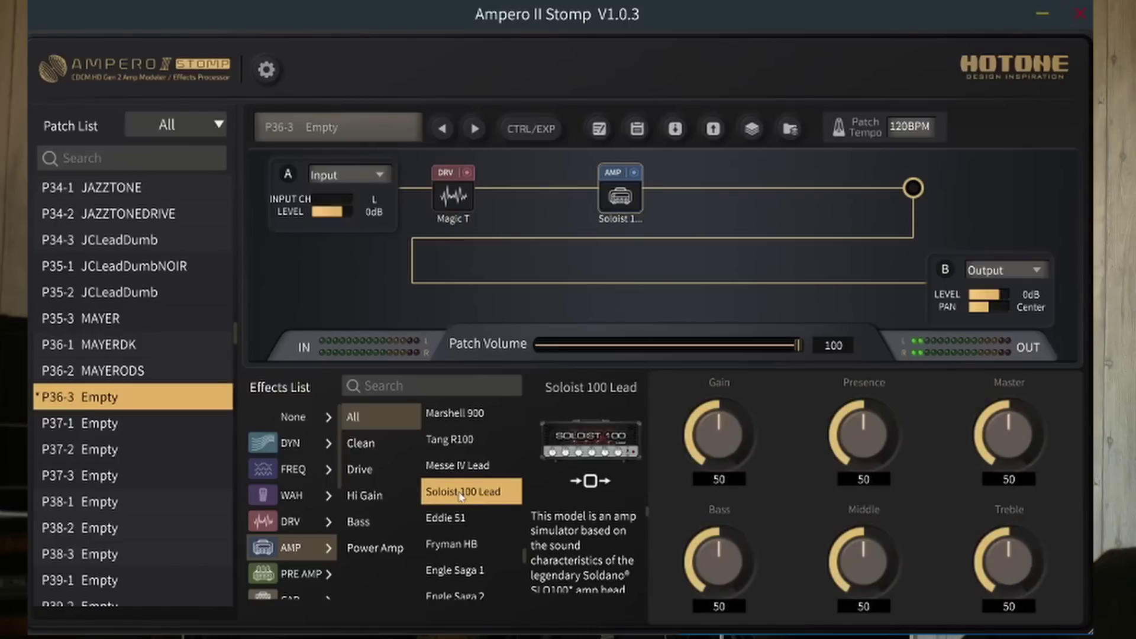
left_click(458, 519)
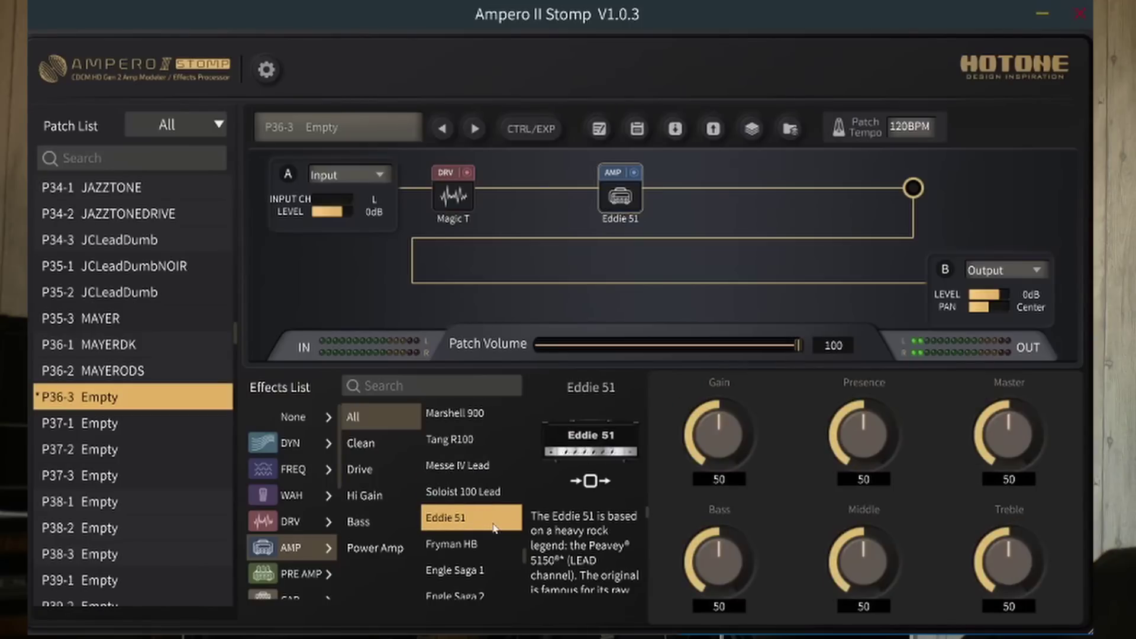
Preview the Fryman HB, Engle Saga 1, Engle Saga 2 and Powerengle Lead models in the AMP block
left_click(456, 548)
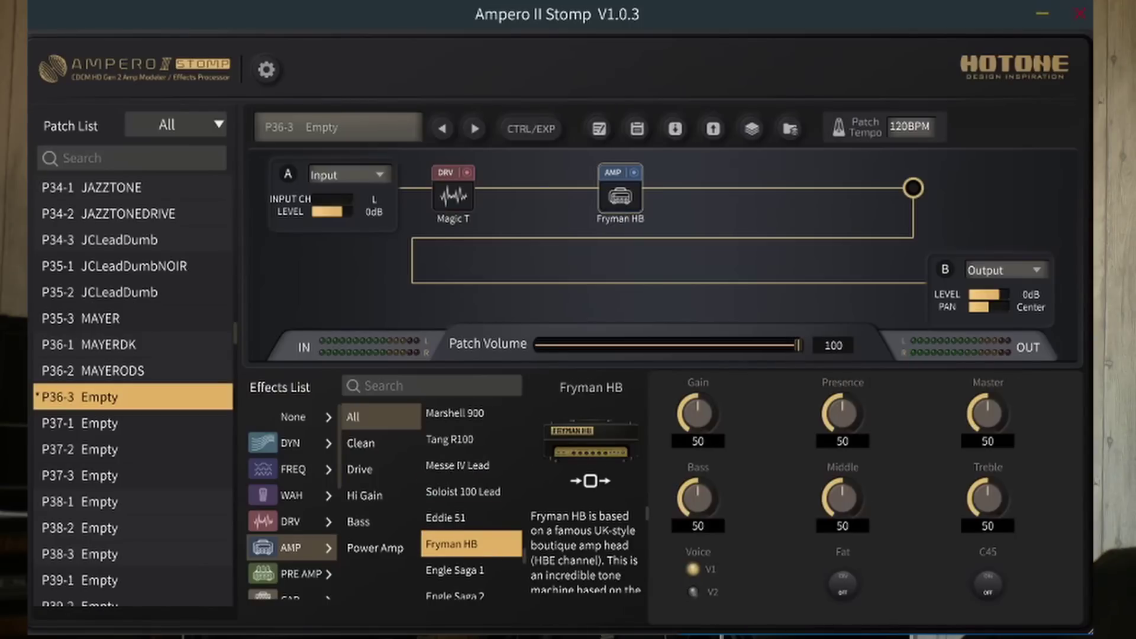
left_click(490, 570)
scroll(488, 562, "down", 1)
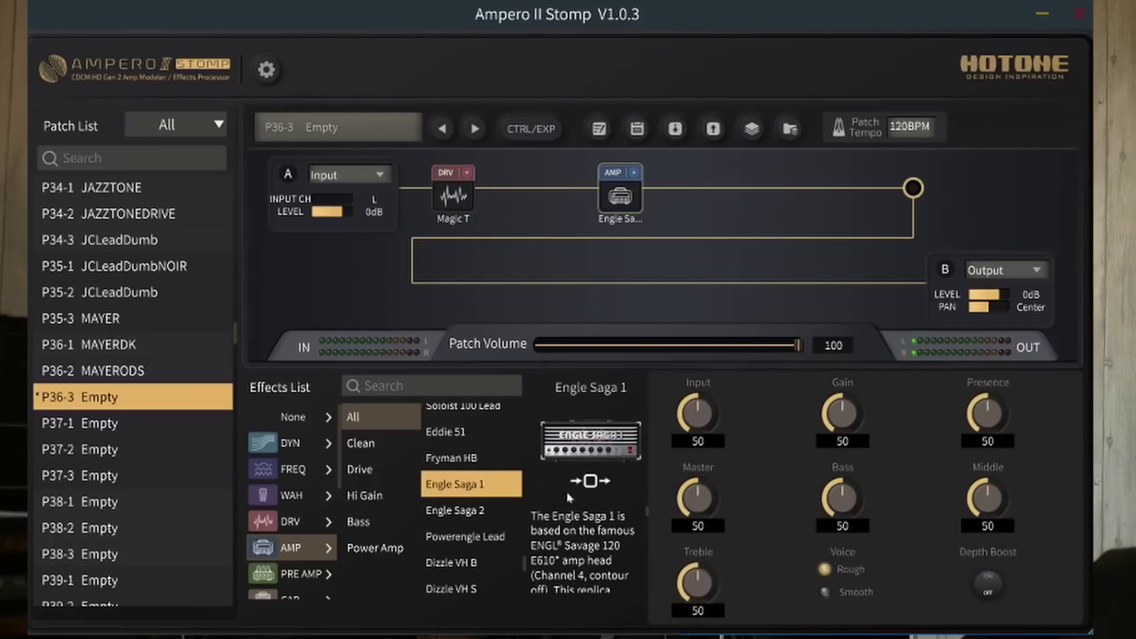
left_click(481, 517)
left_click(488, 540)
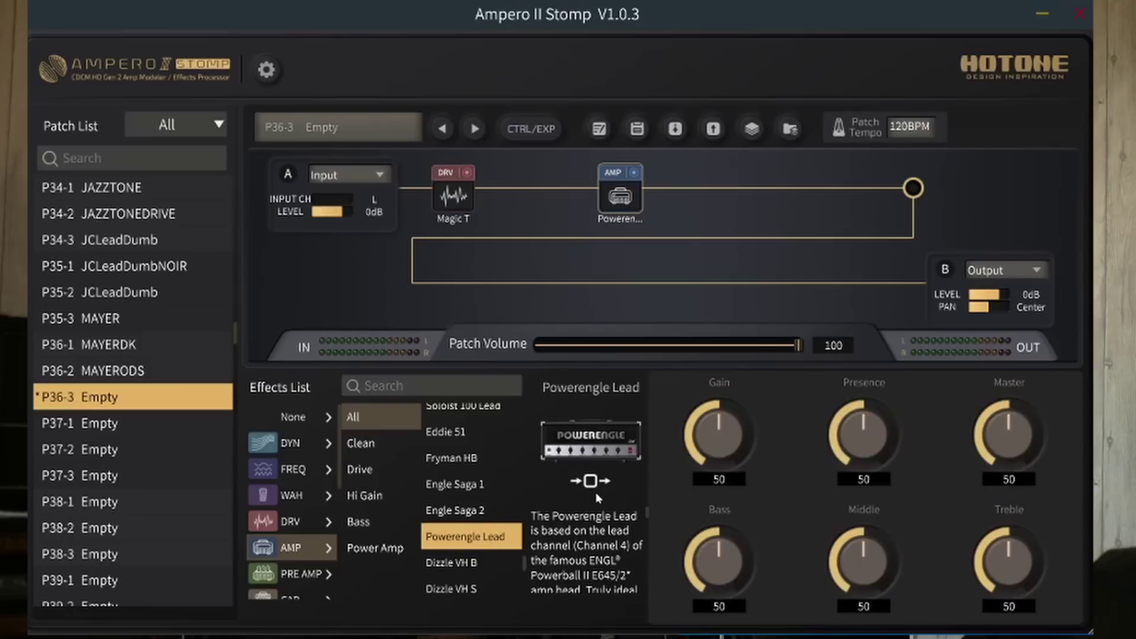
Preview the Dizzle VH B, Dizzle VH S, Rector Dual V, Rector Dual M and Dizzle VH+ B amp models
scroll(597, 532, "down", 1)
left_click(503, 562)
scroll(489, 524, "down", 1)
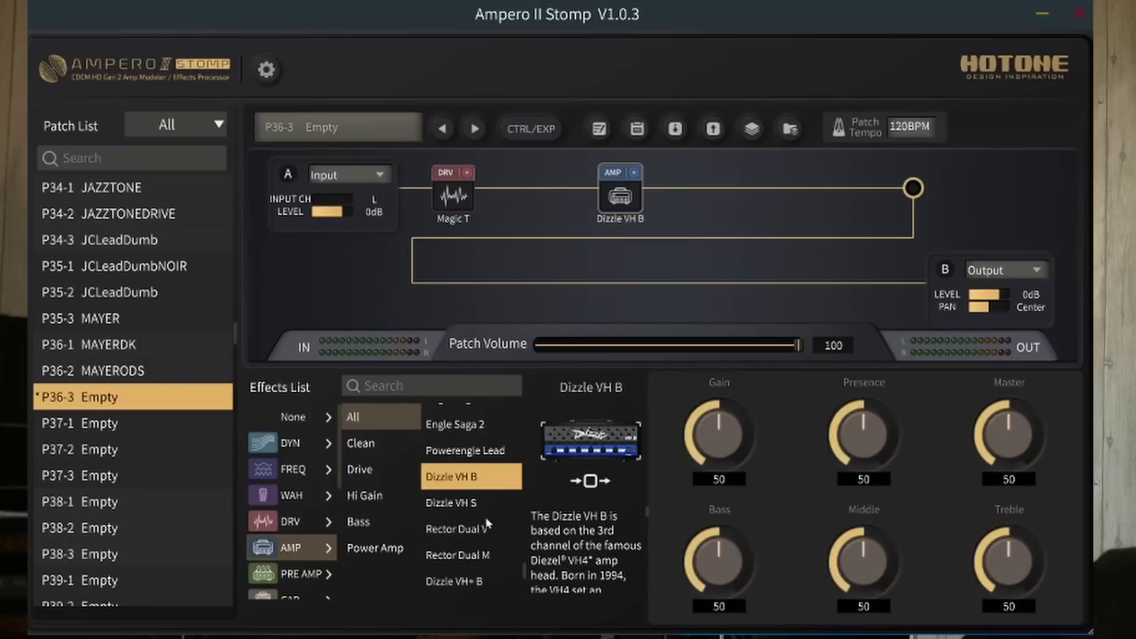
left_click(494, 503)
left_click(495, 530)
left_click(498, 546)
left_click(489, 539)
left_click(488, 553)
left_click(491, 534)
left_click(492, 553)
scroll(489, 565, "down", 1)
left_click(476, 495)
scroll(473, 485, "down", 1)
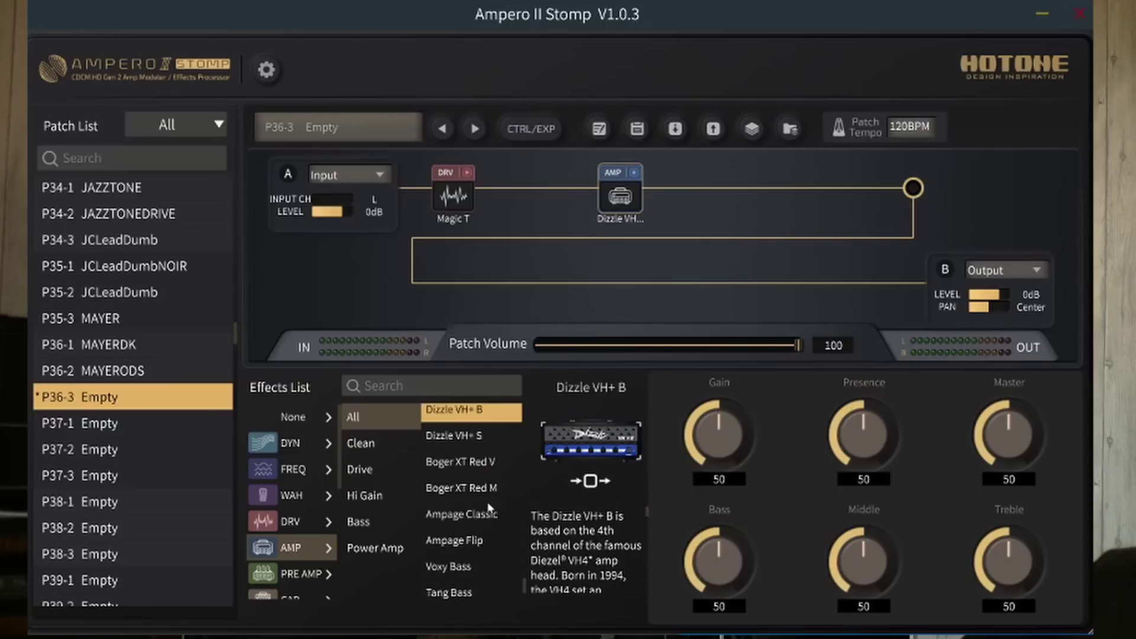
Preview the Dizzle VH+ S, Boger XT Red V, Boger XT Red M, Ampage Classic and Ampage Flip amp models
left_click(469, 439)
left_click(472, 466)
left_click(474, 488)
left_click(481, 521)
left_click(479, 539)
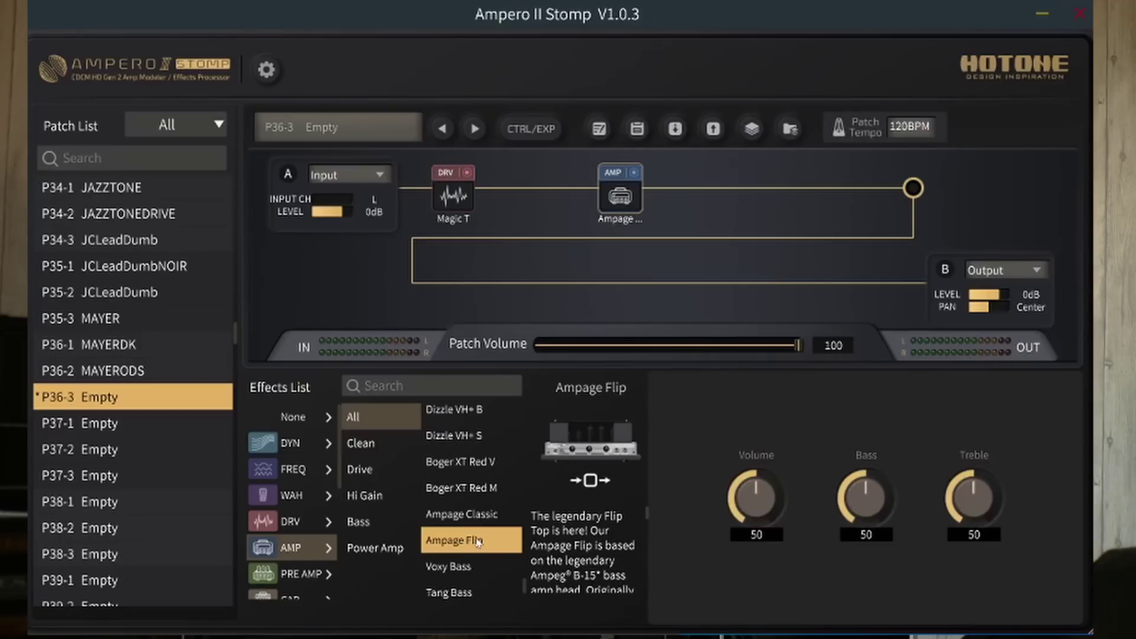
Preview the Voxy Bass, Messe Bass 400 and Power Amp models in the AMP block
scroll(476, 538, "down", 1)
left_click(470, 513)
left_click(472, 558)
left_click(473, 587)
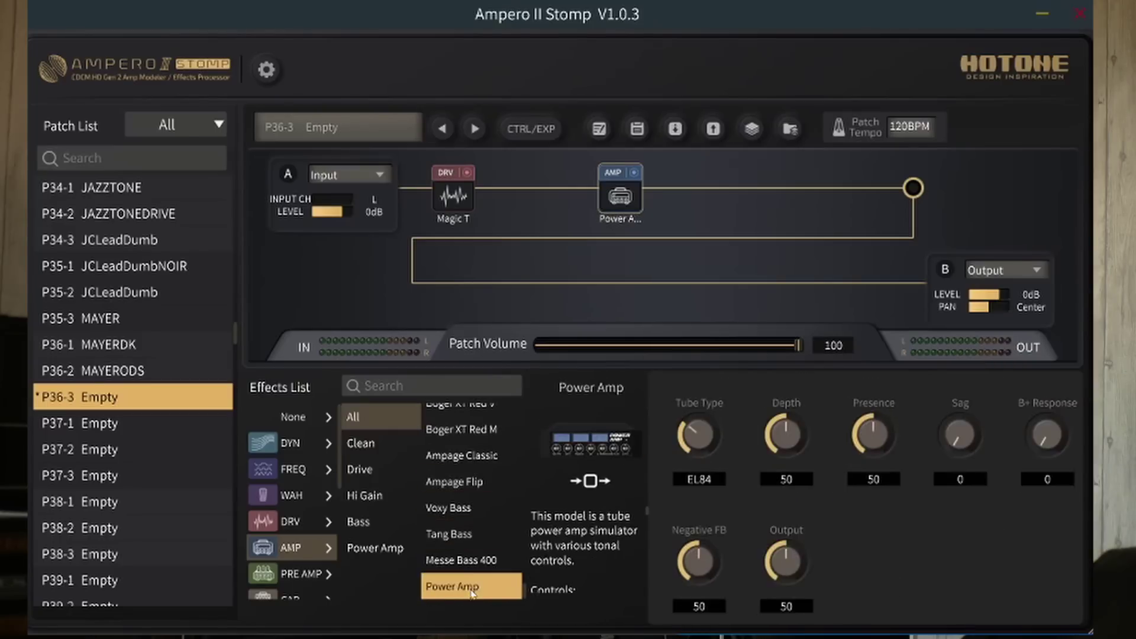
Go through the bass amps again from Ampage Classic, Ampage Flip and Voxy Bass to Messe Bass 400, ending on Power Amp
scroll(476, 561, "up", 1)
left_click(466, 542)
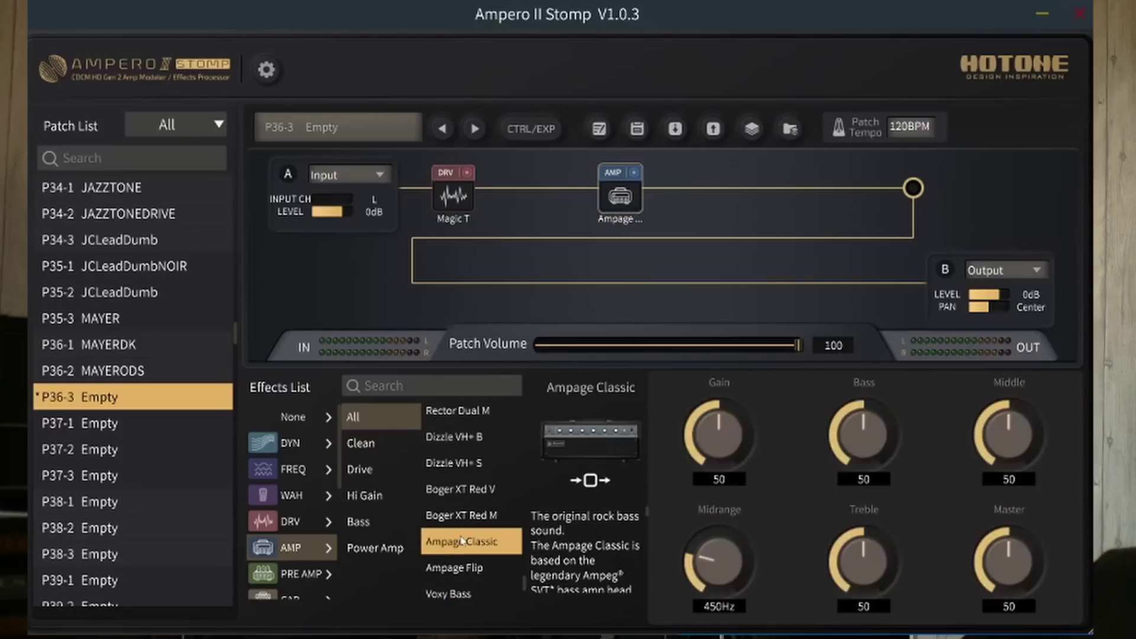
scroll(464, 541, "down", 1)
left_click(462, 481)
left_click(459, 509)
left_click(467, 560)
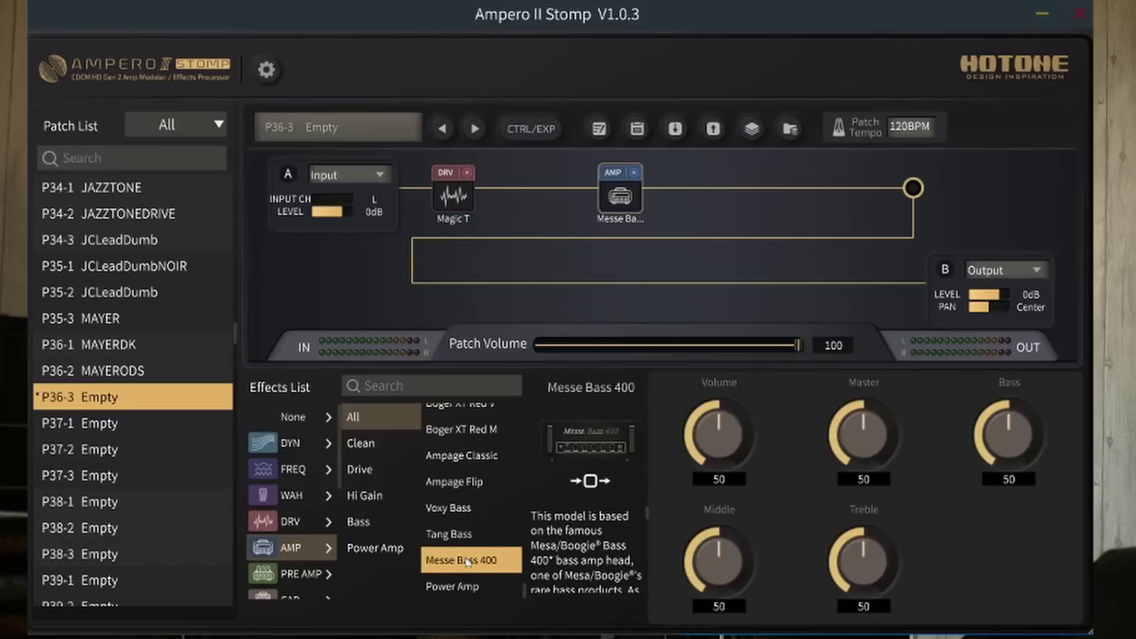
left_click(468, 586)
Switch the AMP block to the Black Vibra model, with Bright on and Volume set to 46
scroll(465, 536, "up", 3)
scroll(465, 534, "up", 2)
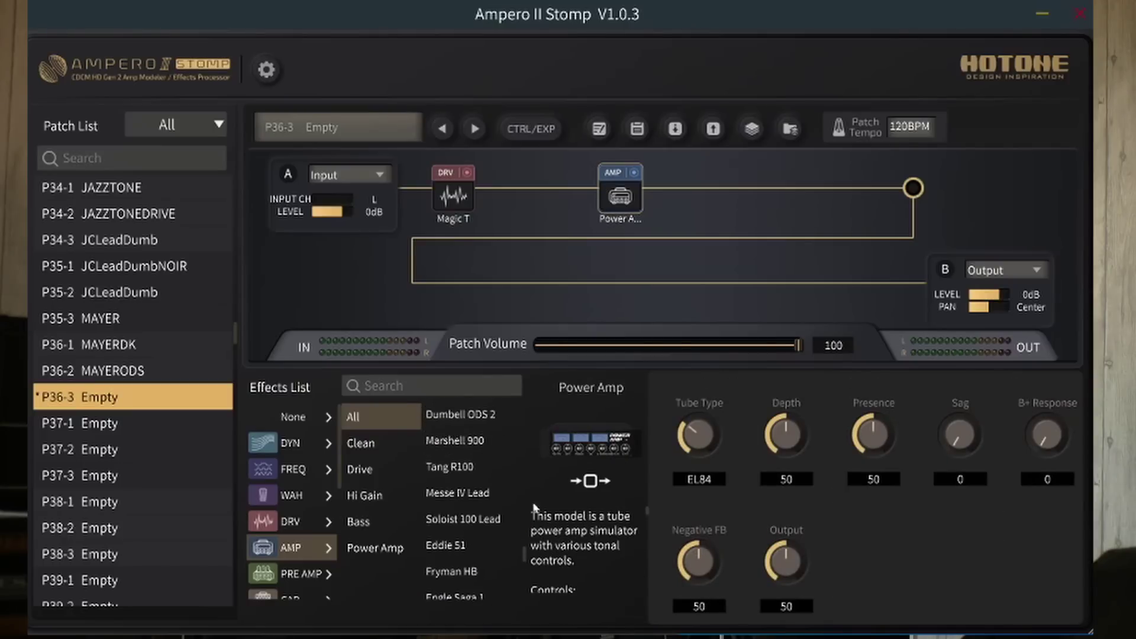
scroll(468, 497, "up", 8)
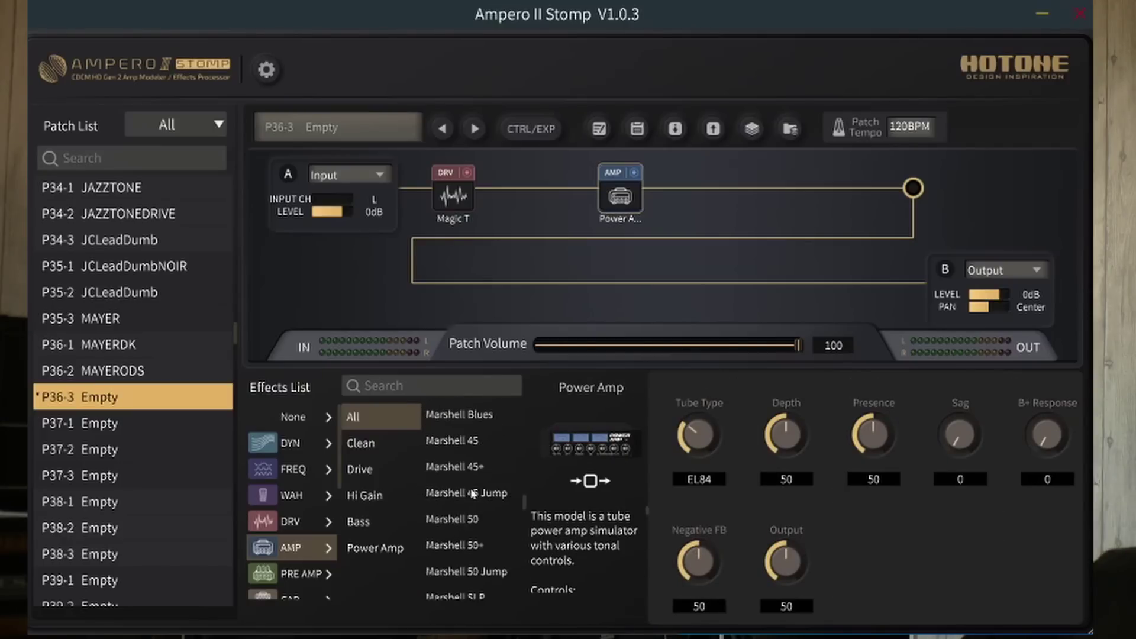
scroll(468, 491, "up", 8)
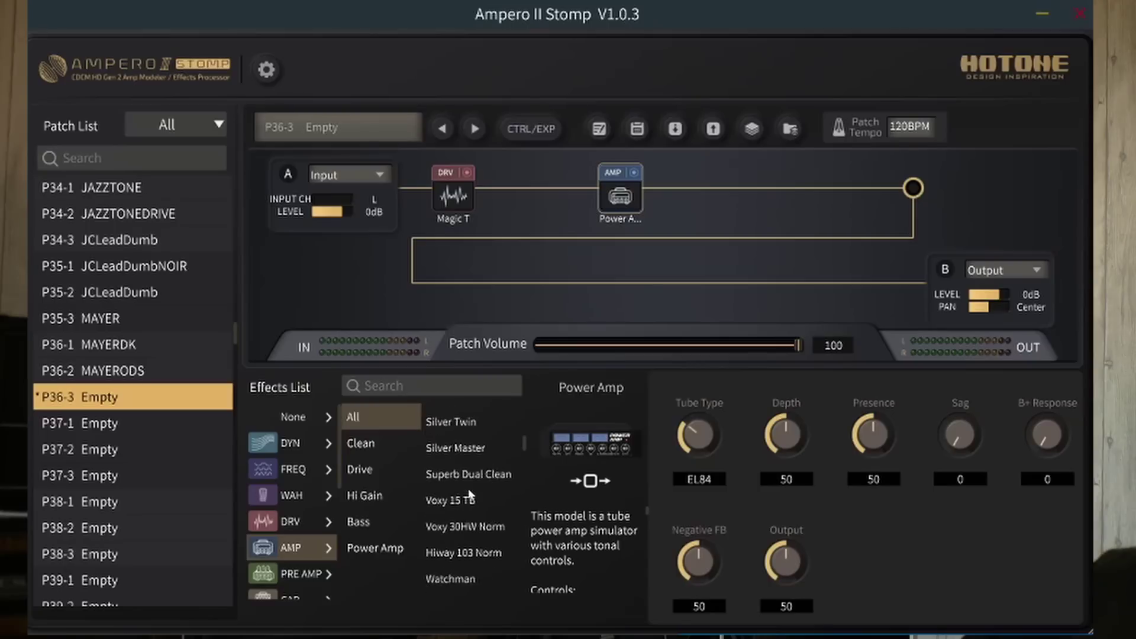
left_click(469, 550)
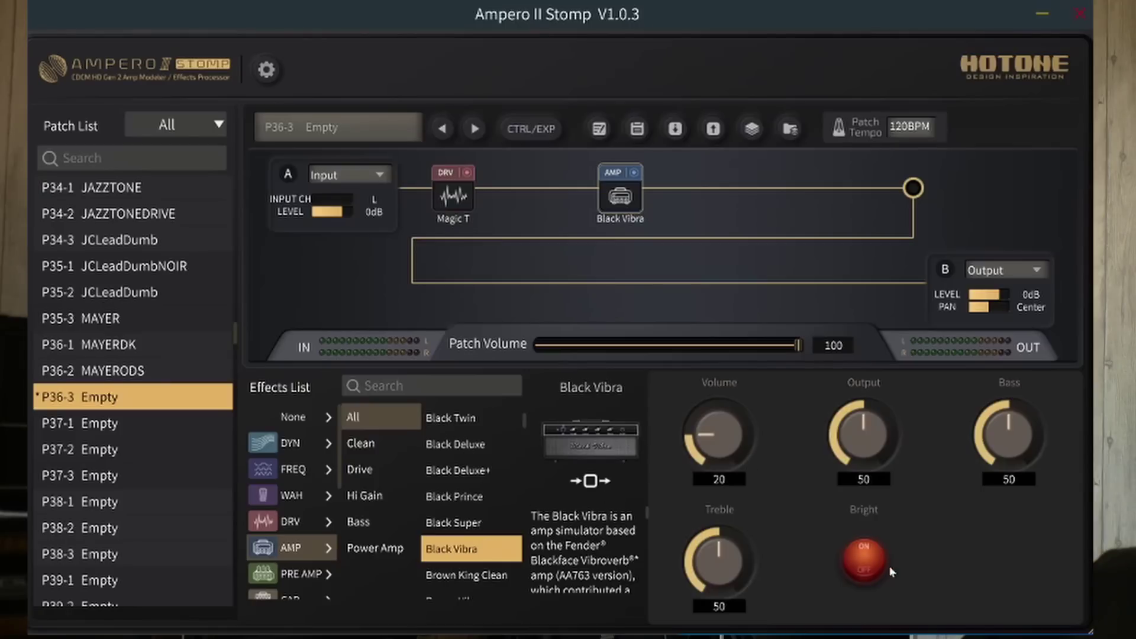
left_click(865, 573)
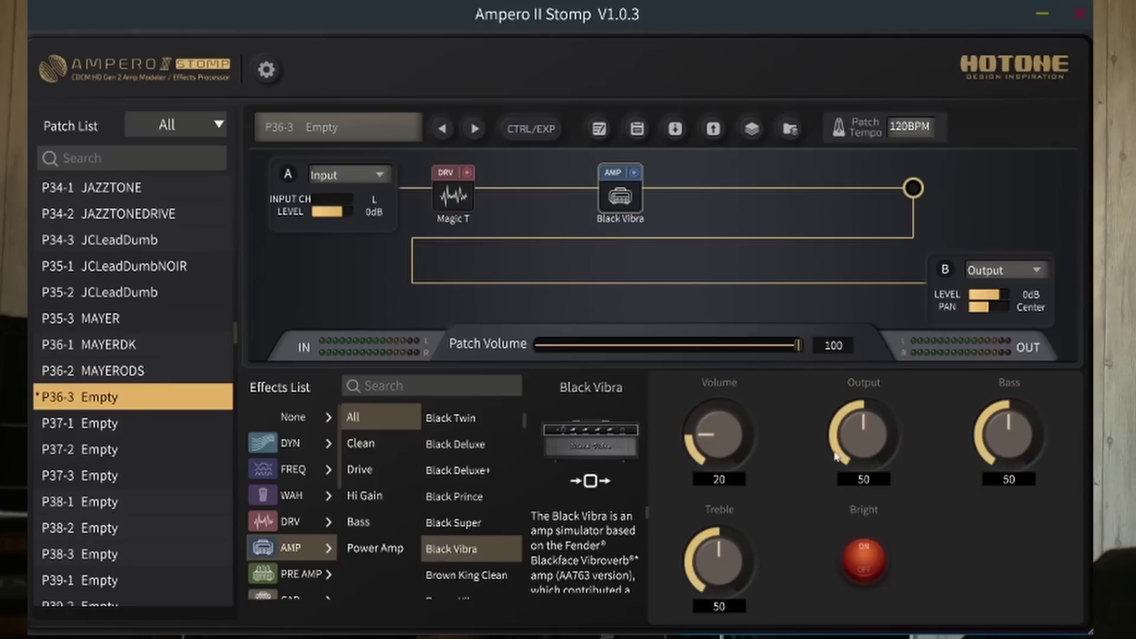
left_click_drag(702, 433, 707, 397)
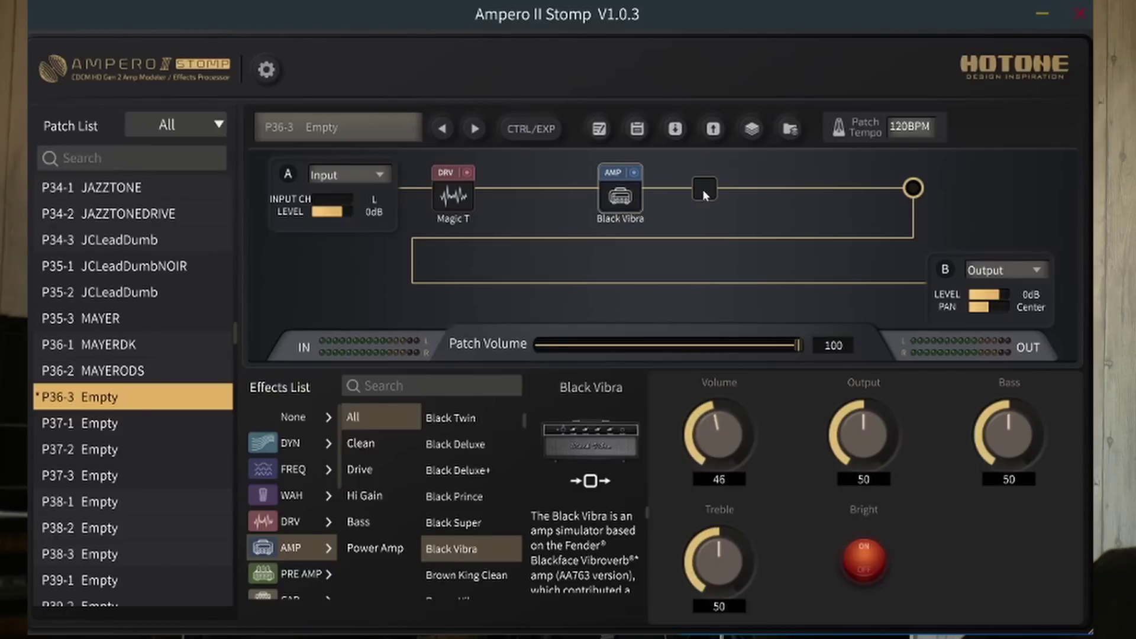
Add a CAB block in the slot after the AMP block and list the Guitar Cab S models
left_click(705, 189)
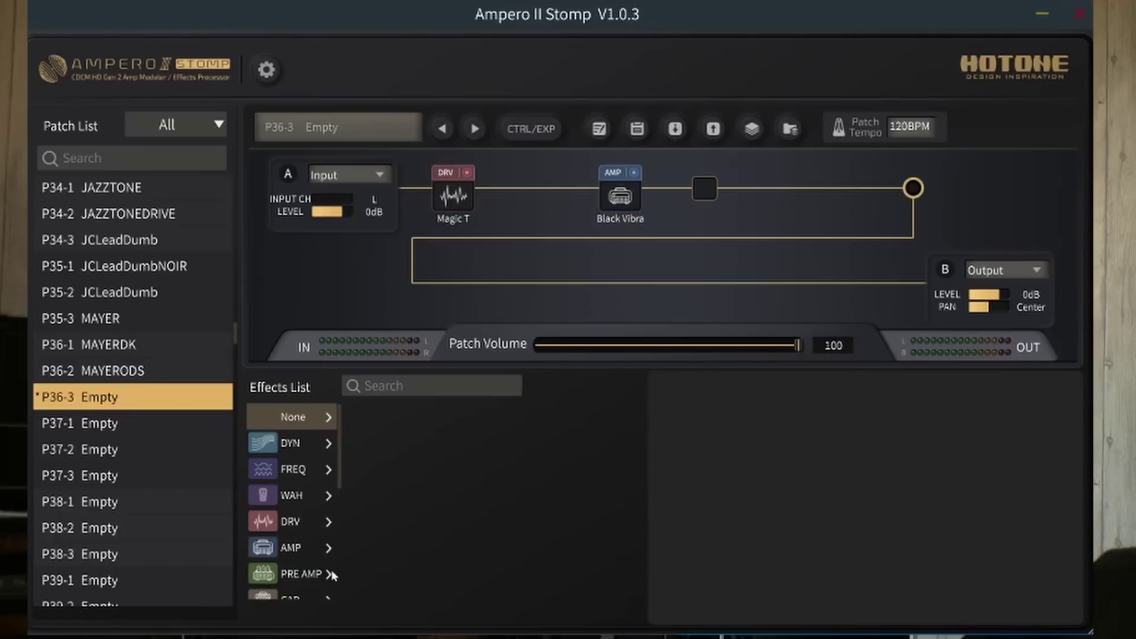
scroll(329, 495, "down", 2)
left_click(307, 554)
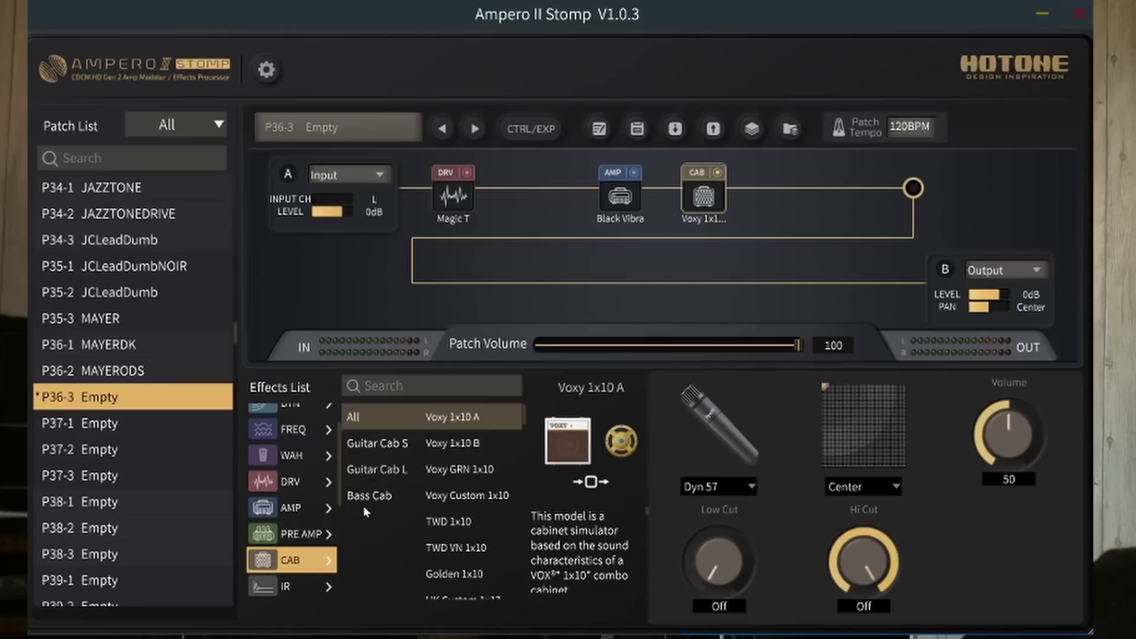
left_click(374, 448)
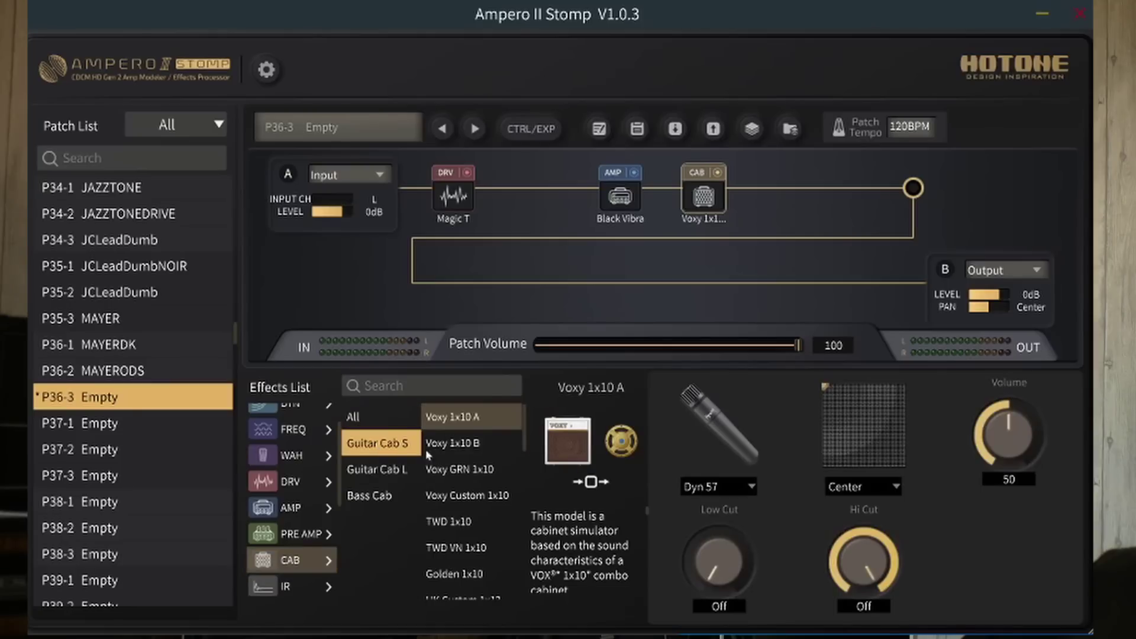
Compare the Black Dlx 1x12 C, B and A cabinets, and set the CAB block to Black 1x12
scroll(480, 496, "down", 5)
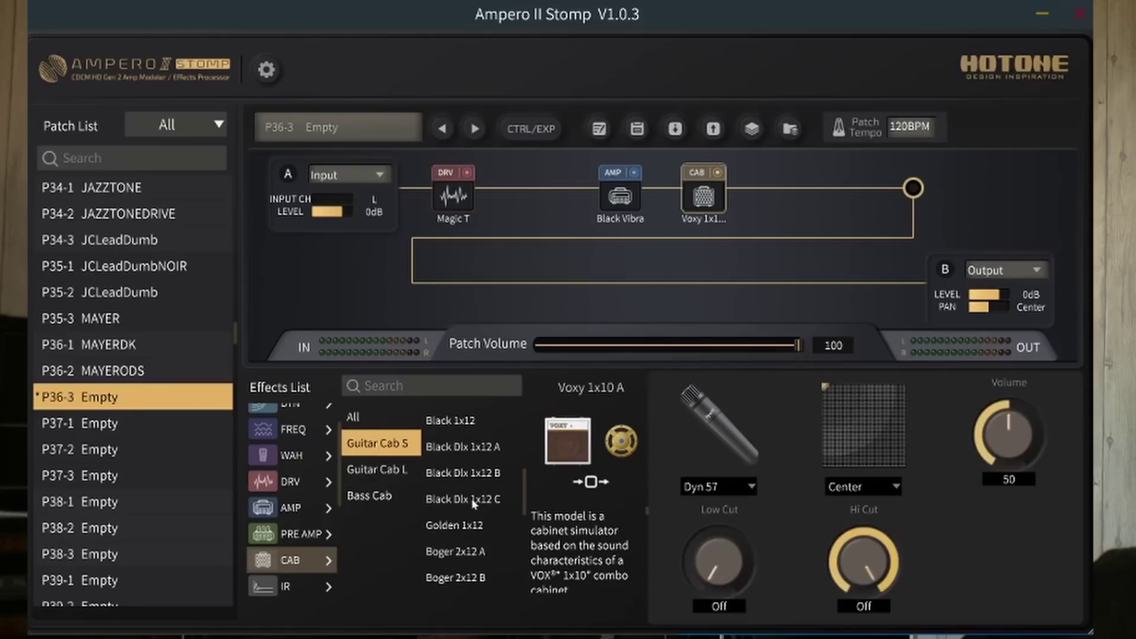
left_click(480, 503)
left_click(478, 480)
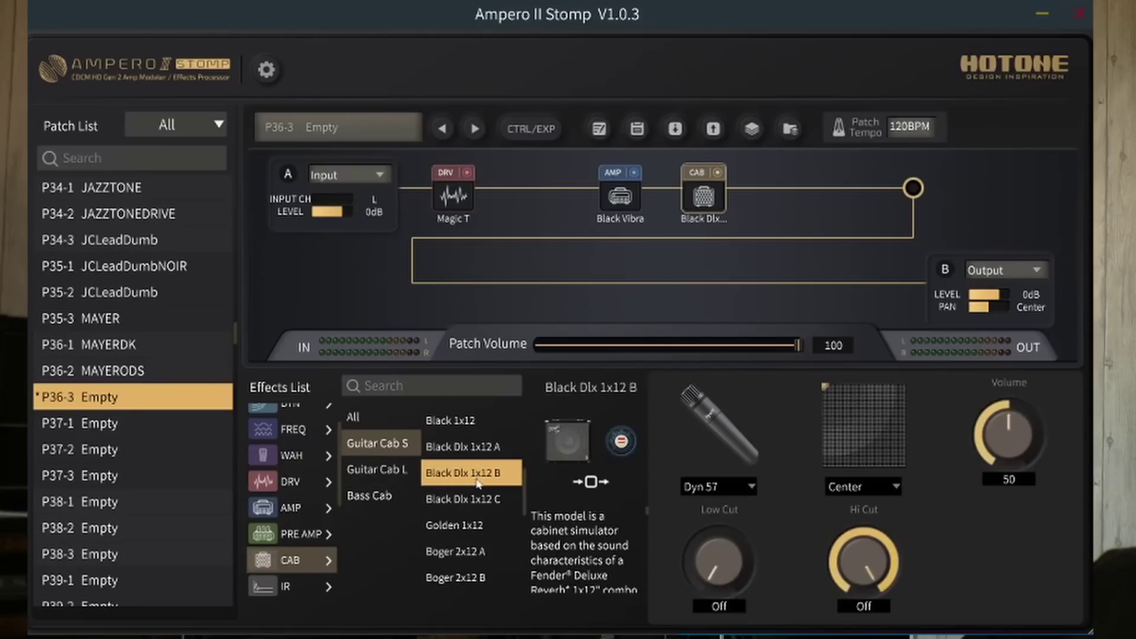
key("Up")
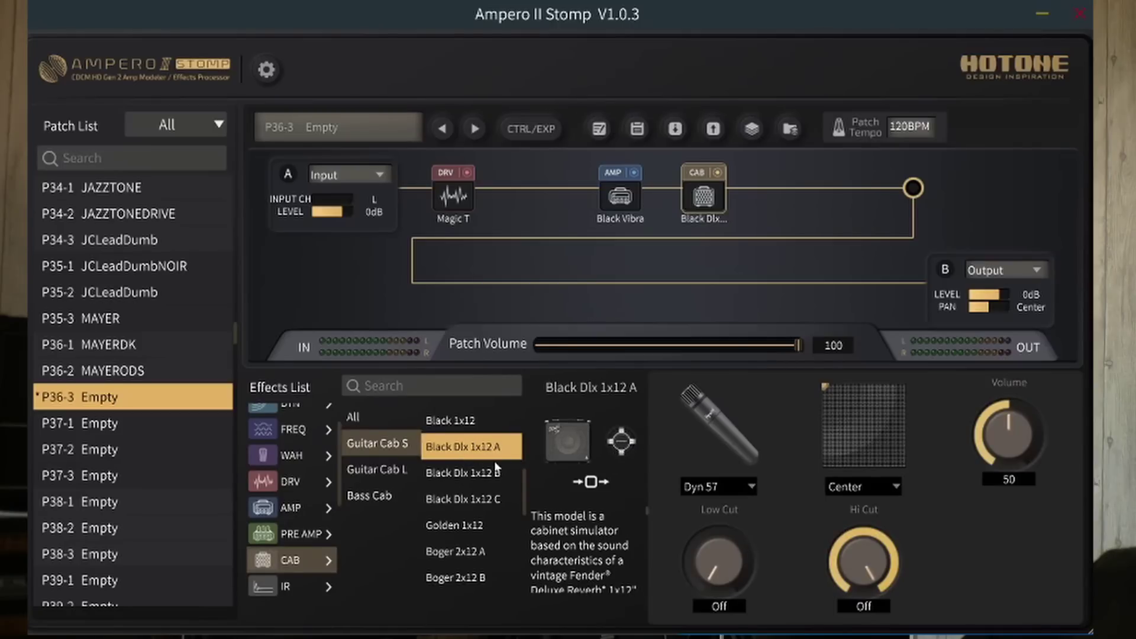
left_click(466, 432)
left_click(468, 447)
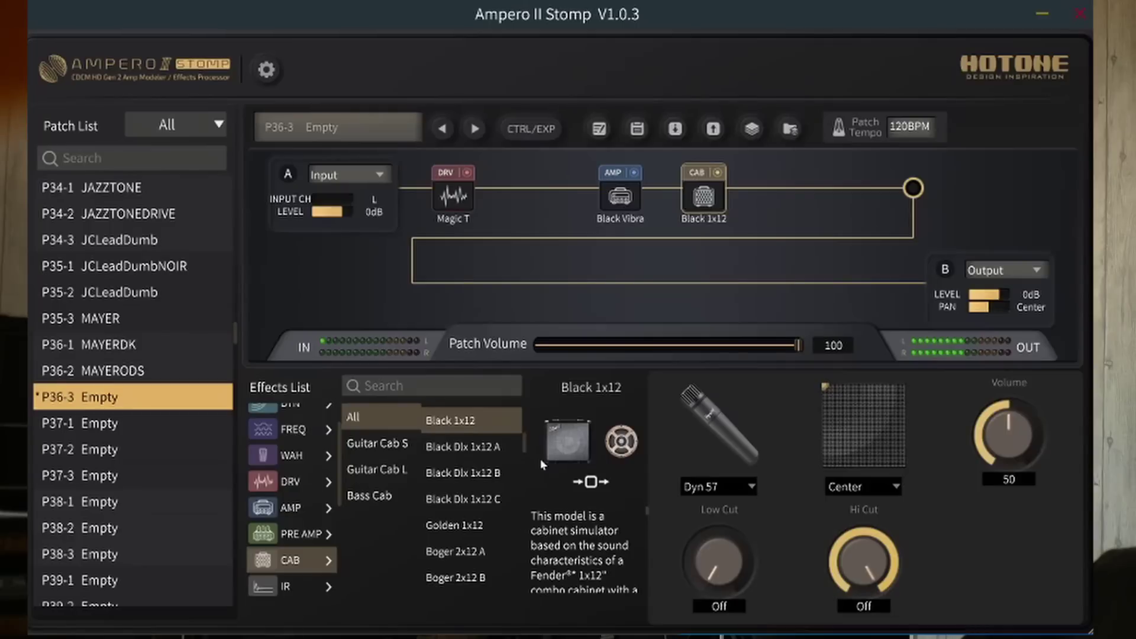
Read the Black 1x12 cabinet's description, including its microphone types and mix combinations
scroll(585, 545, "down", 5)
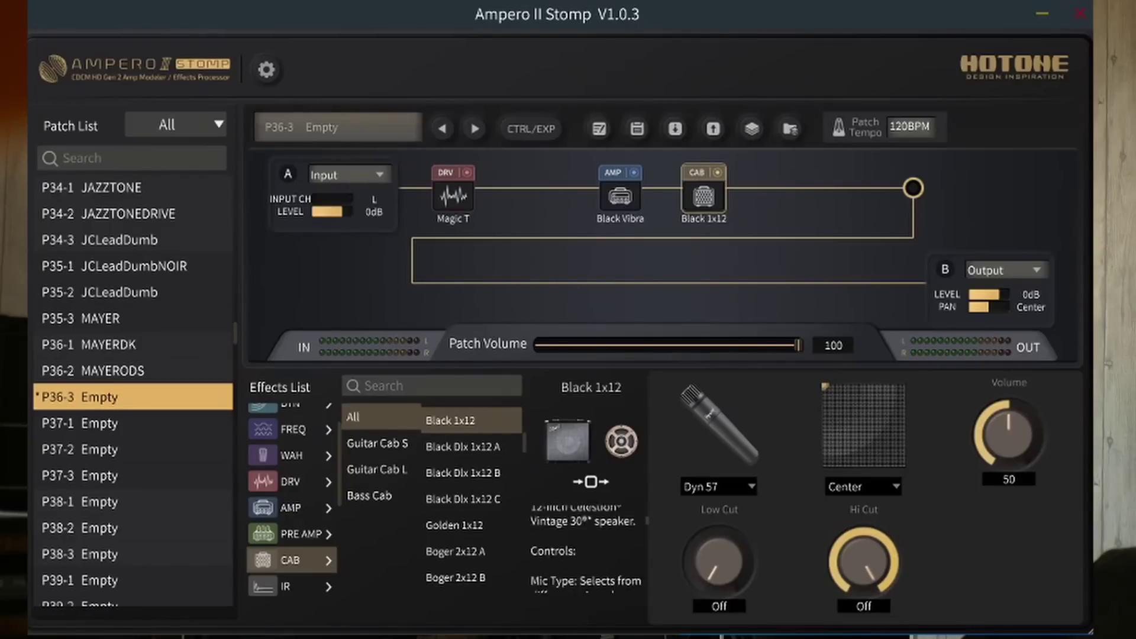
scroll(583, 549, "down", 2)
scroll(580, 550, "down", 4)
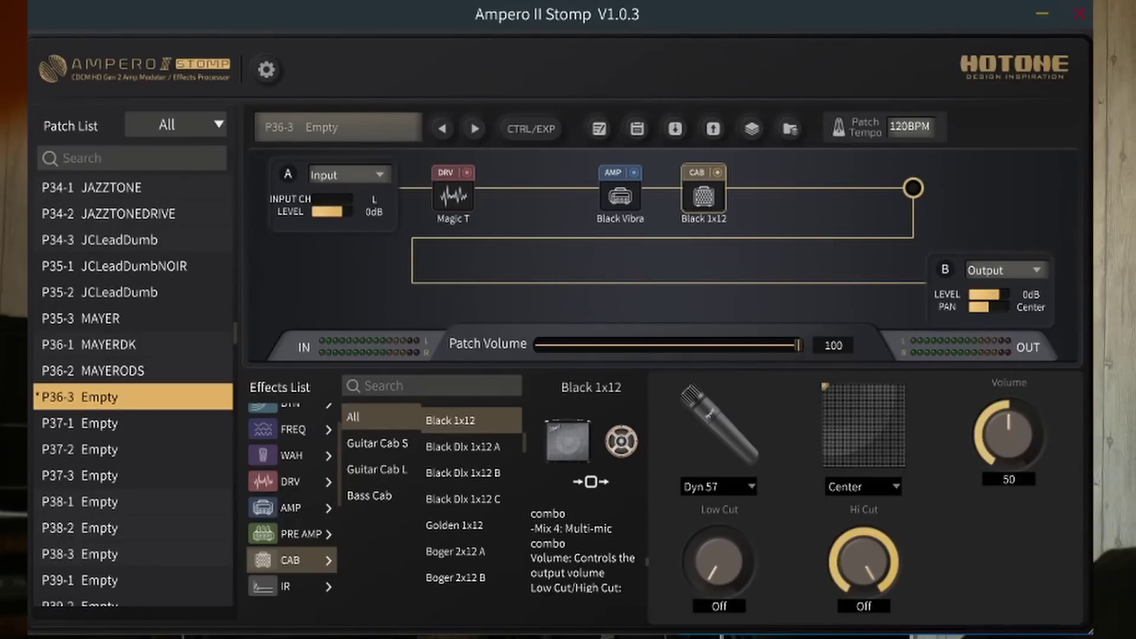
scroll(583, 549, "up", 2)
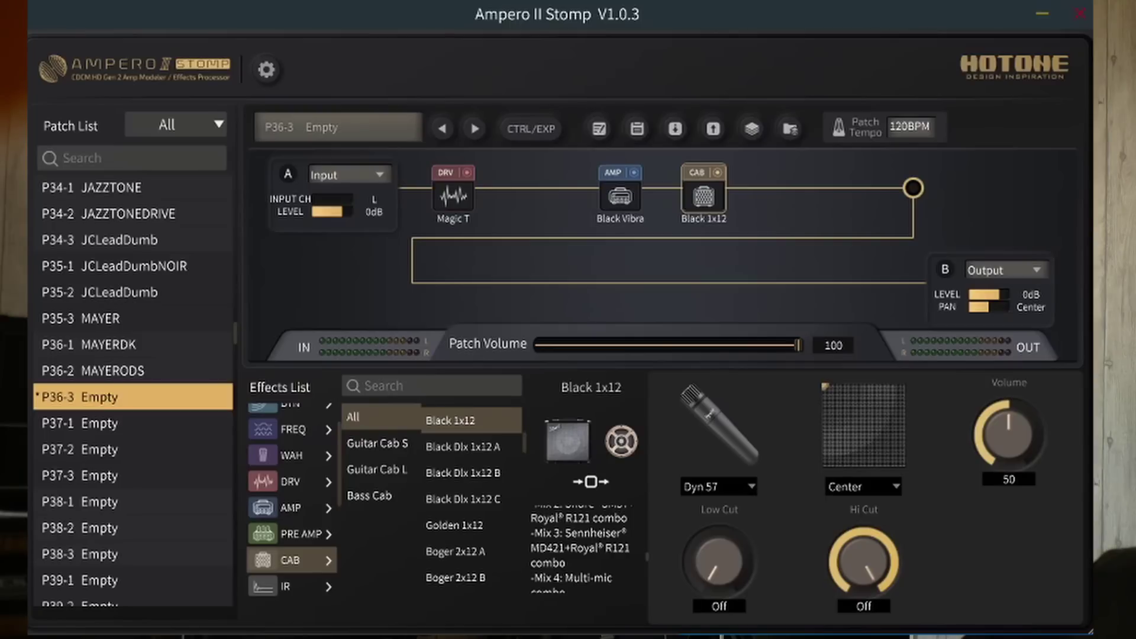
scroll(583, 549, "up", 2)
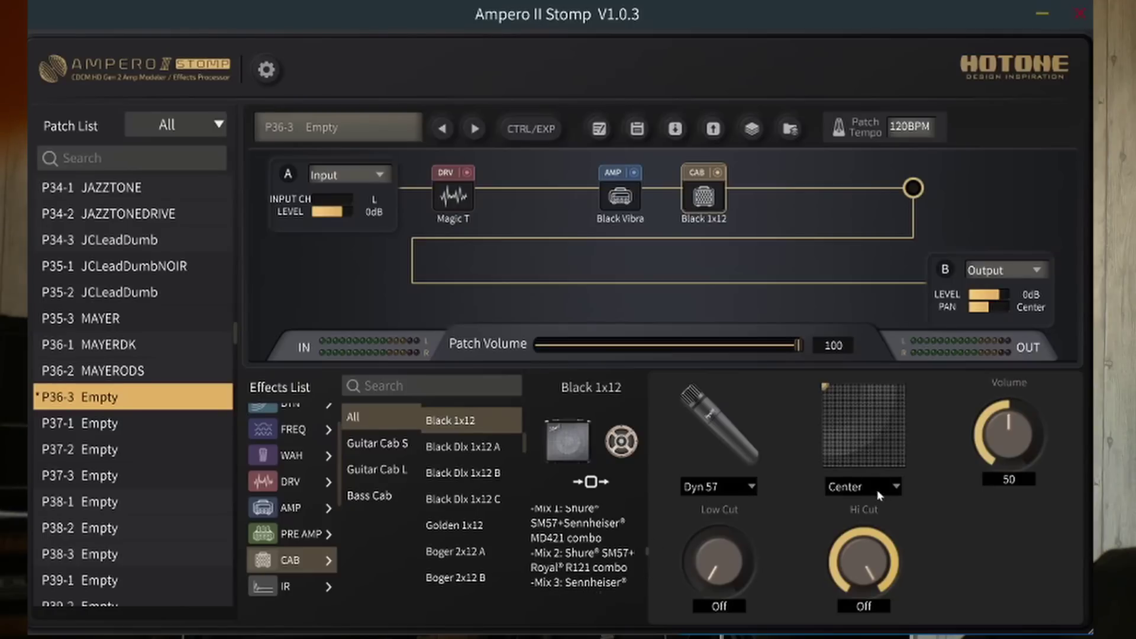
Set the Black 1x12 cabinet's microphone to Mix 2 and the microphone position to Edge
left_click(735, 485)
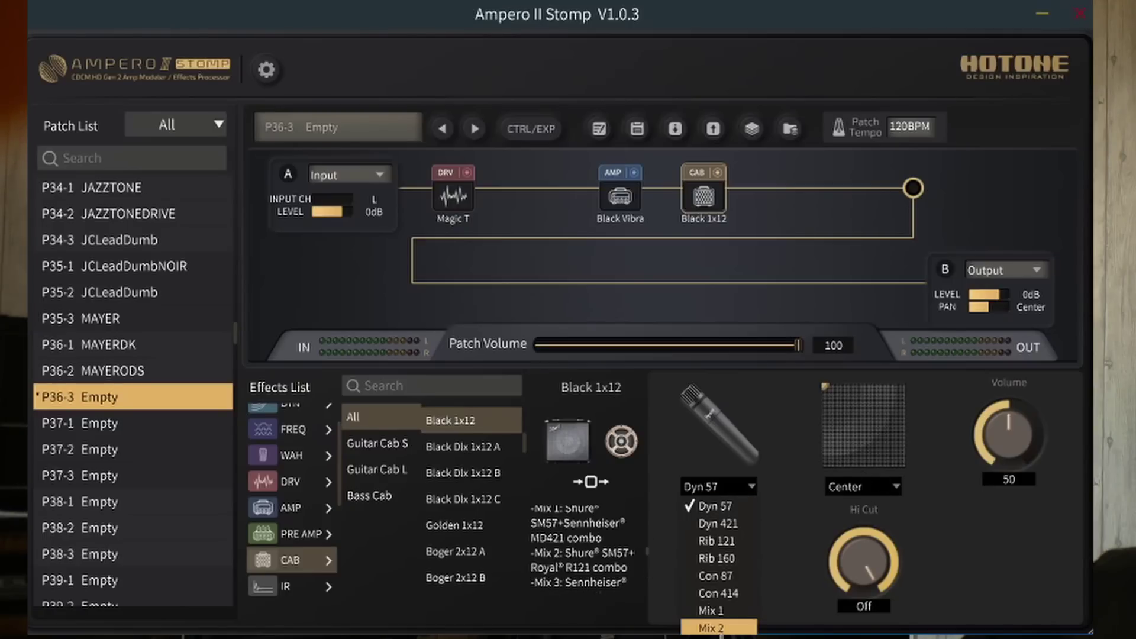
left_click(725, 625)
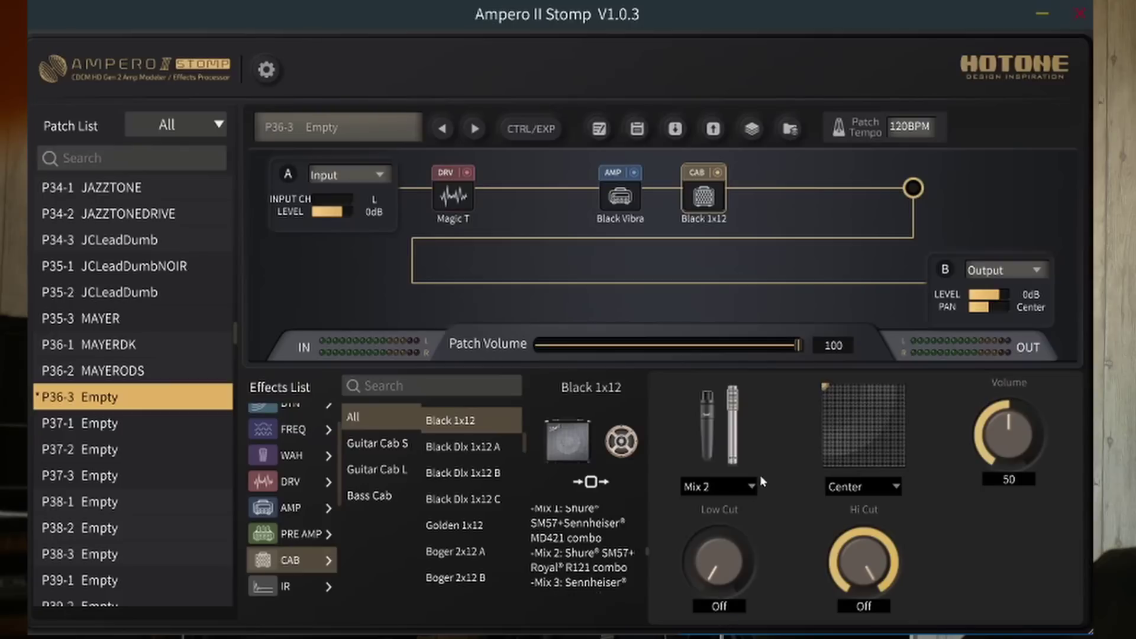
left_click(885, 487)
left_click(869, 597)
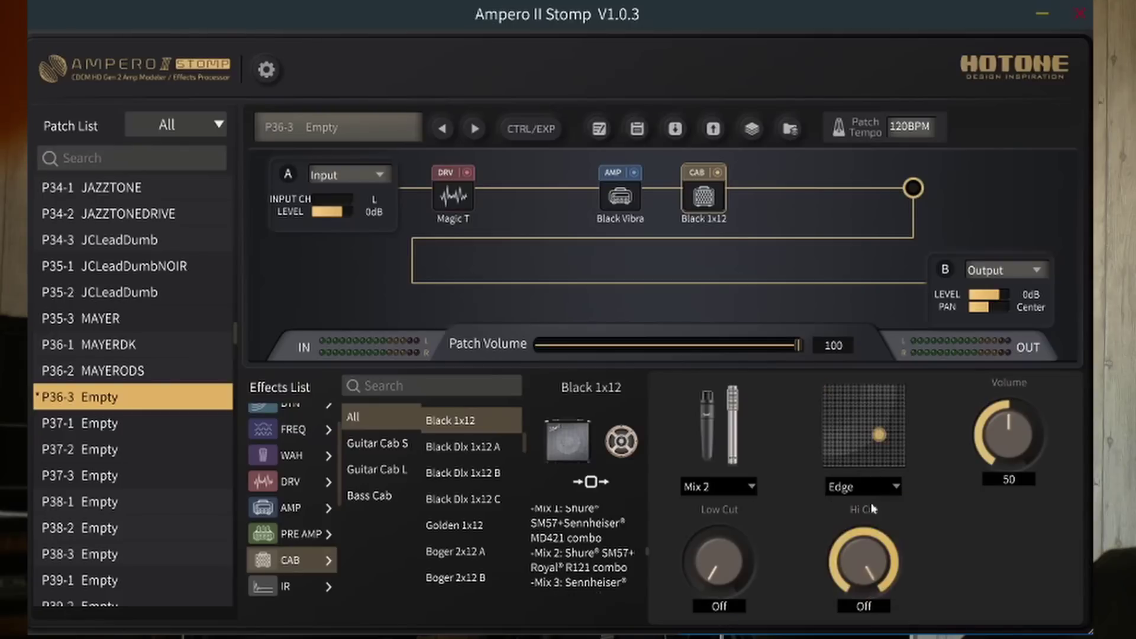
Try the Near Edge microphone position on the cabinet, and return it to Edge
left_click(864, 487)
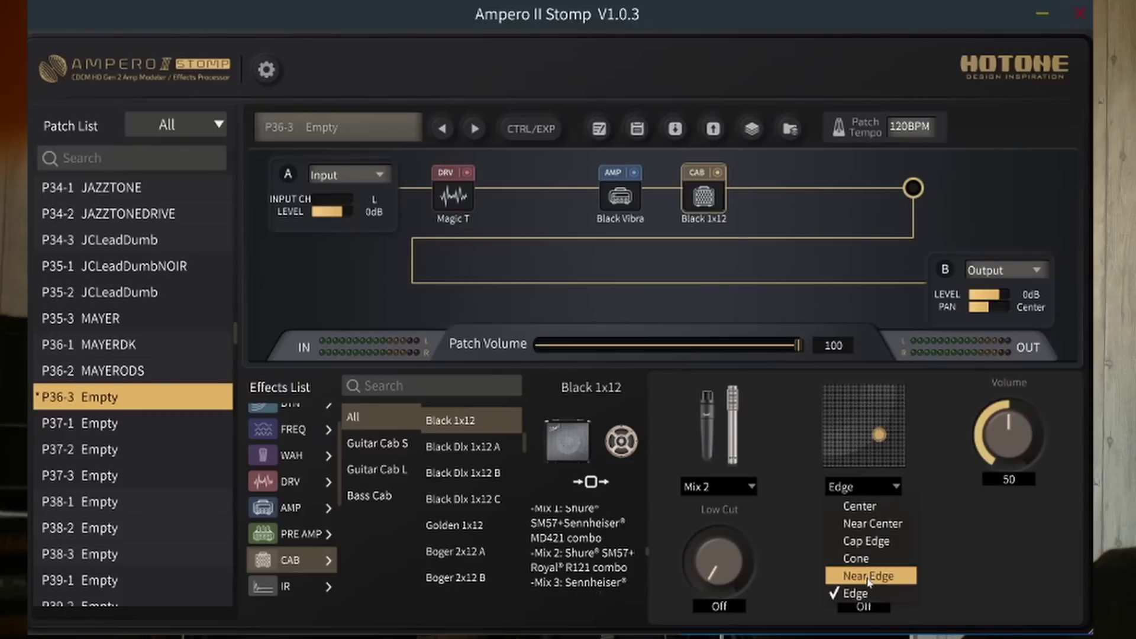
left_click(859, 573)
left_click(857, 490)
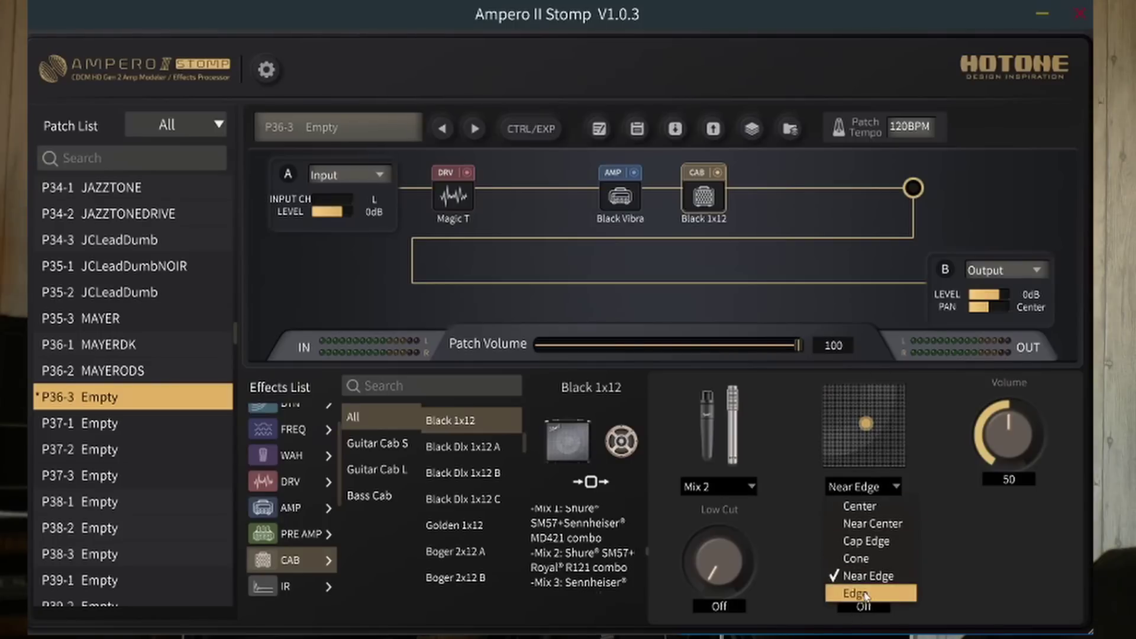
left_click(861, 594)
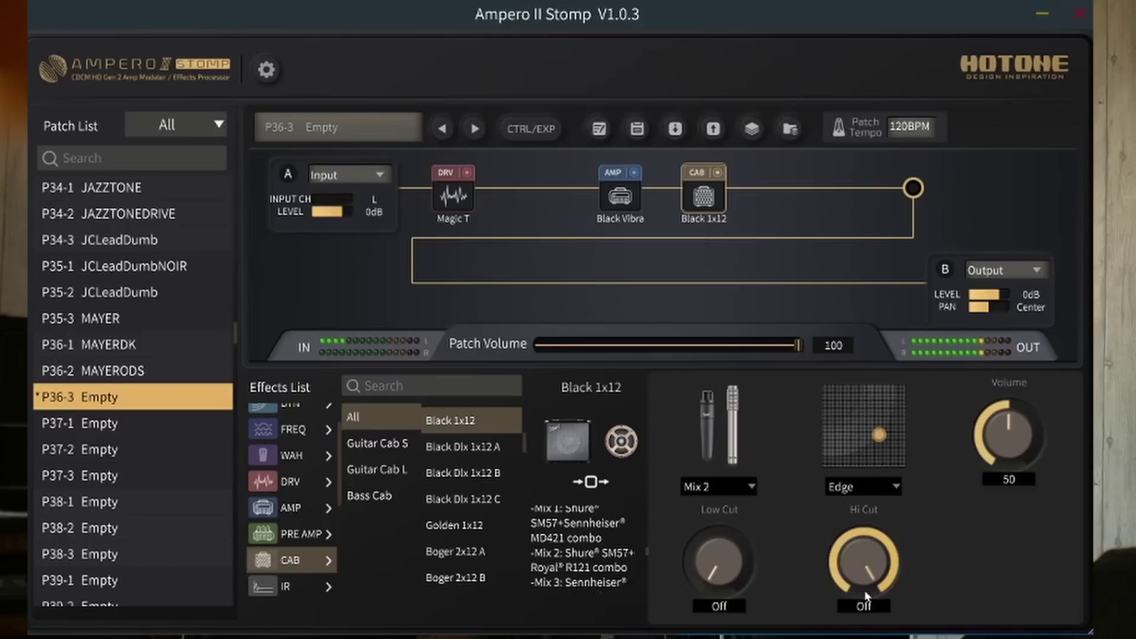
Add a DLY block with the Analog Delay M model in the slot after the CAB block
mouse_move(770, 227)
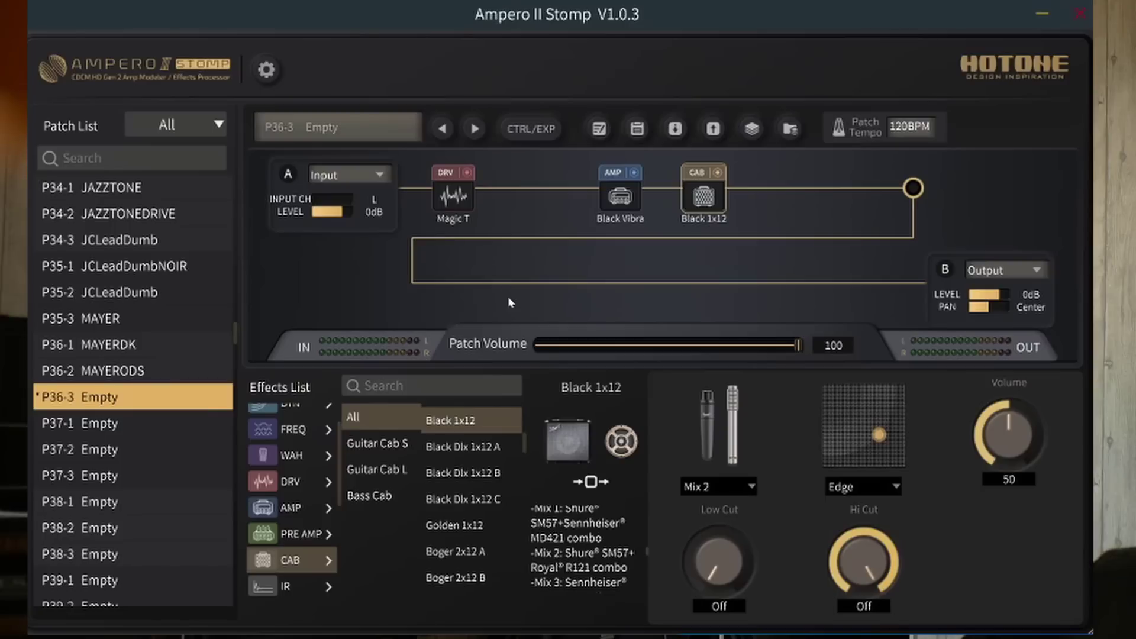
left_click(785, 199)
scroll(342, 477, "down", 4)
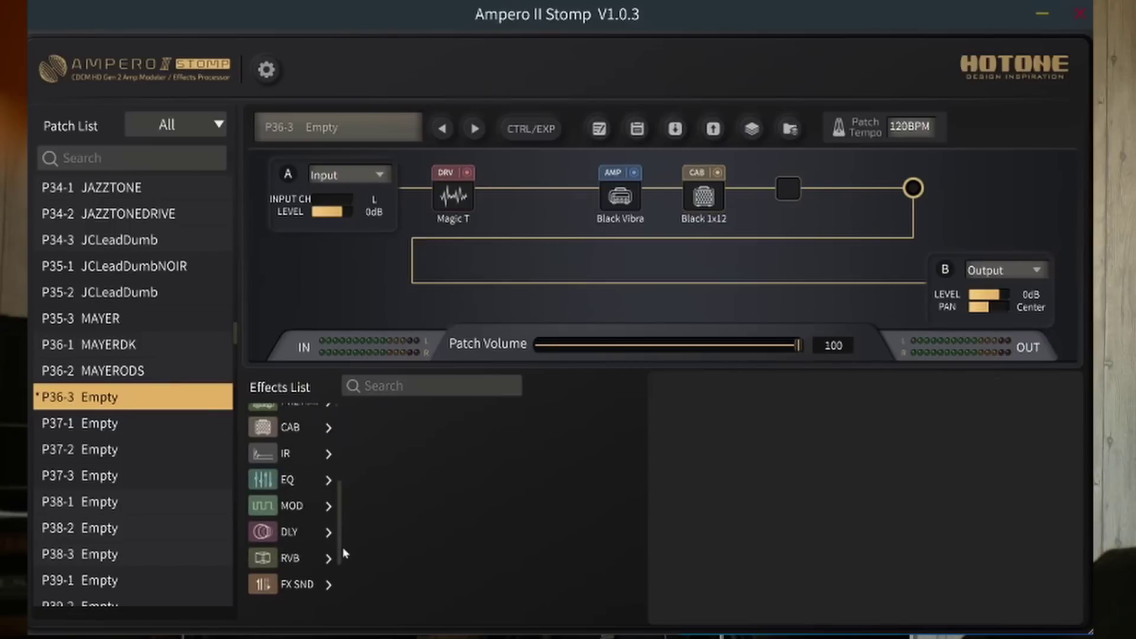
left_click(301, 524)
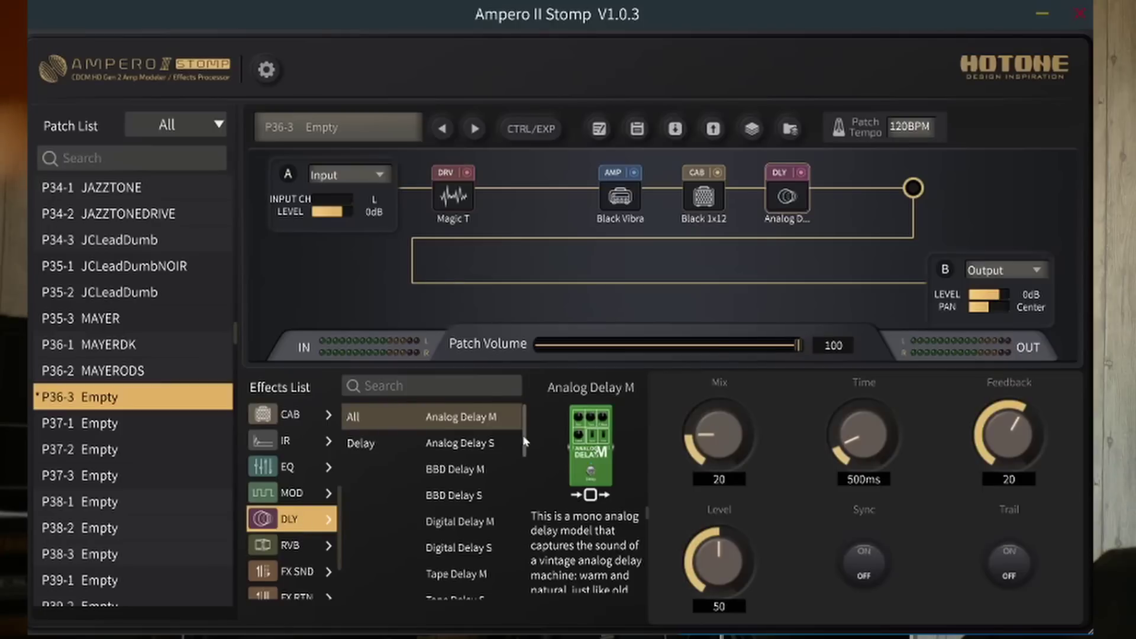
Try the Analog Delay S, Analog Delay M, BBD Delay M and BBD Delay S models on the DLY block
left_click(475, 445)
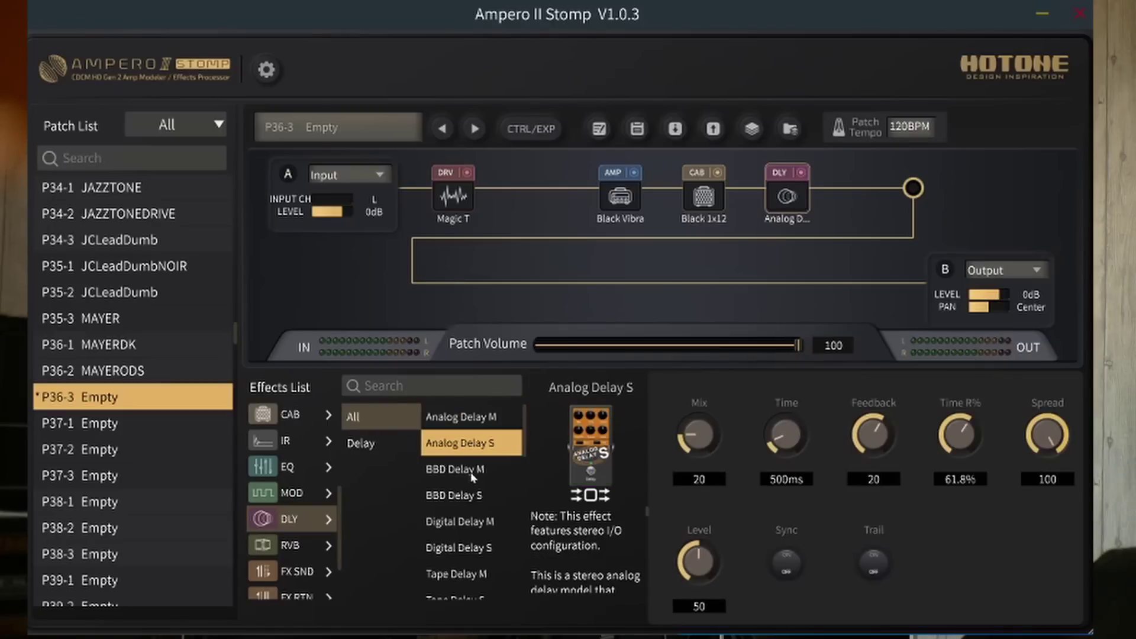
left_click(481, 424)
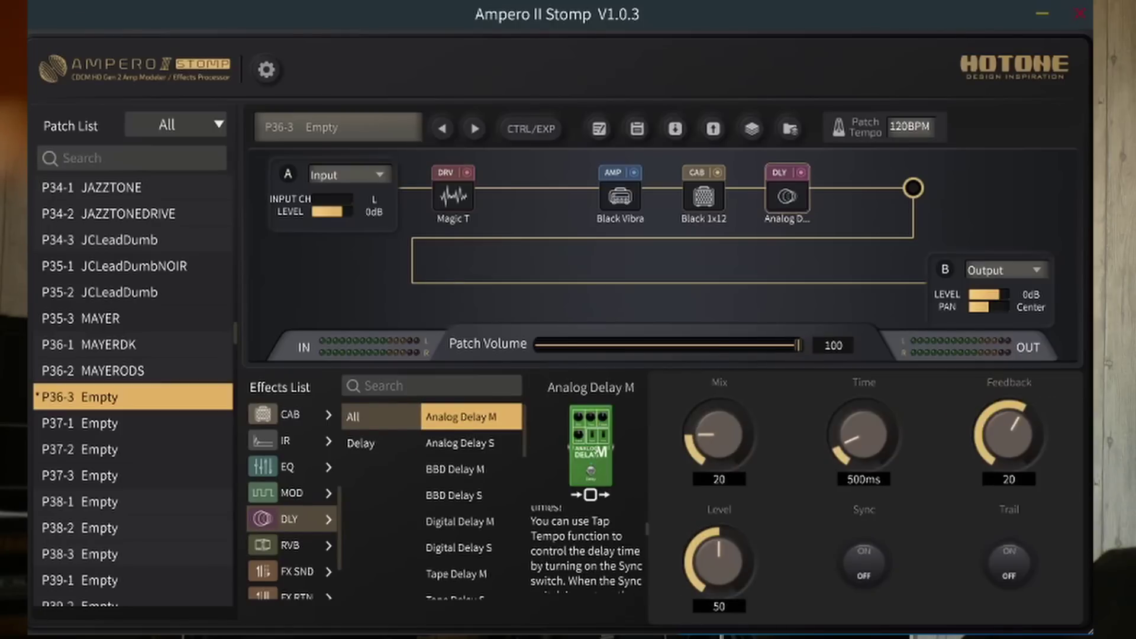
left_click(471, 472)
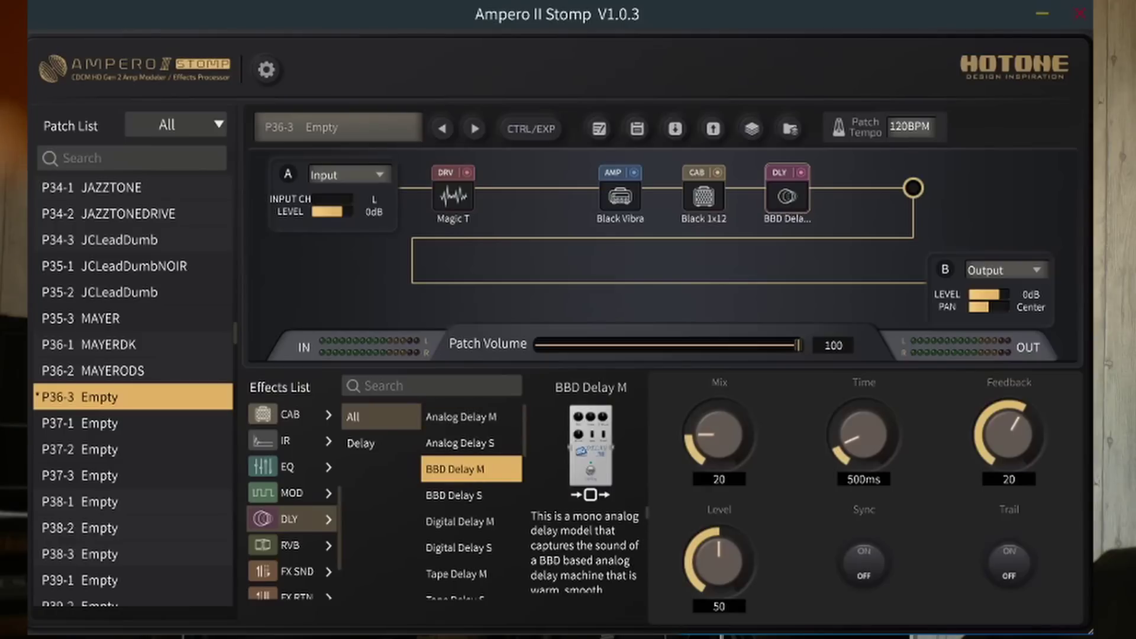
left_click(459, 498)
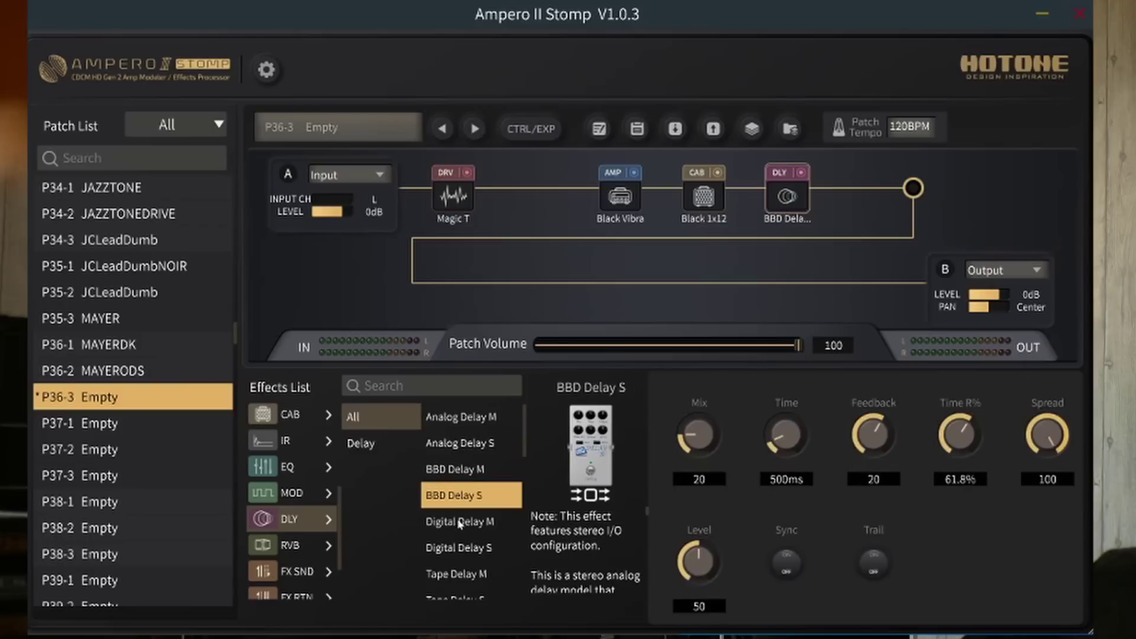
Try the Digital Delay M, Digital Delay S and Tape Delay M models on the DLY block
left_click(460, 523)
scroll(461, 526, "down", 1)
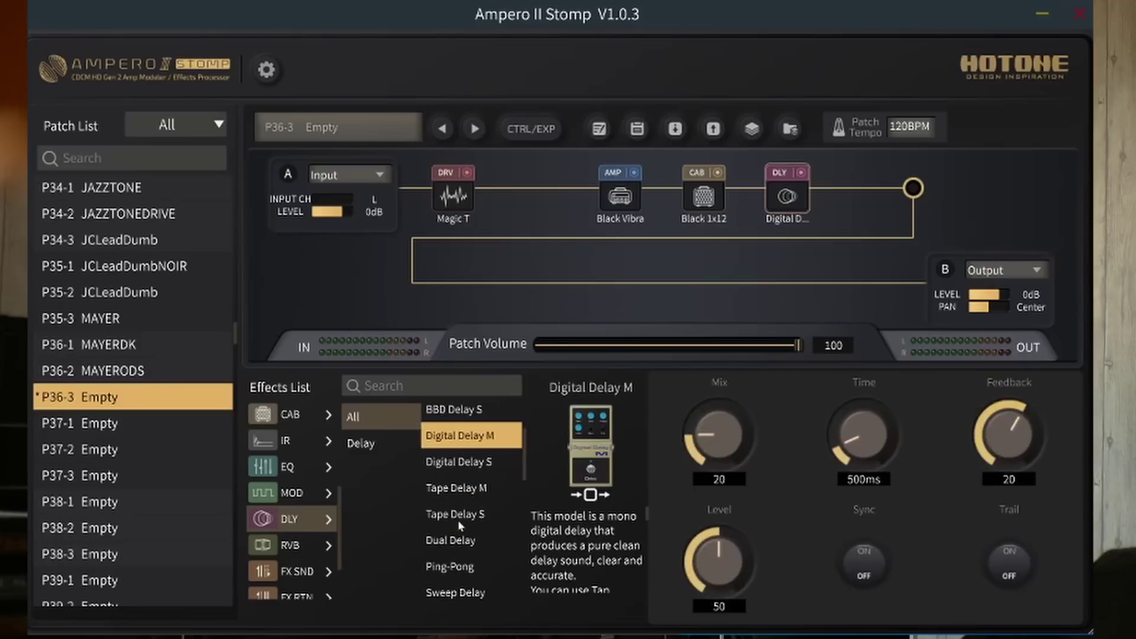
left_click(470, 460)
left_click(467, 490)
scroll(459, 510, "down", 1)
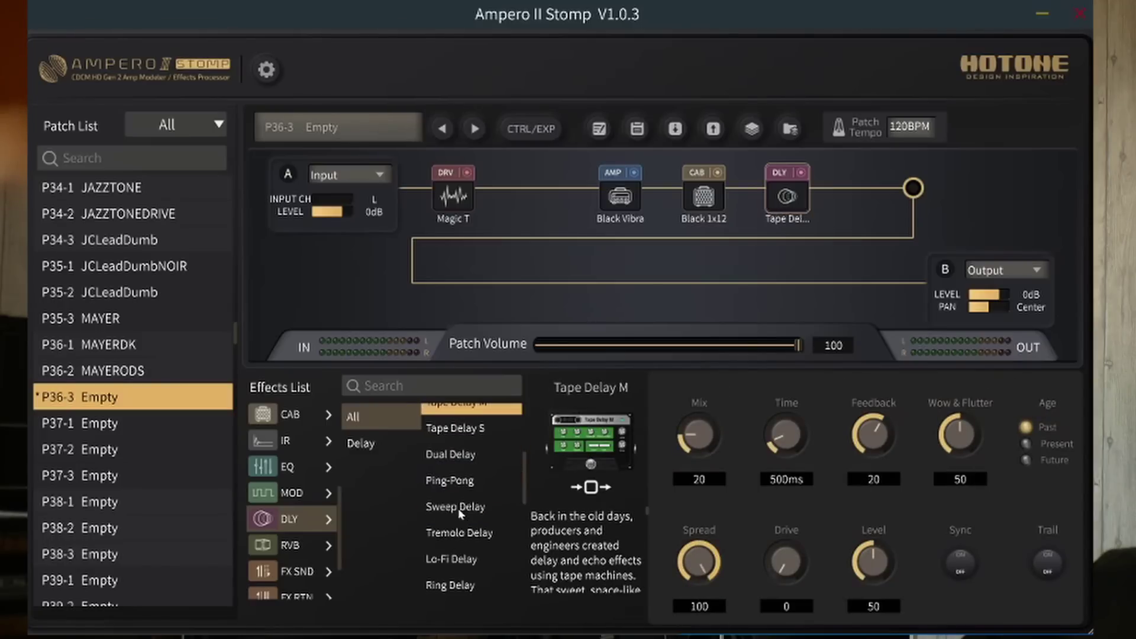
Try the Dual Delay, Ping-Pong, Sweep Delay and Tremolo Delay models on the DLY block
left_click(464, 454)
left_click(463, 485)
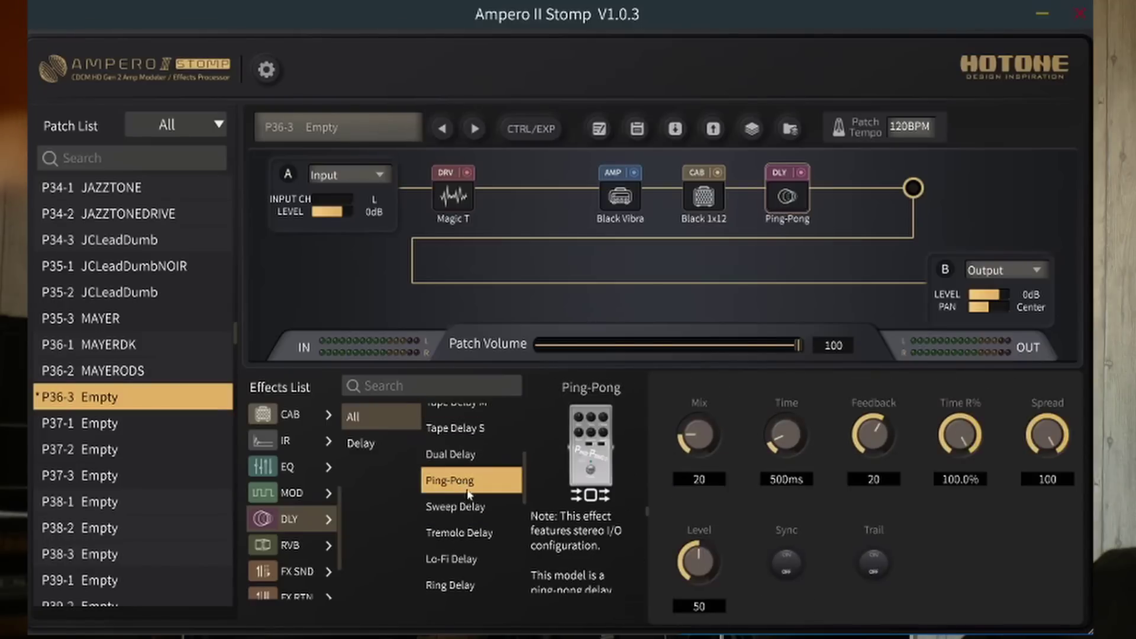
left_click(470, 507)
scroll(472, 513, "down", 1)
left_click(464, 454)
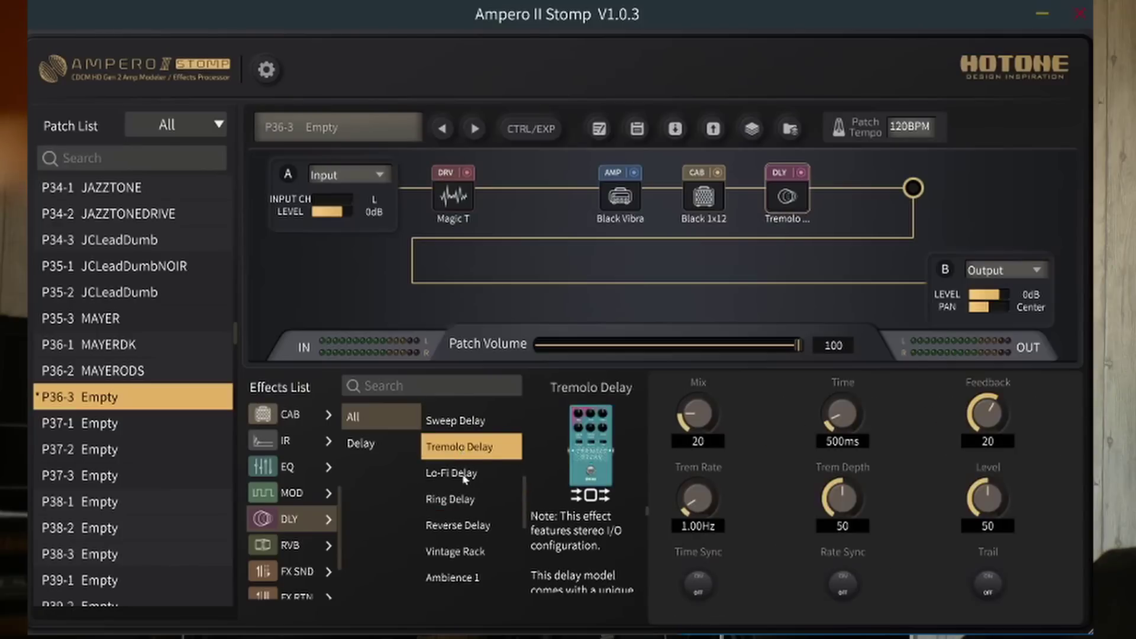
Try the Lo-Fi Delay, Ring Delay, Reverse Delay and Vintage Rack models on the DLY block
left_click(465, 473)
left_click(465, 499)
scroll(467, 497, "down", 1)
left_click(469, 445)
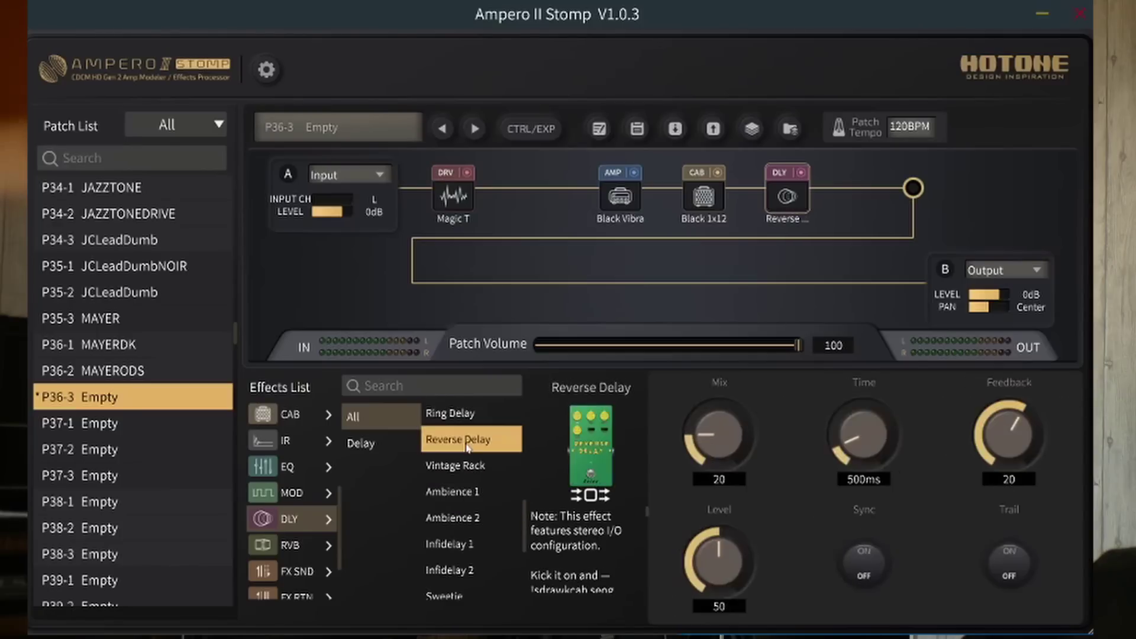
left_click(472, 468)
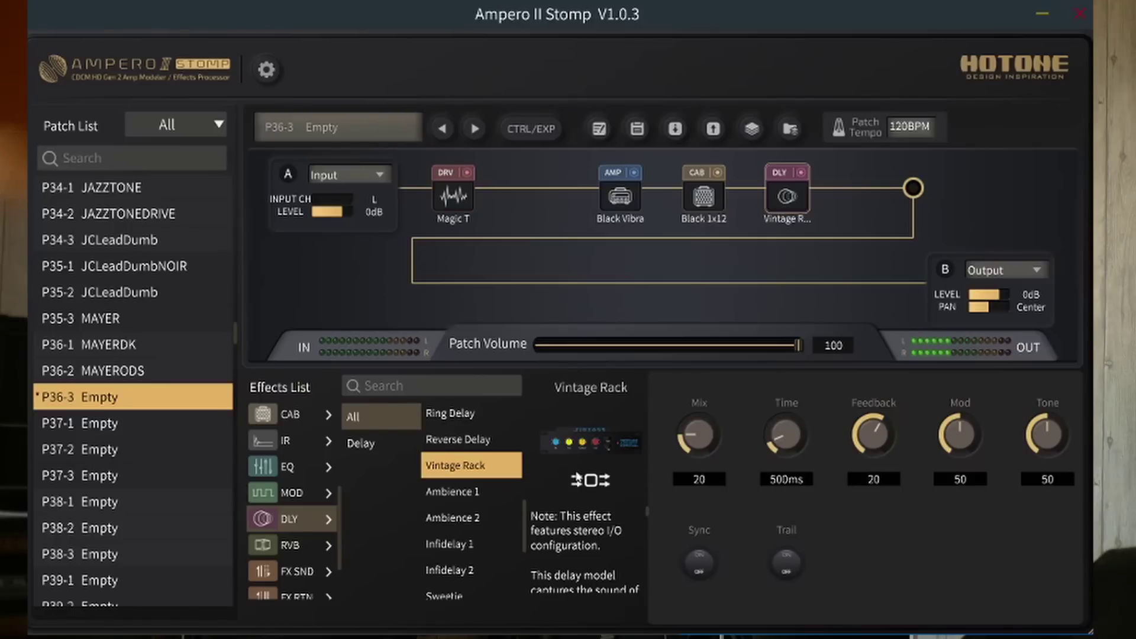
Try the Ambience 1, Ambience 2, Infidelay 1 and Infidelay 2 models on the DLY block
left_click(480, 491)
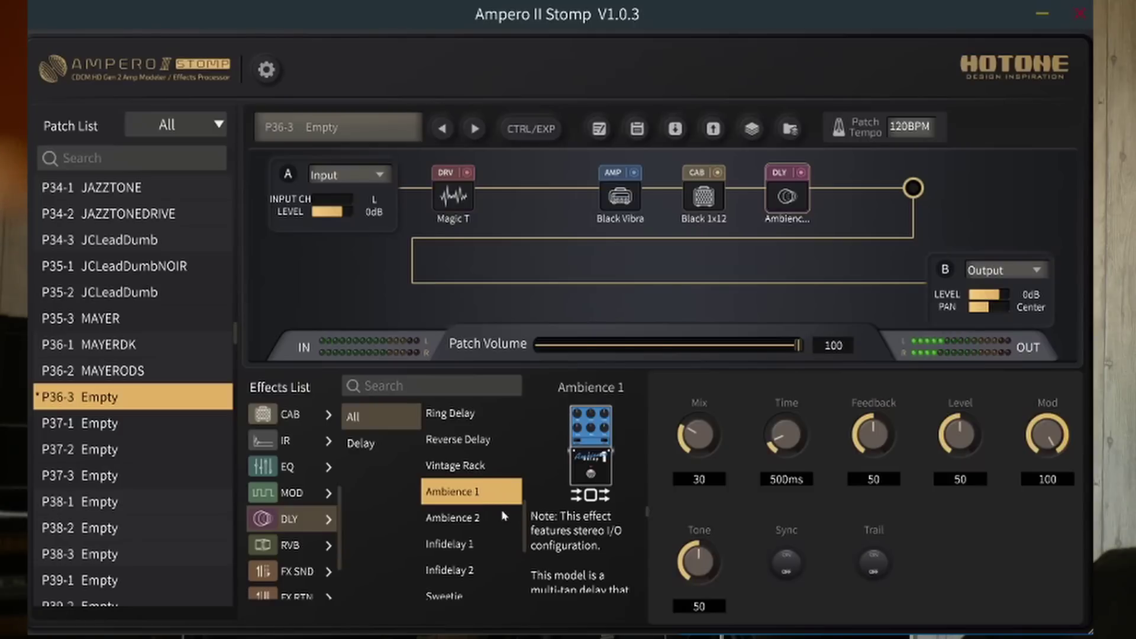
scroll(583, 548, "down", 3)
scroll(472, 526, "down", 3)
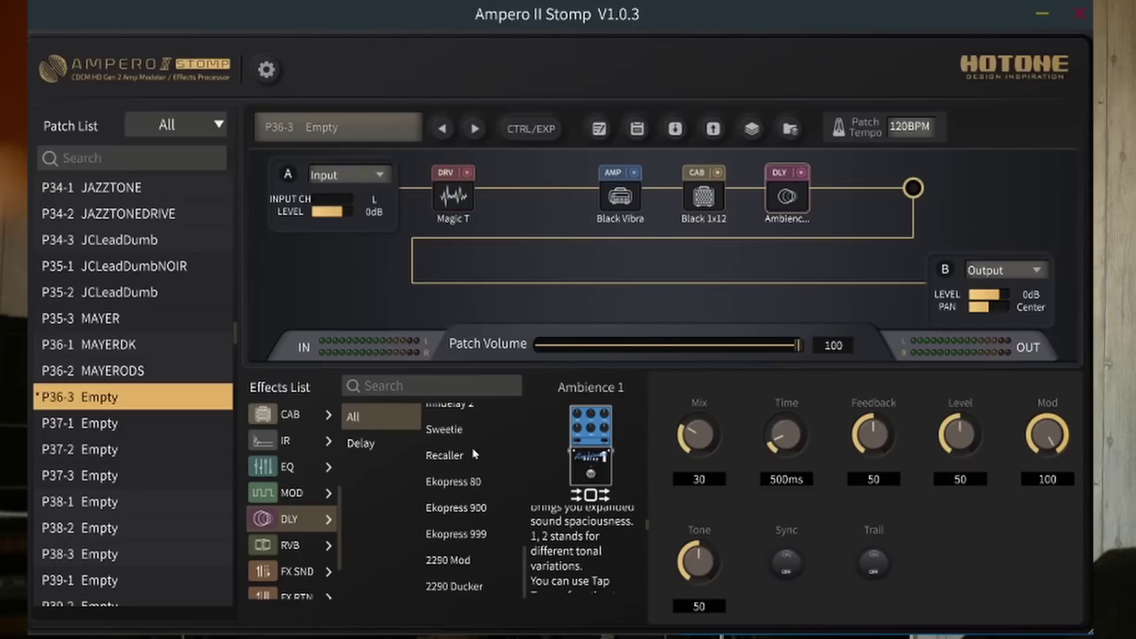
scroll(470, 486, "up", 2)
left_click(467, 442)
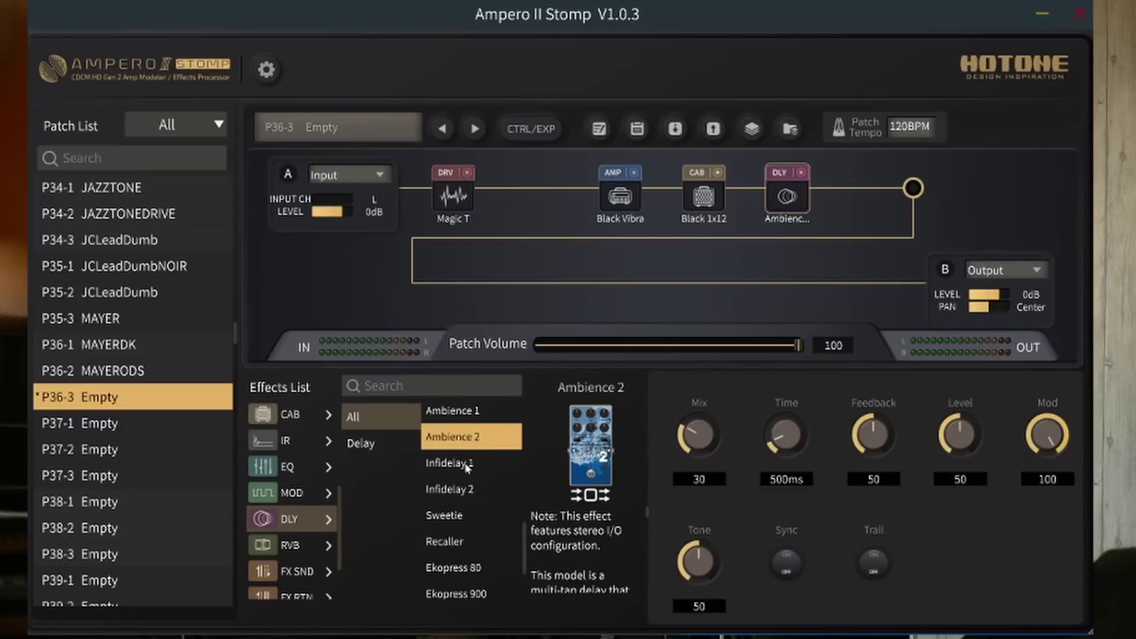
left_click(464, 461)
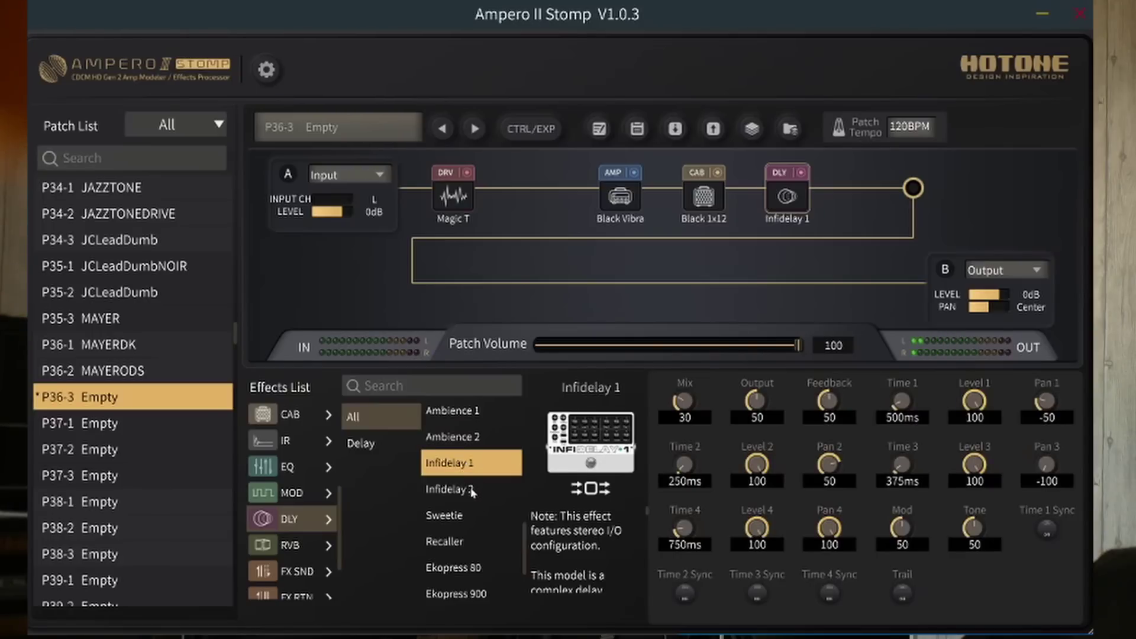
left_click(472, 491)
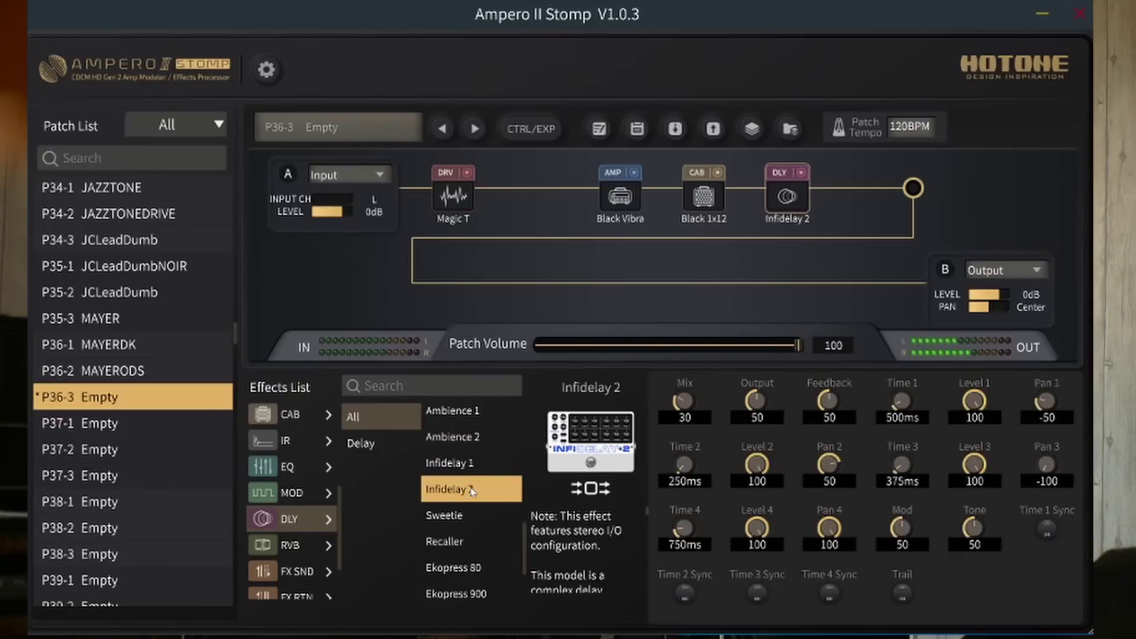
scroll(470, 492, "down", 3)
scroll(464, 497, "up", 3)
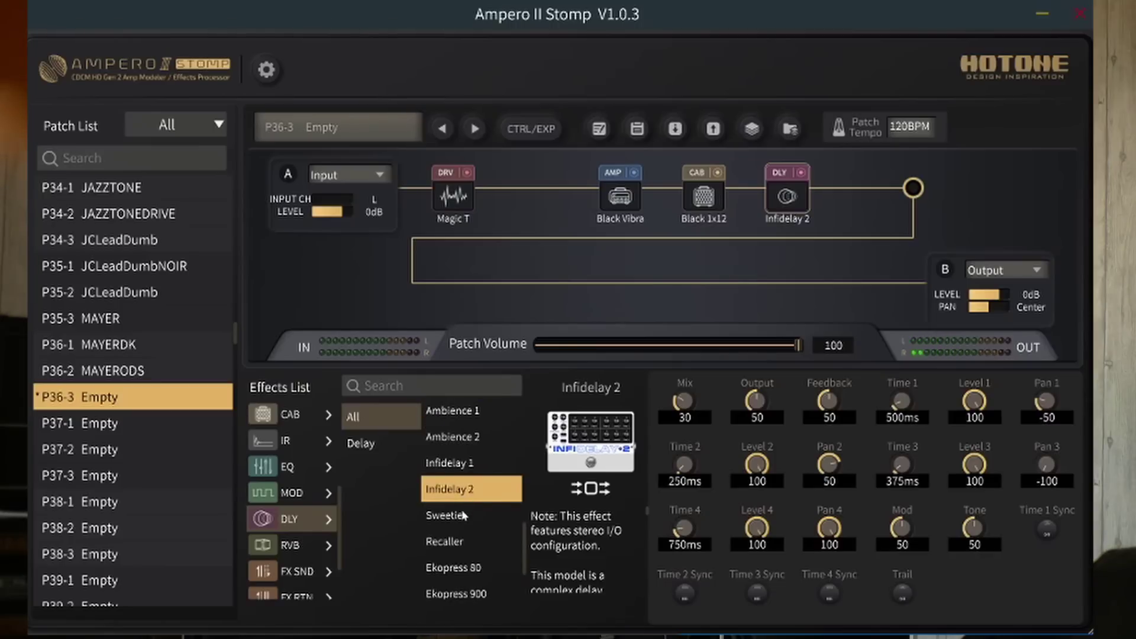
Try the Sweetie model on the DLY block and read its description
left_click(463, 516)
scroll(585, 532, "down", 3)
scroll(584, 515, "up", 3)
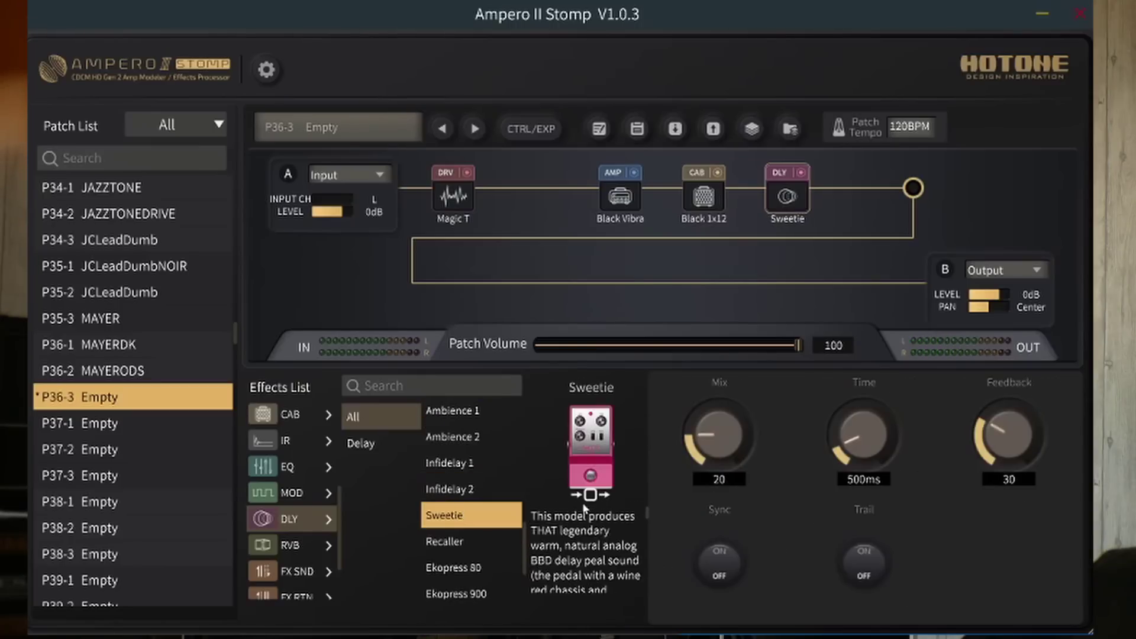
scroll(584, 550, "down", 3)
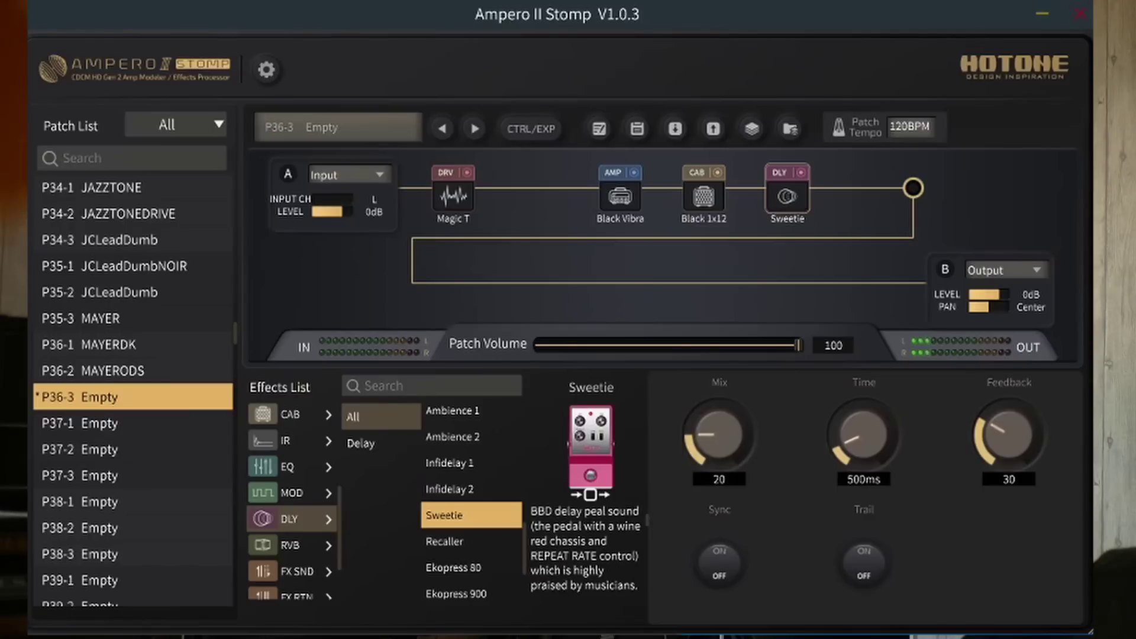
Try the Recaller model on the DLY block, and dismiss the device recognition notice
left_click(471, 541)
scroll(479, 538, "down", 3)
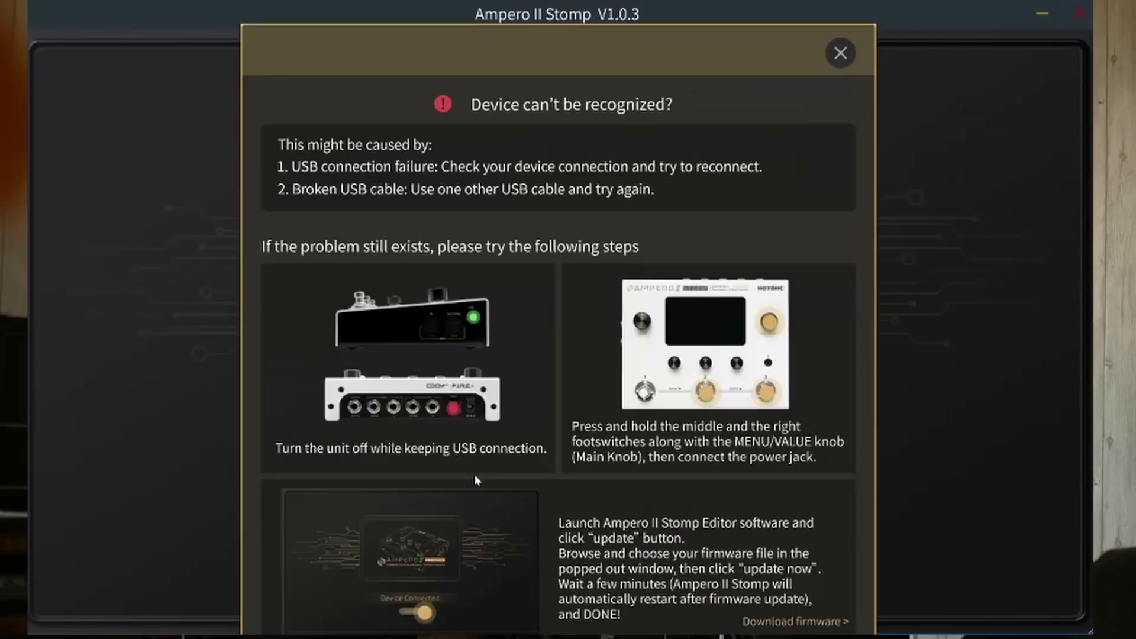
left_click(841, 54)
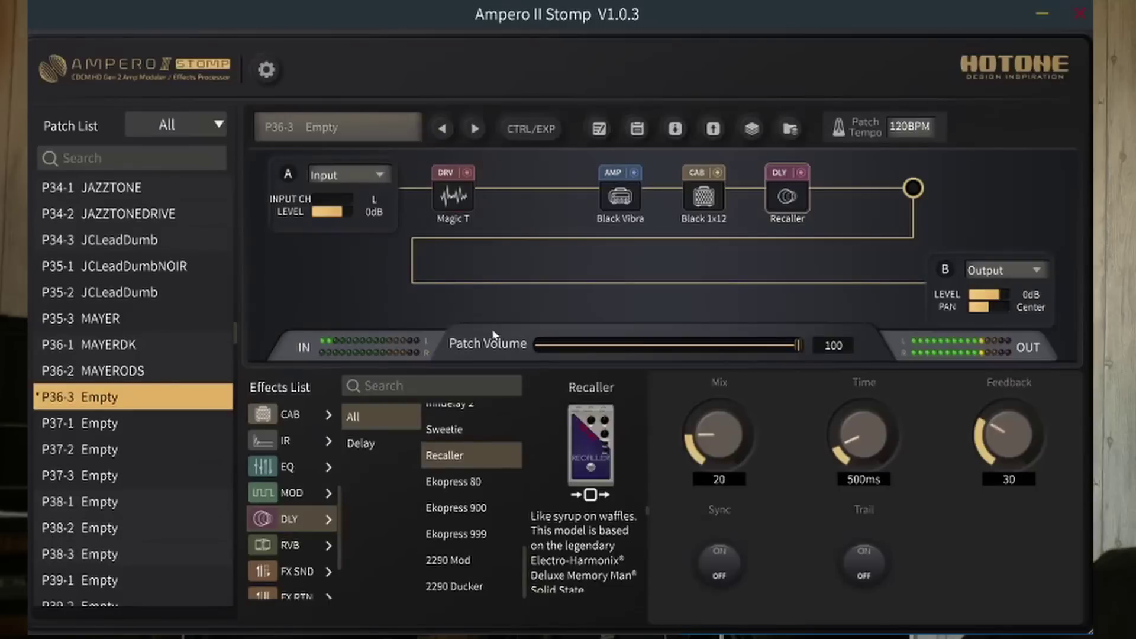
Try the Ekopress 80, Ekopress 900 and Ekopress 999 models, and set the DLY block to 2290 Mod
left_click(451, 482)
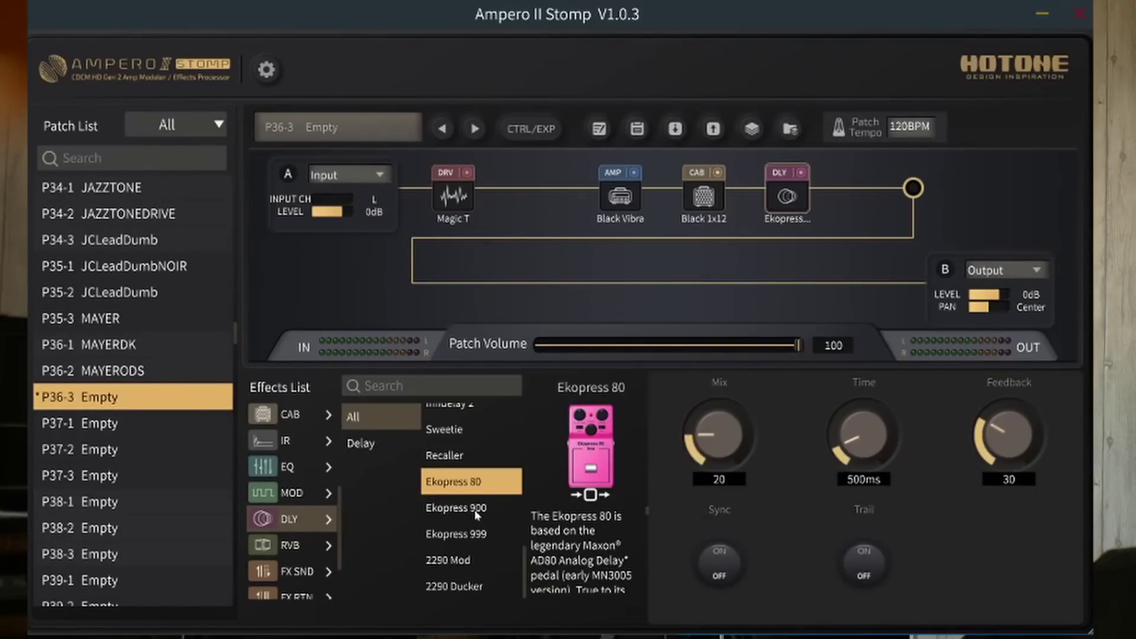
left_click(476, 510)
left_click(467, 535)
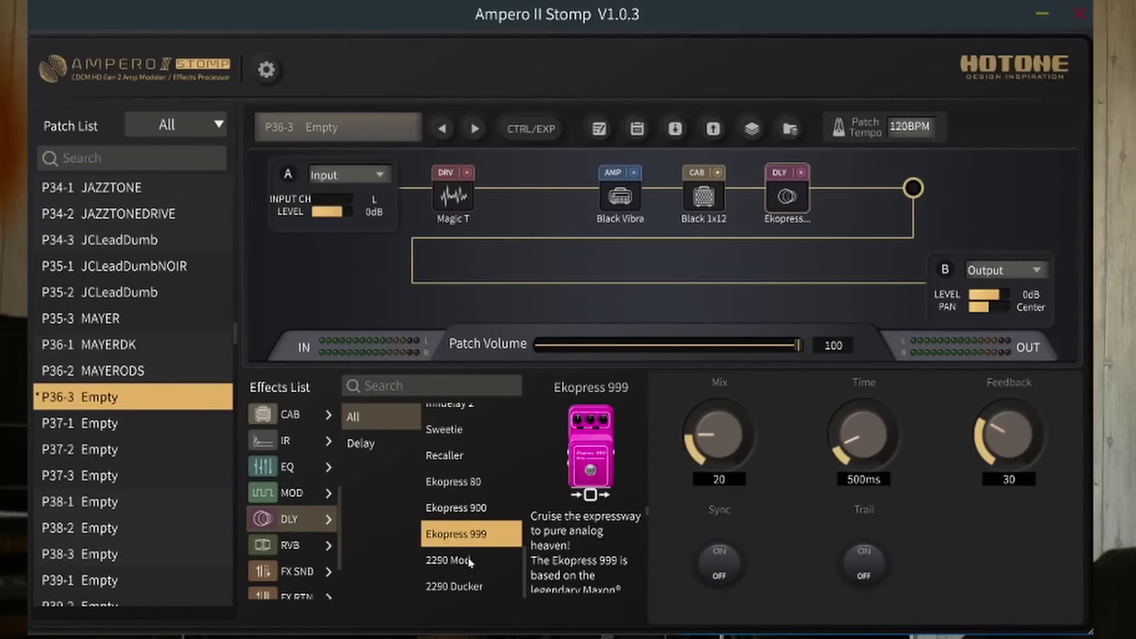
left_click(476, 560)
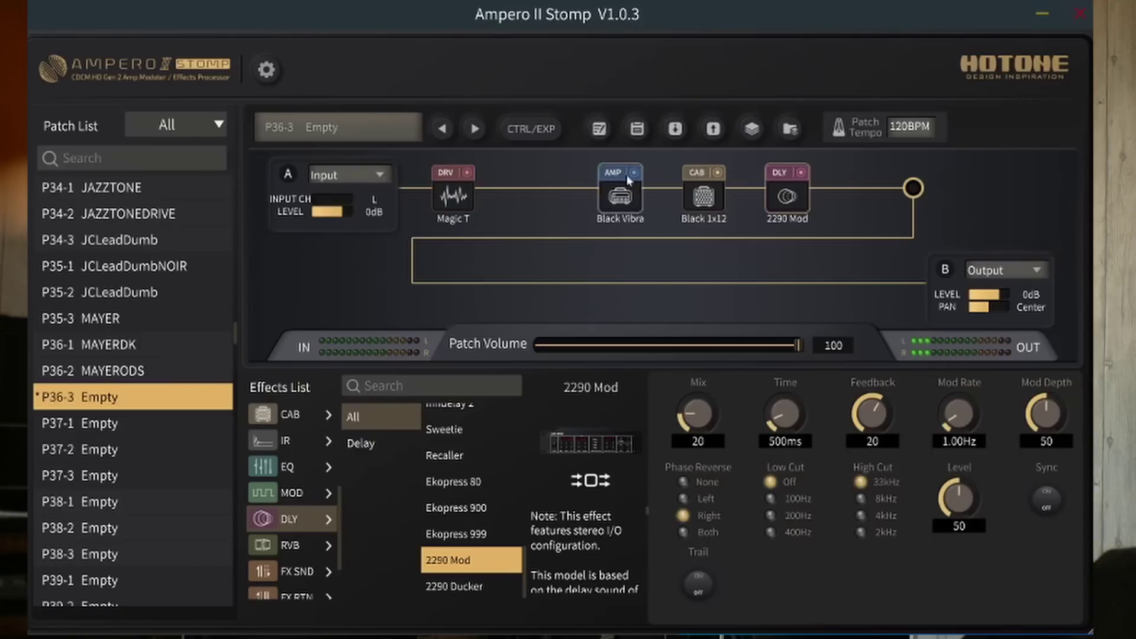
Add an RVB block with the Studio model in the second slot of the signal chain's lower row
left_click(538, 283)
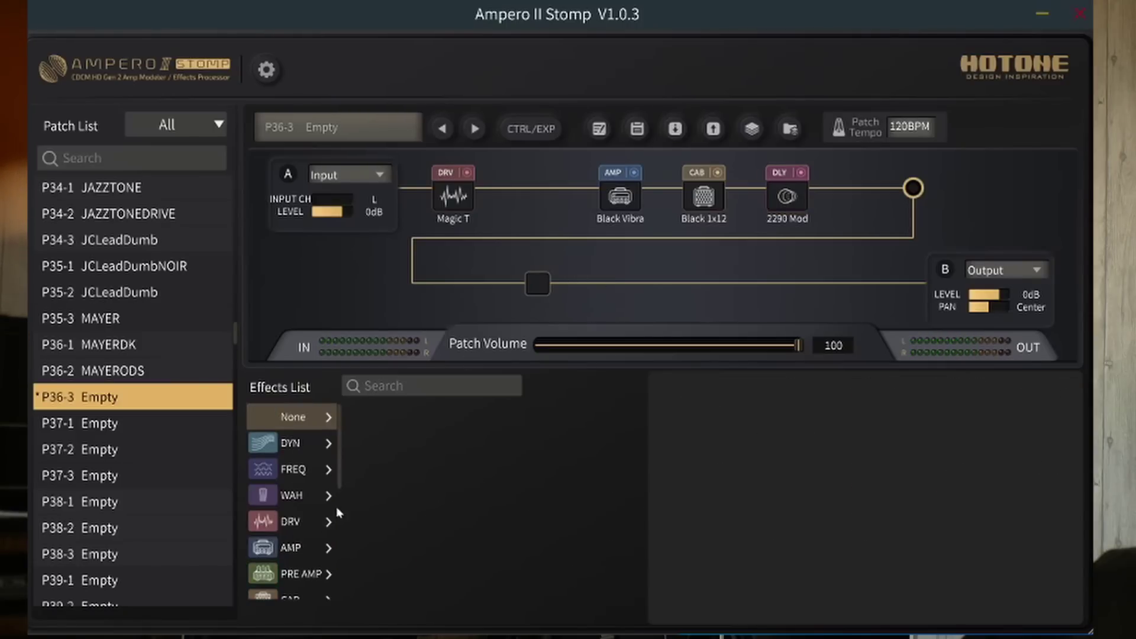
left_click(335, 470)
left_click_drag(338, 478, 332, 589)
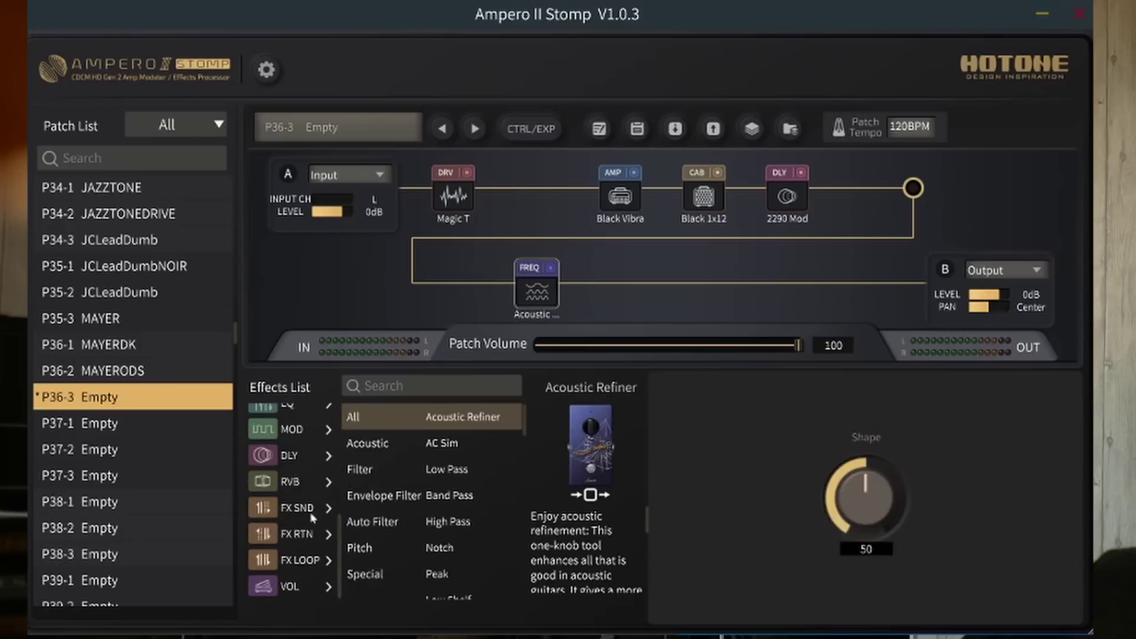
left_click(301, 484)
Try the Cloud, Shimmer 2, Shimmer 1, Tube Spring and Combo Spring models on the RVB block
scroll(528, 451, "down", 4)
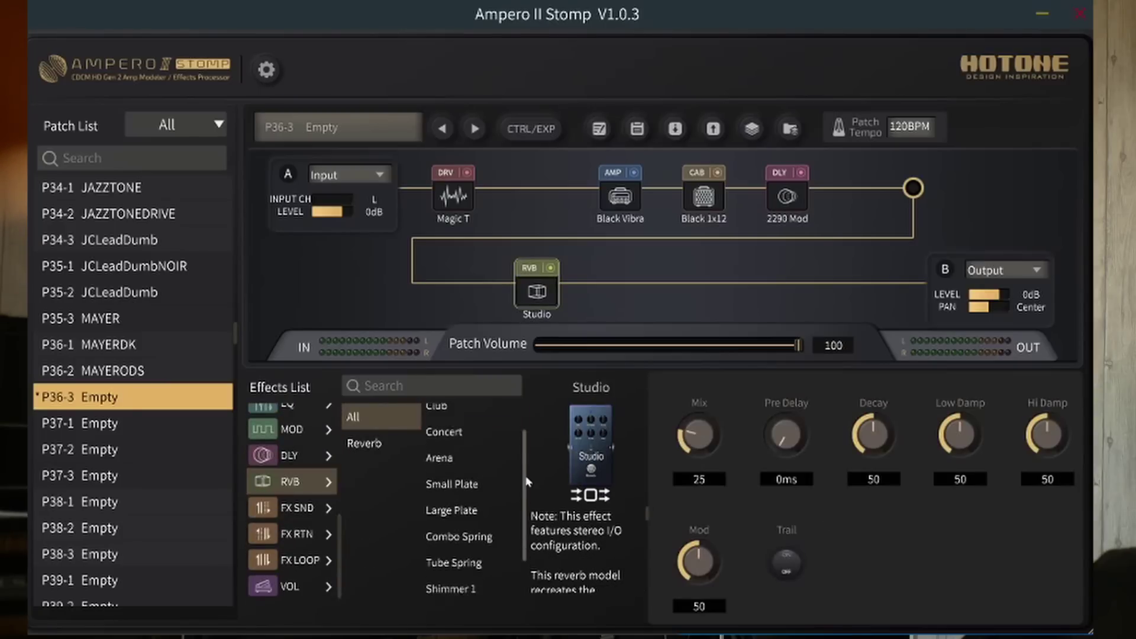
left_click(469, 590)
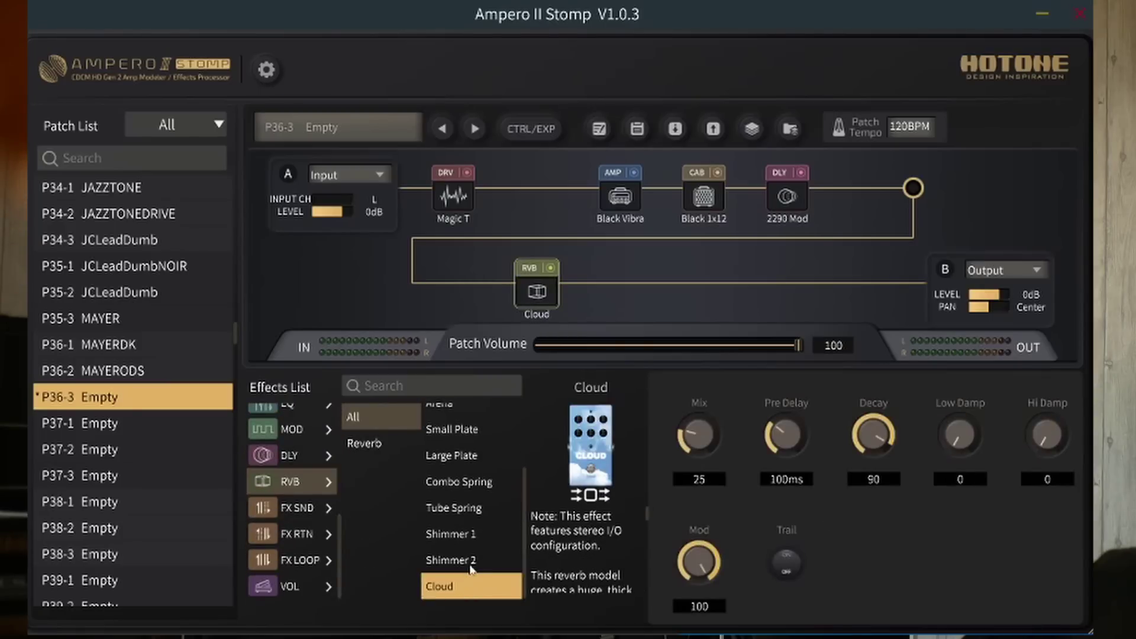
left_click(468, 568)
left_click(467, 543)
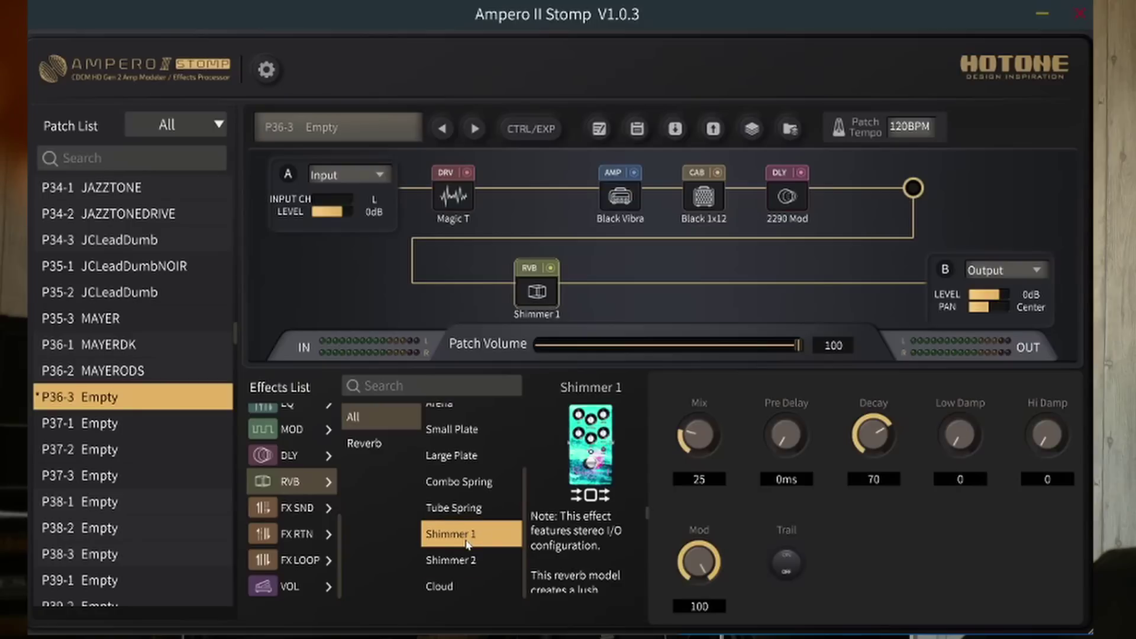
left_click(473, 513)
left_click(475, 488)
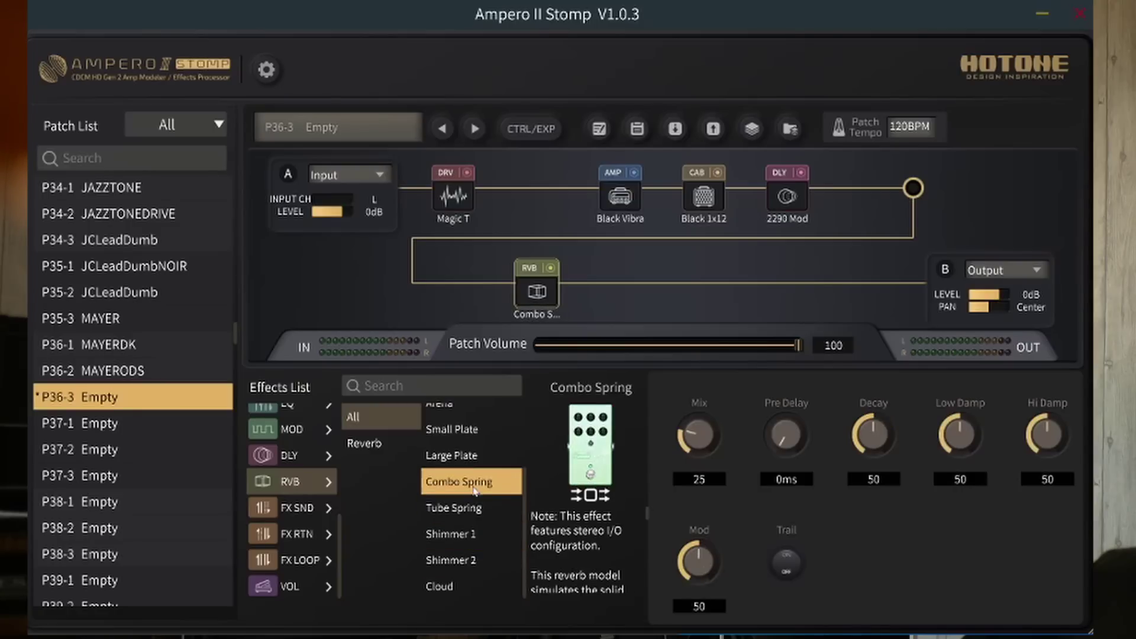
Try the Large Plate, Small Plate, Arena, Concert, Club and Studio models on the RVB block
left_click(468, 454)
left_click(468, 432)
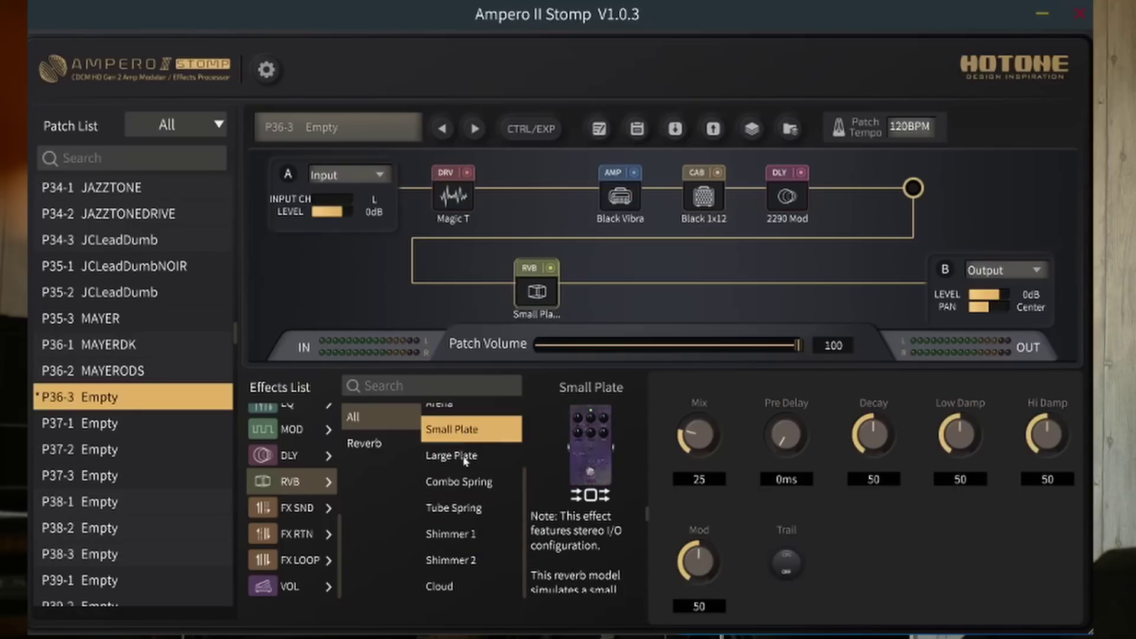
scroll(474, 492, "up", 2)
left_click(471, 495)
left_click(471, 477)
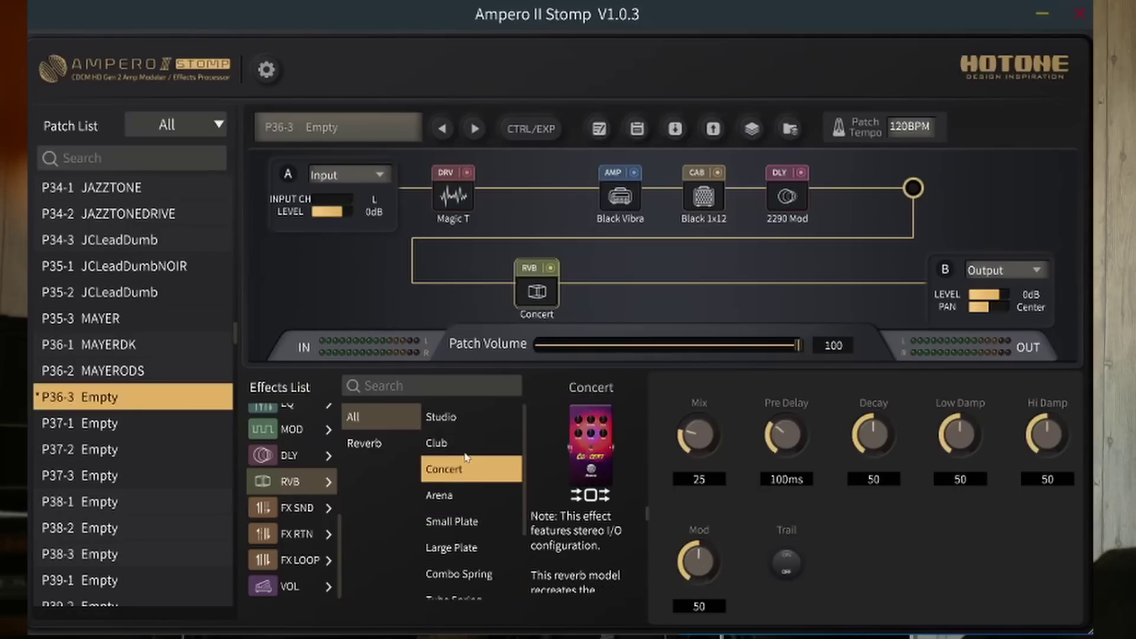
left_click(461, 442)
left_click(459, 416)
Set the RVB block's model to Cloud and its Mix to 28
scroll(496, 562, "down", 3)
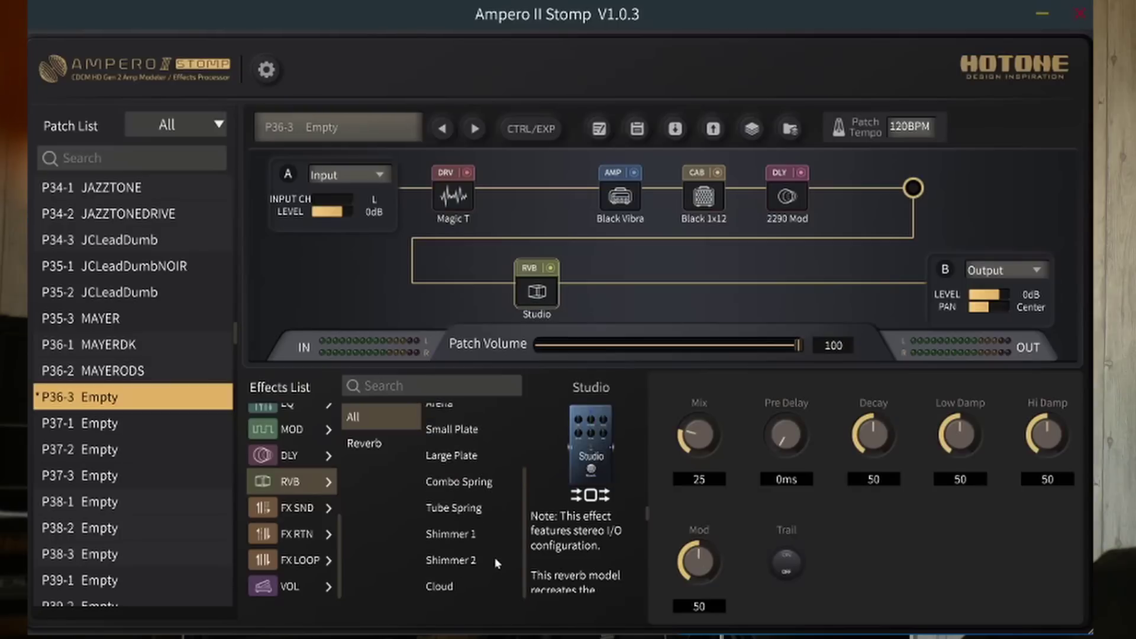
left_click(462, 586)
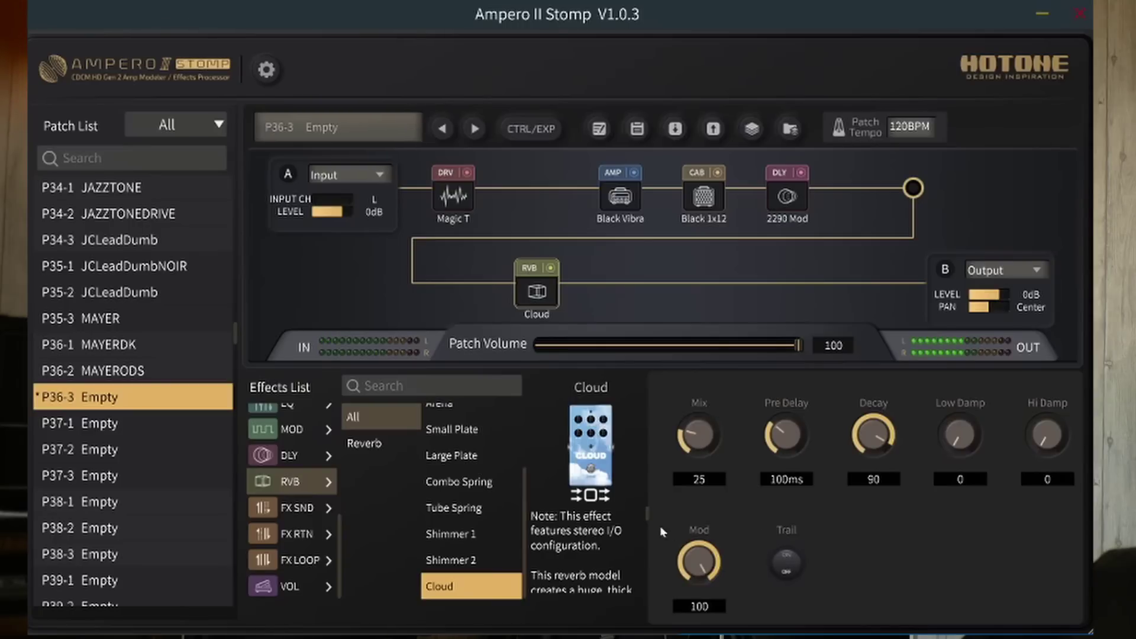
left_click_drag(695, 436, 693, 434)
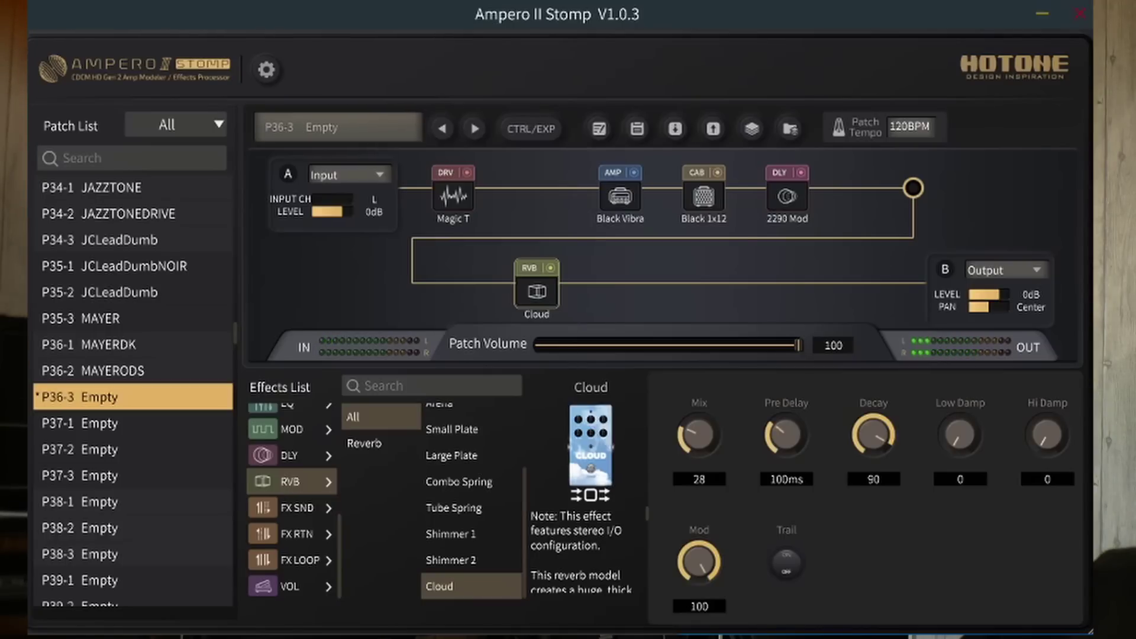
scroll(520, 491, "up", 3)
scroll(514, 586, "down", 3)
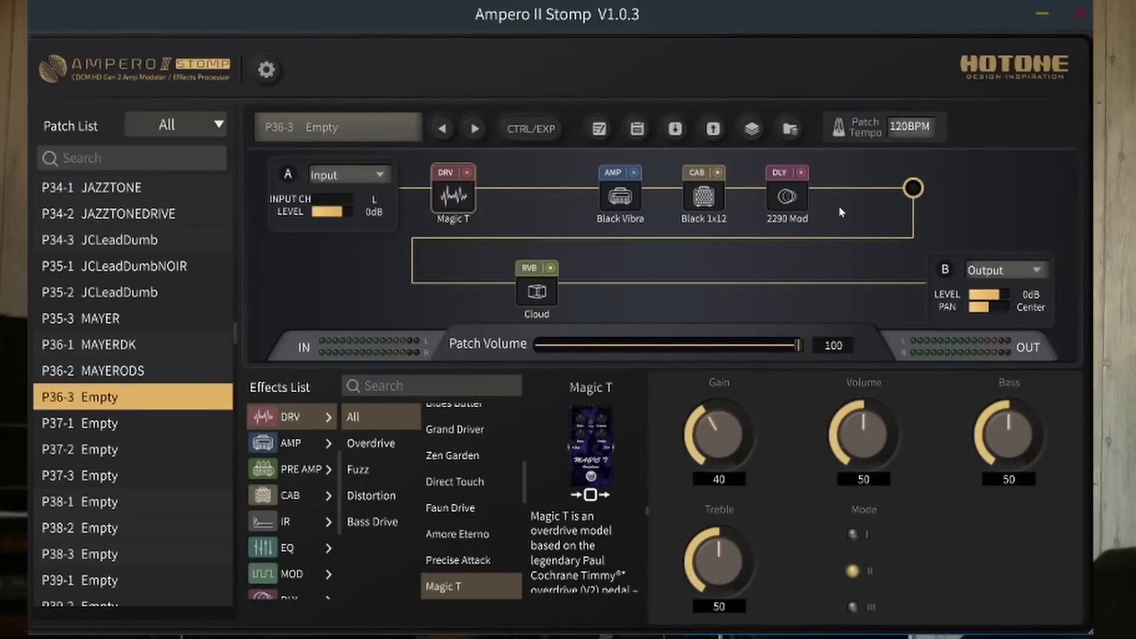
Rename patch P36-3 as Vibroverb
double_click(339, 131)
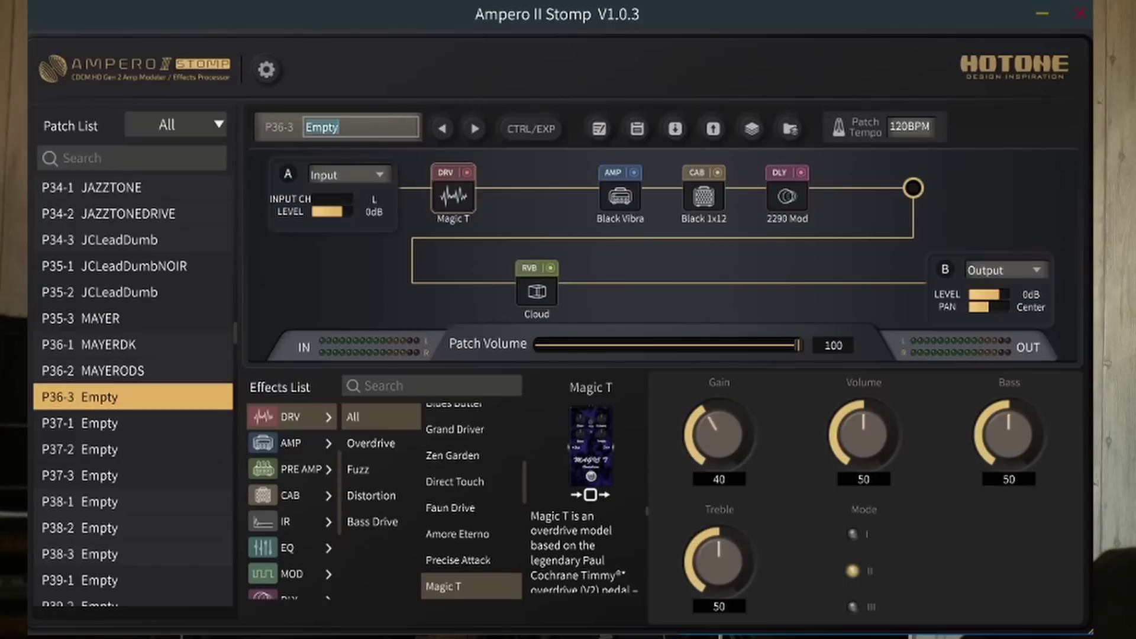
type("Vibroverb")
key("Return")
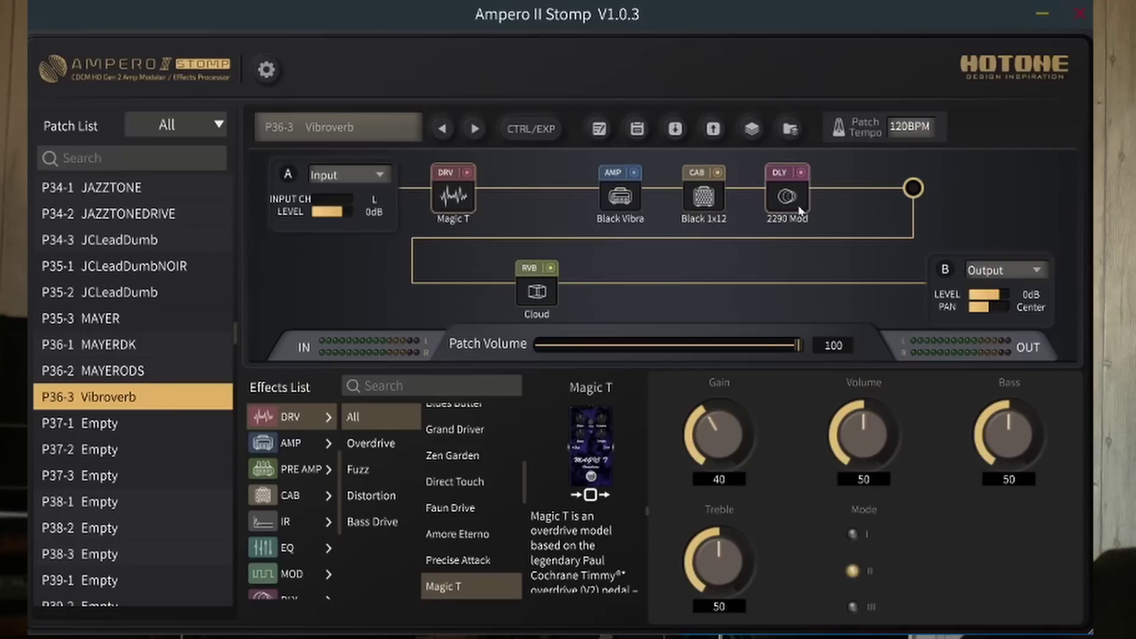
Show the CAB block's parameters and examine the footswitch, quick access and expression pedal assignments in the CTRL/EXP settings
left_click(703, 195)
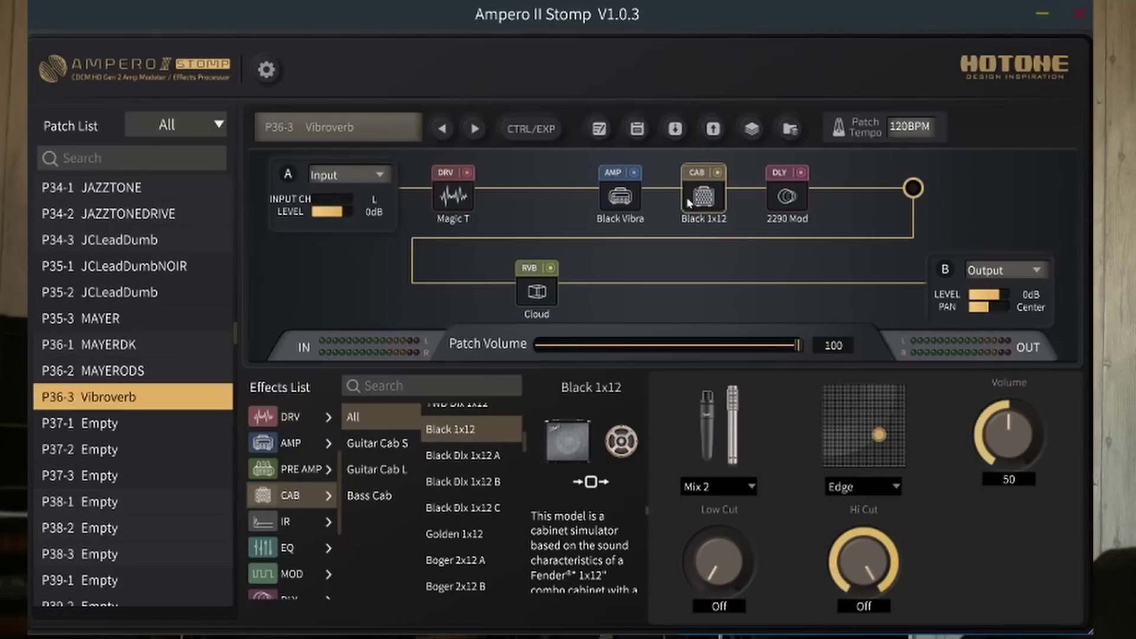
mouse_move(858, 209)
left_click(525, 136)
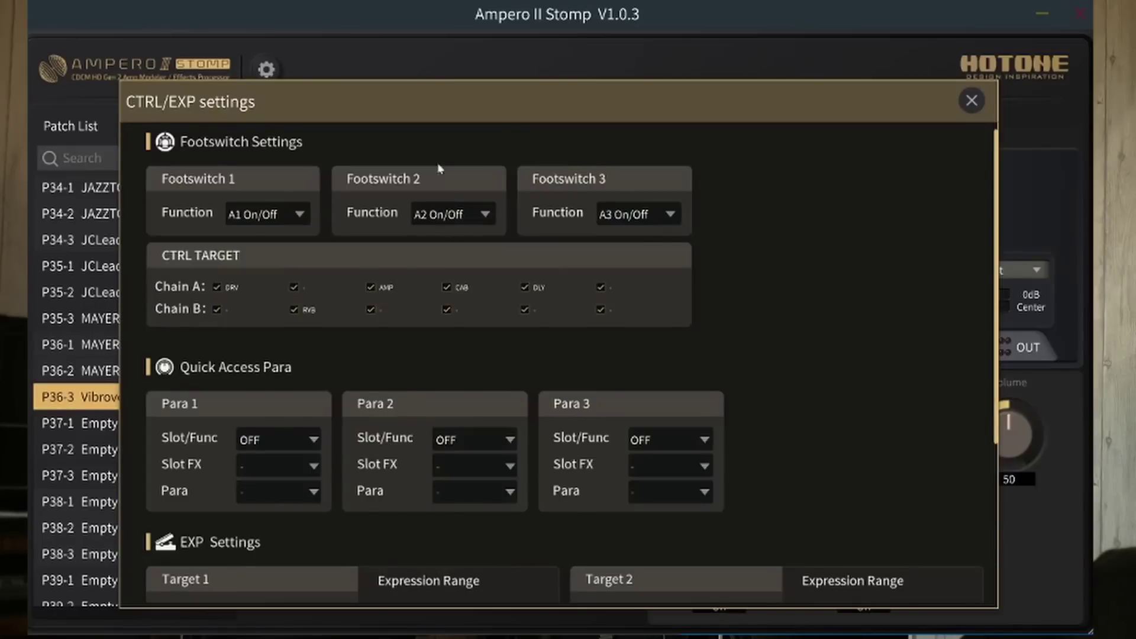
left_click(971, 101)
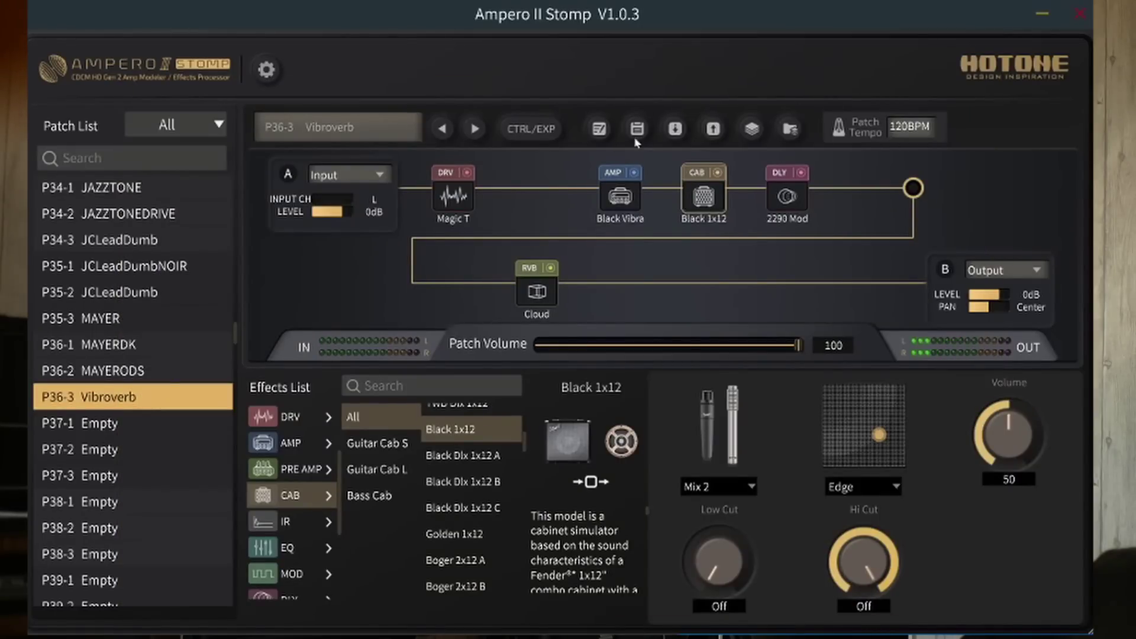
left_click(548, 136)
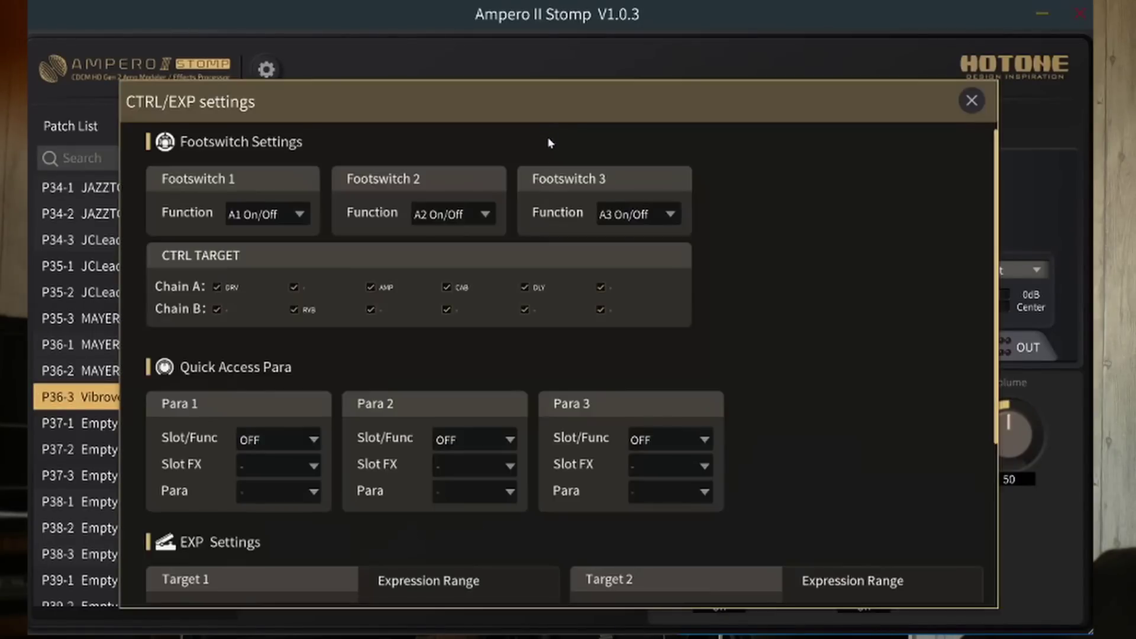
left_click(971, 101)
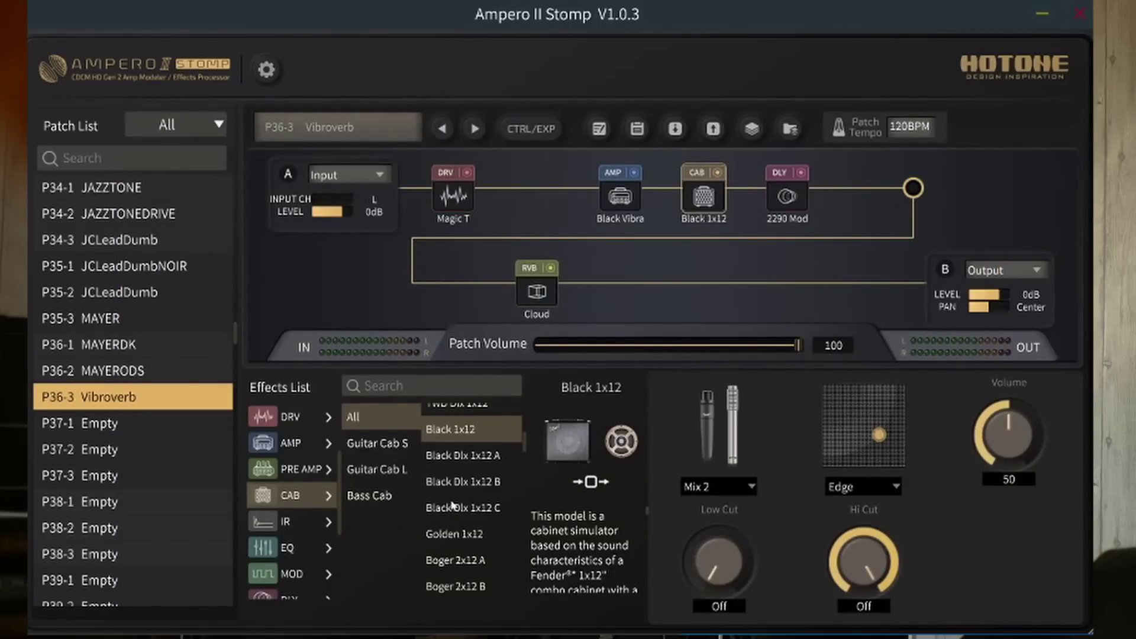
mouse_move(645, 513)
left_mouse_down()
mouse_move(643, 552)
mouse_move(652, 502)
left_mouse_up()
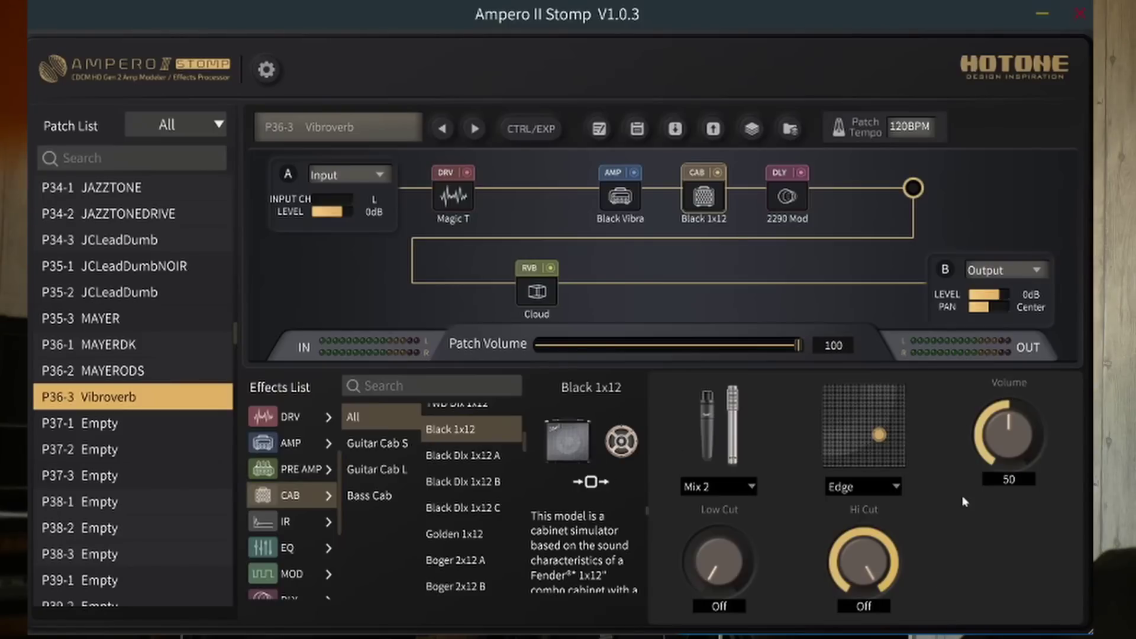
mouse_move(809, 284)
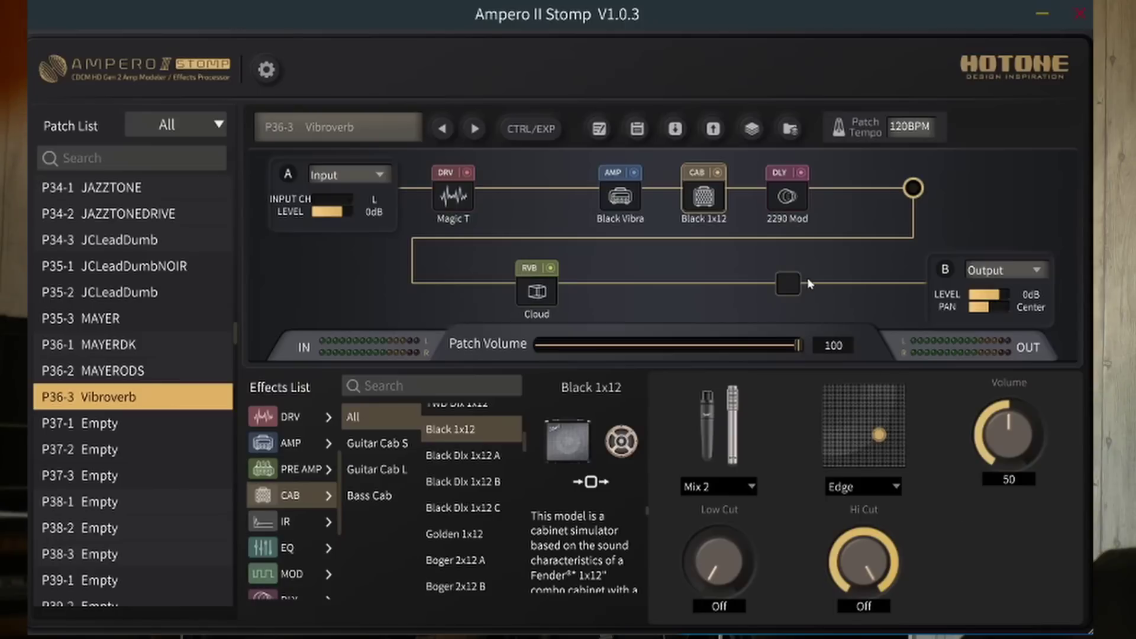